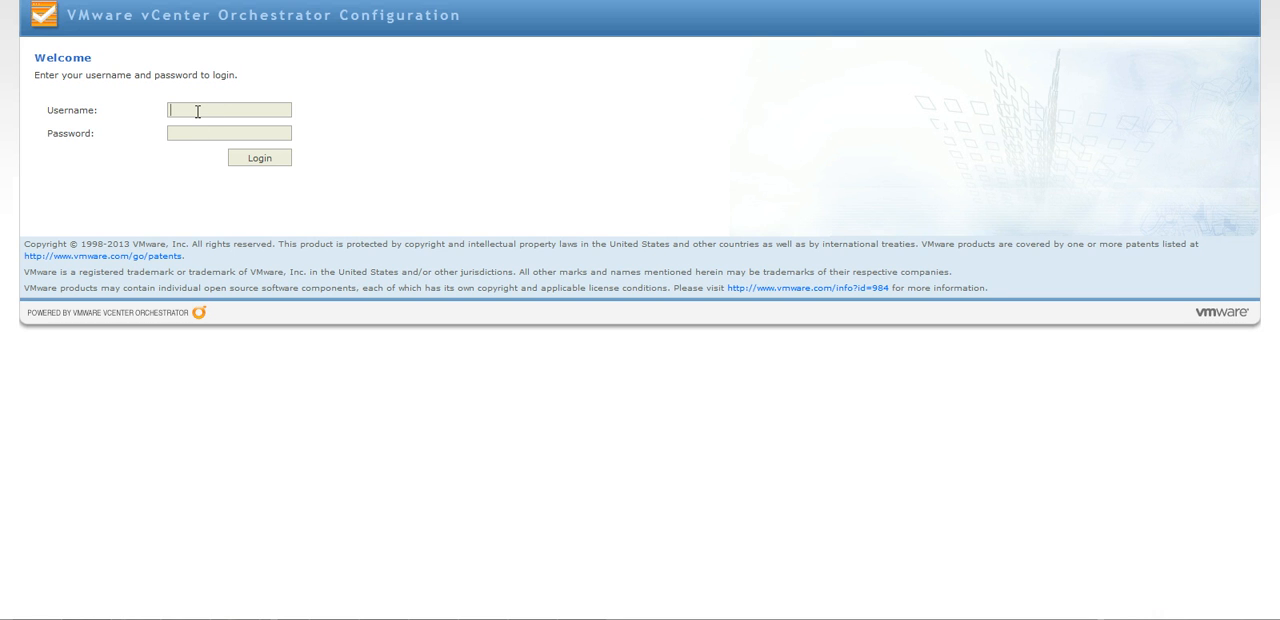
# Log in to the vCenter Orchestrator Configuration page with the account's username and password.
pyautogui.write('mwareq')
pyautogui.press('Tab')
pyautogui.press('Tab')
pyautogui.click(234, 111)
pyautogui.press('BackSpace')
pyautogui.write('********')
pyautogui.press('Return')
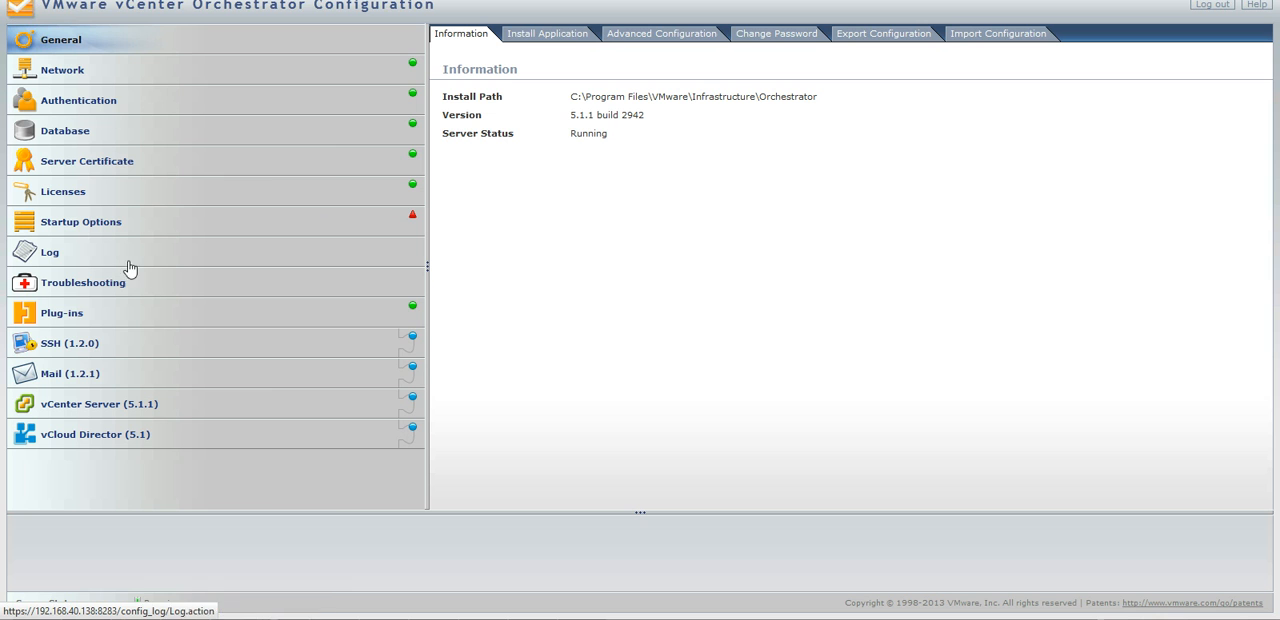
# Review the installation status of the enabled Orchestrator plug-ins.
pyautogui.click(108, 317)
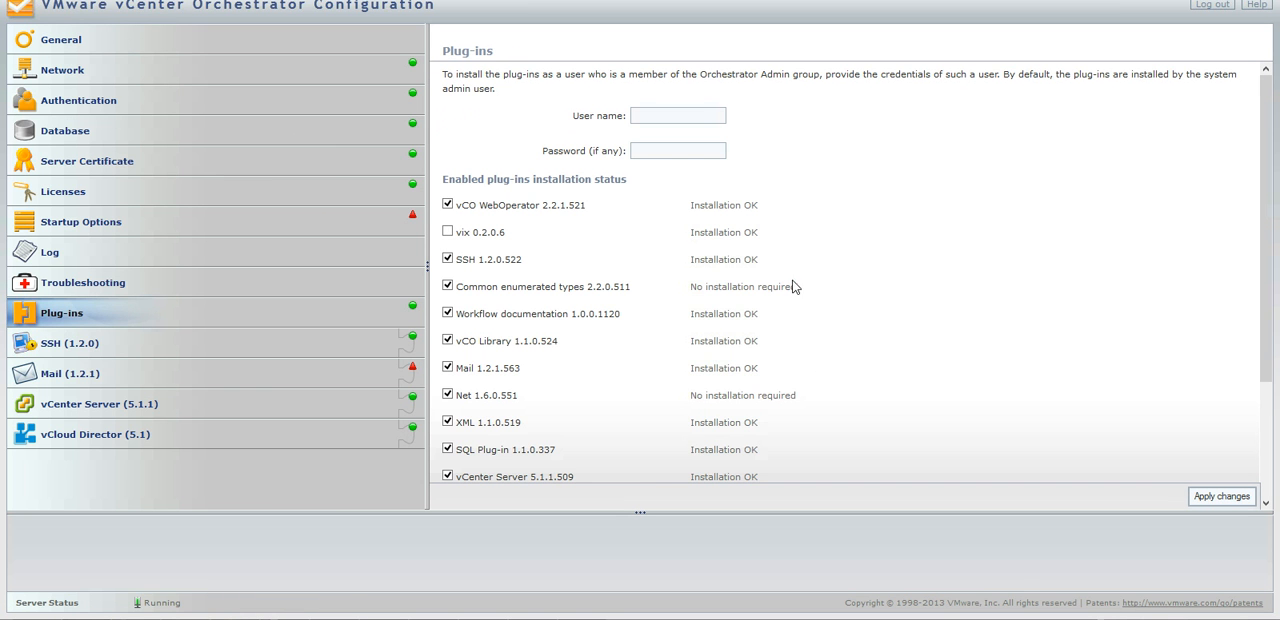
pyautogui.scroll(-3, 900, 320)
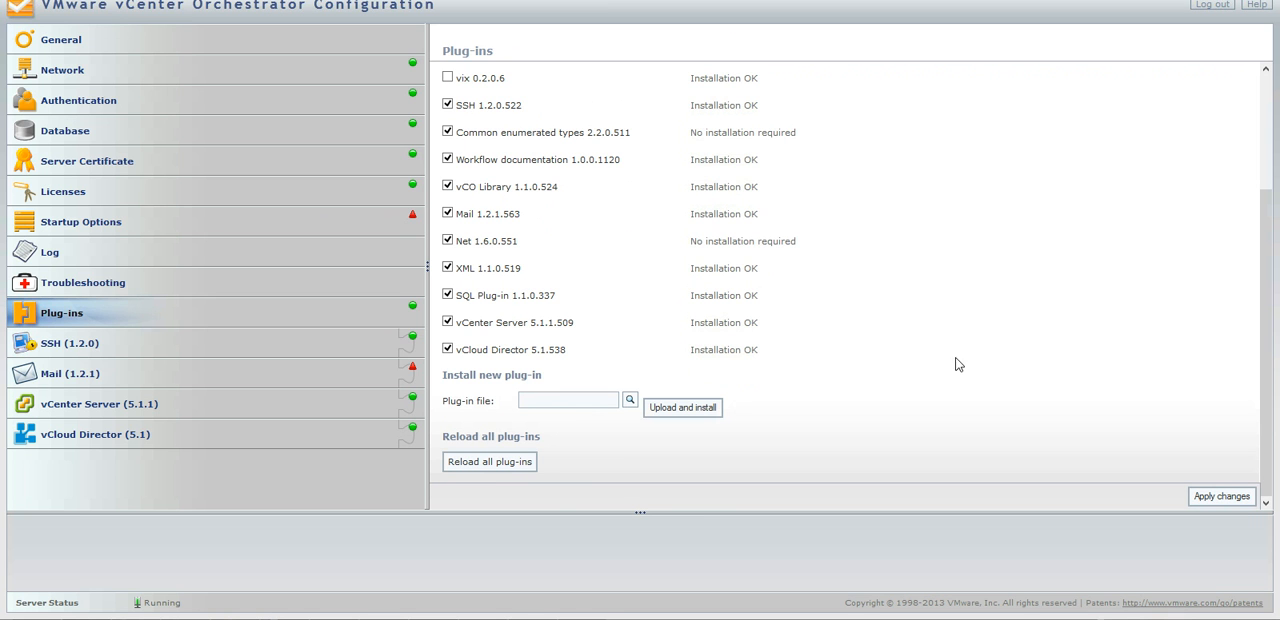
pyautogui.scroll(3, 1060, 340)
pyautogui.scroll(1, 1070, 314)
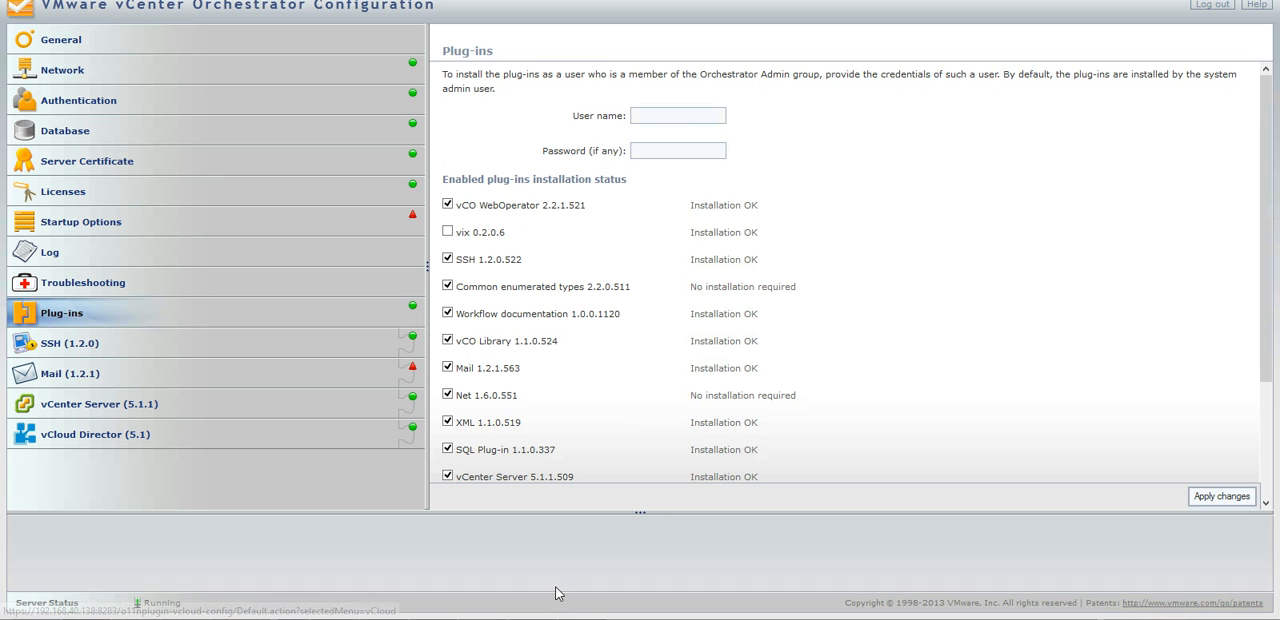
# Launch the vCenter Orchestrator client and log in to host 192.168.40.138 with the account password.
pyautogui.press('super')
pyautogui.hscroll(5, 1207, 325)
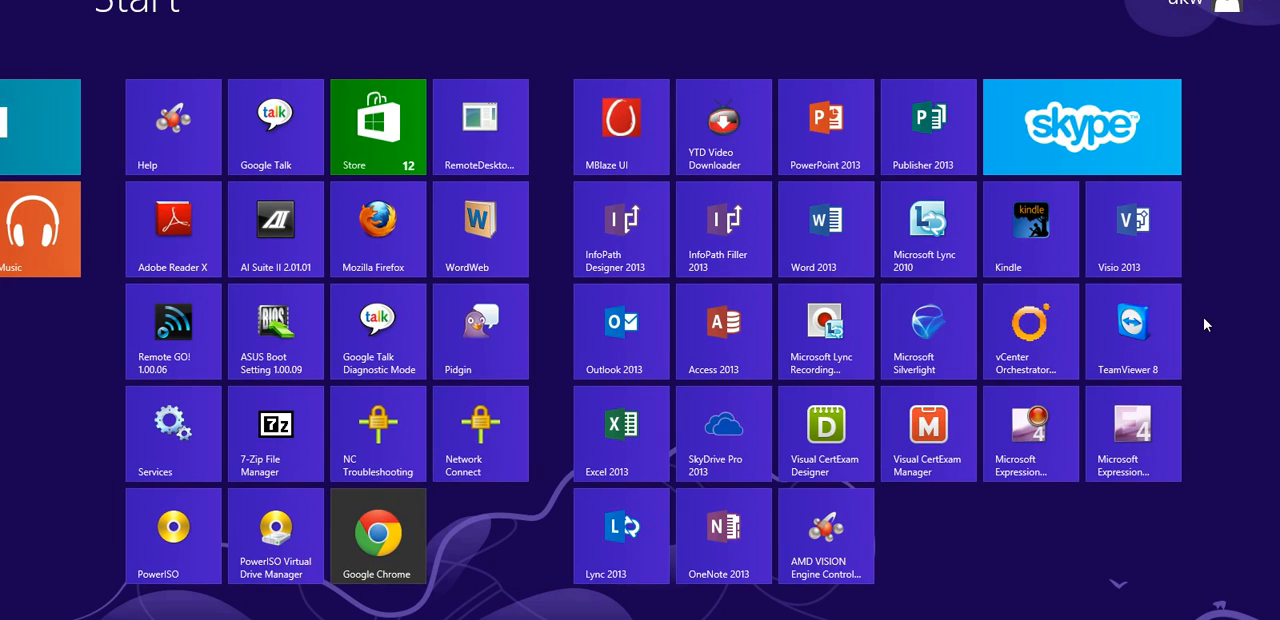
pyautogui.click(1027, 338)
pyautogui.click(508, 366)
pyautogui.write('********')
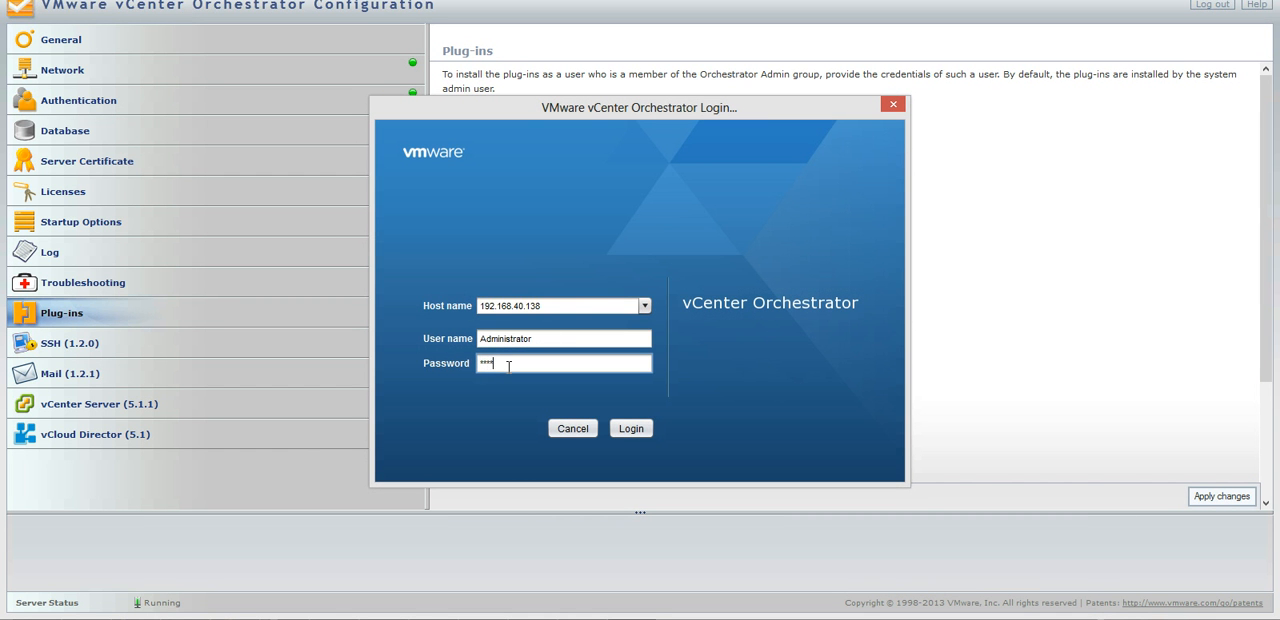
pyautogui.press('Return')
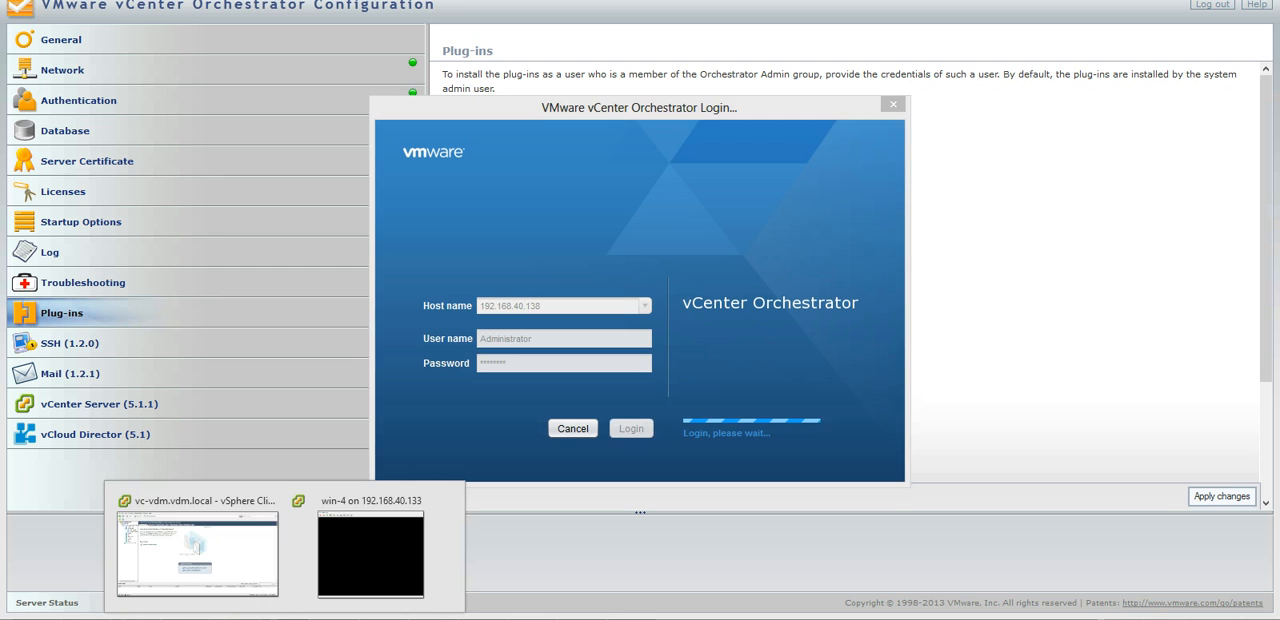
# Check the virtual machine inventory in the vSphere Client, including the cloned vms folder, and return to the Orchestrator client.
pyautogui.click(231, 576)
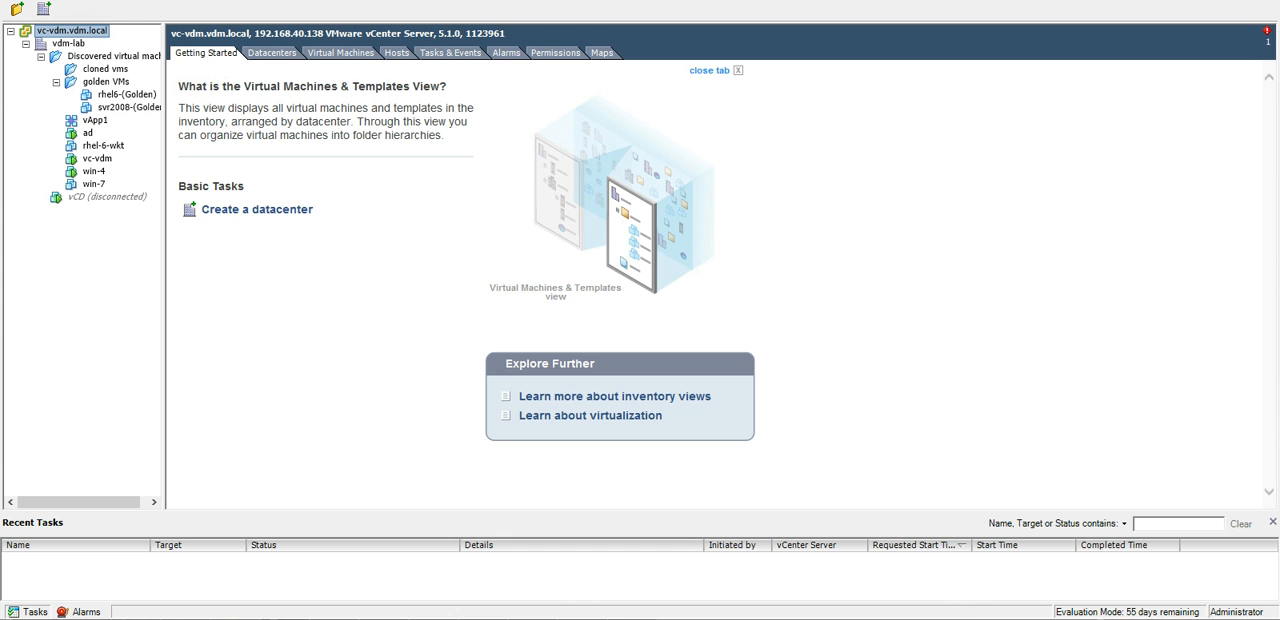
pyautogui.click(617, 618)
# Switch to Design mode and display the schema of the Automatic Server Deployment workflow in challenge3/Part1.
pyautogui.click(270, 12)
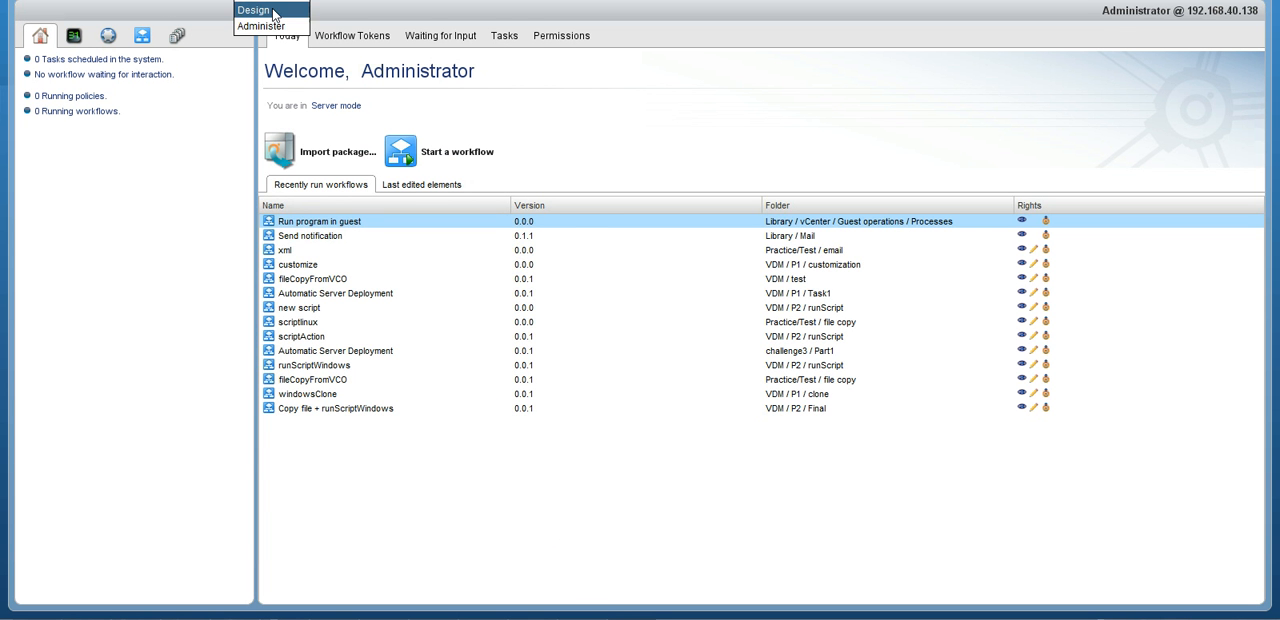
pyautogui.click(272, 12)
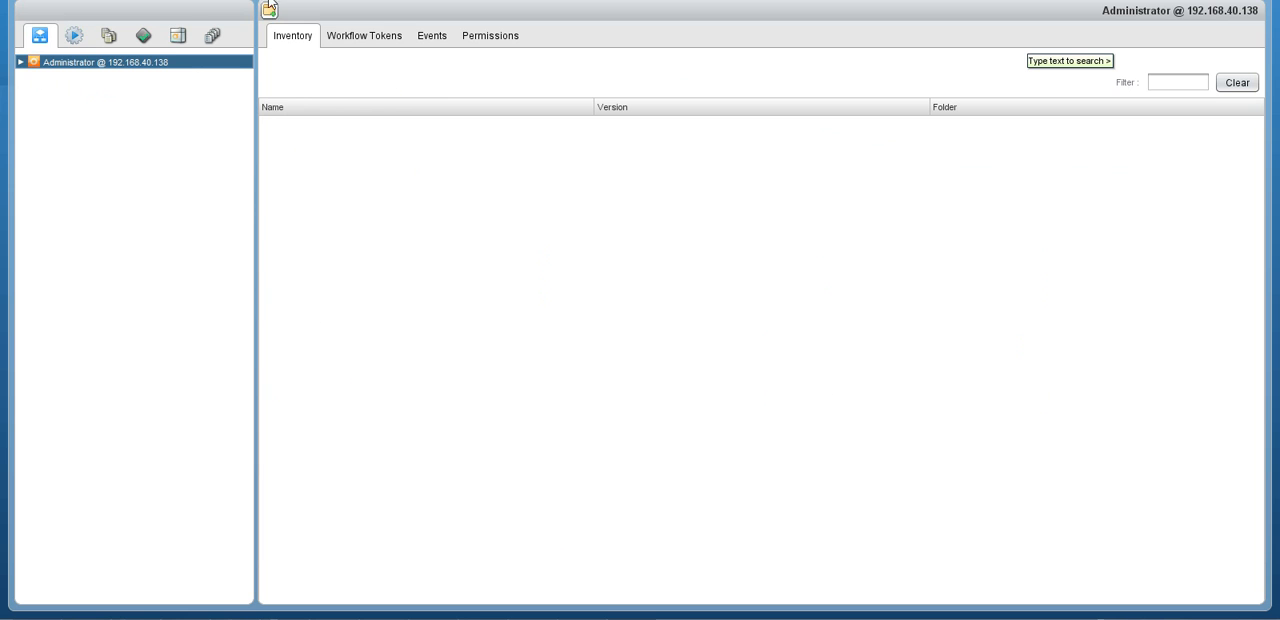
pyautogui.click(21, 62)
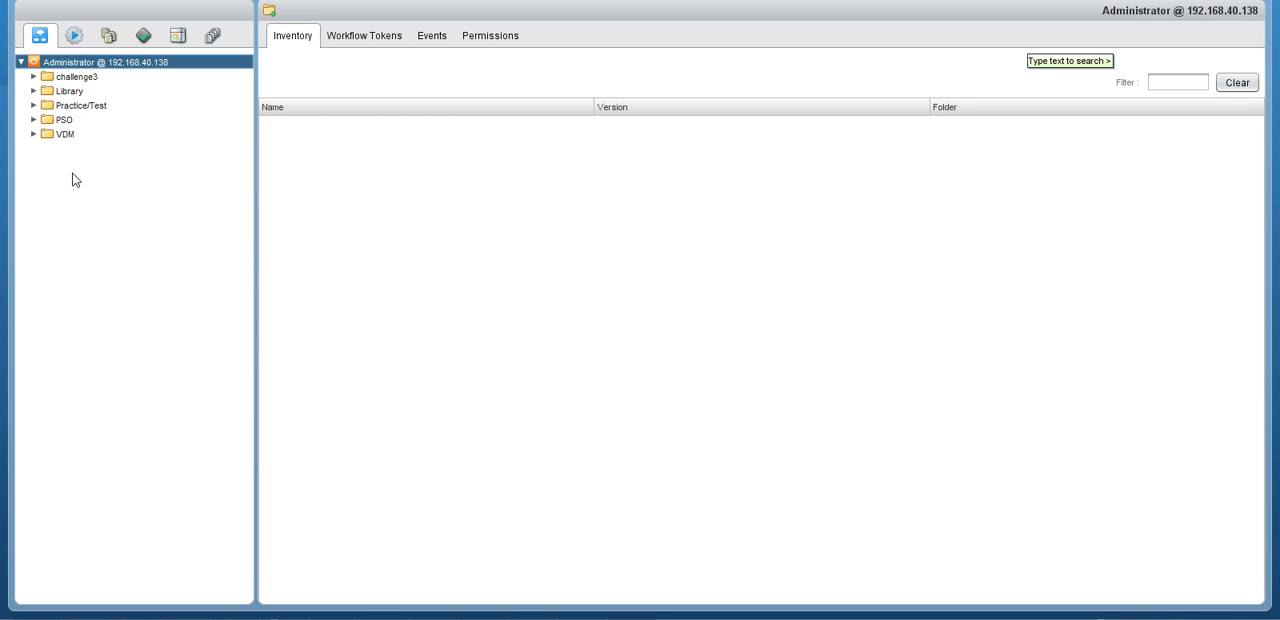
pyautogui.click(34, 77)
pyautogui.click(47, 91)
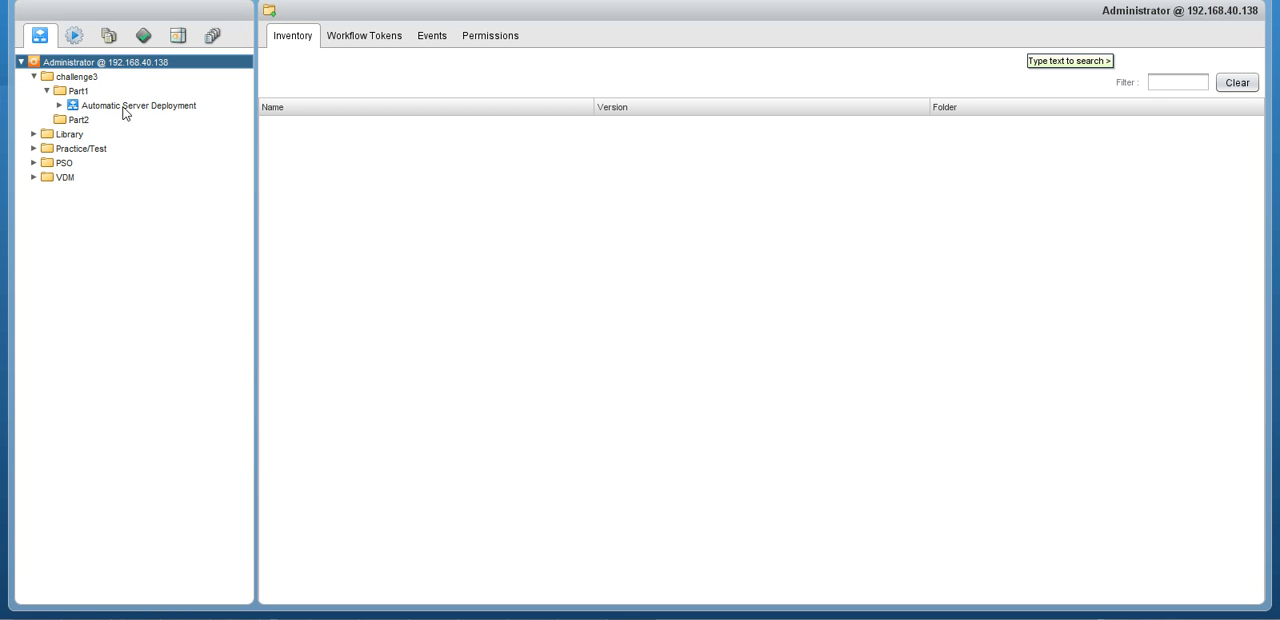
pyautogui.click(113, 107)
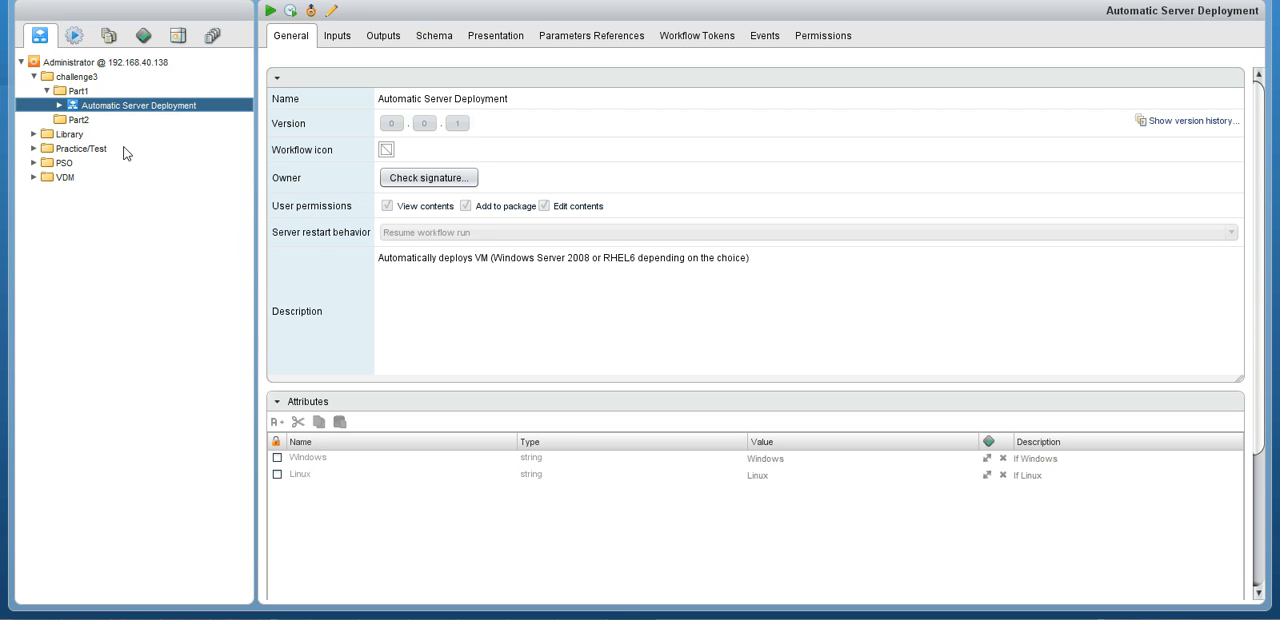
pyautogui.click(427, 44)
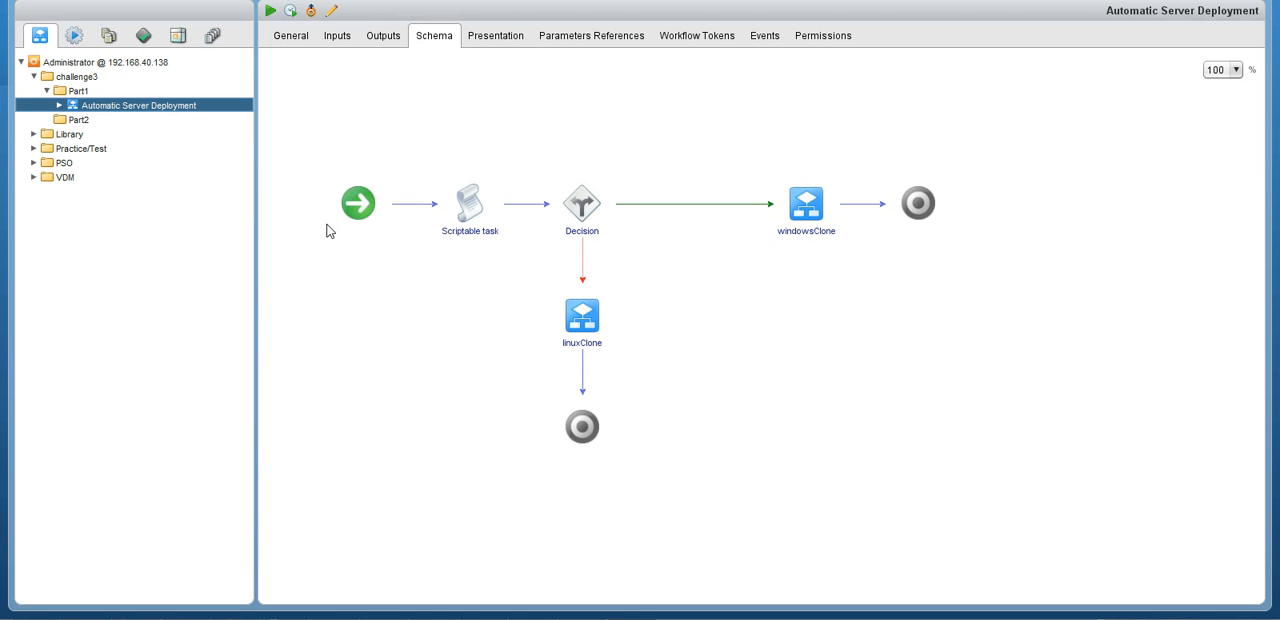
# Run the Automatic Server Deployment workflow with Windows as the OS and Windows-Final as the vmName.
pyautogui.click(270, 10)
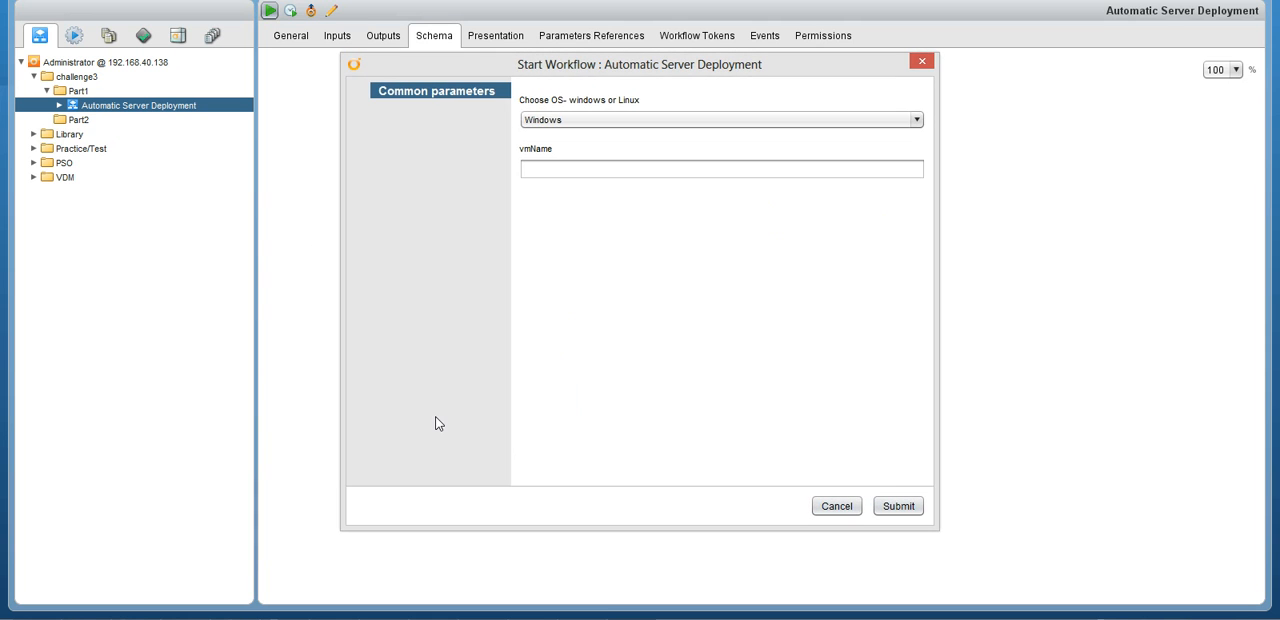
pyautogui.click(574, 172)
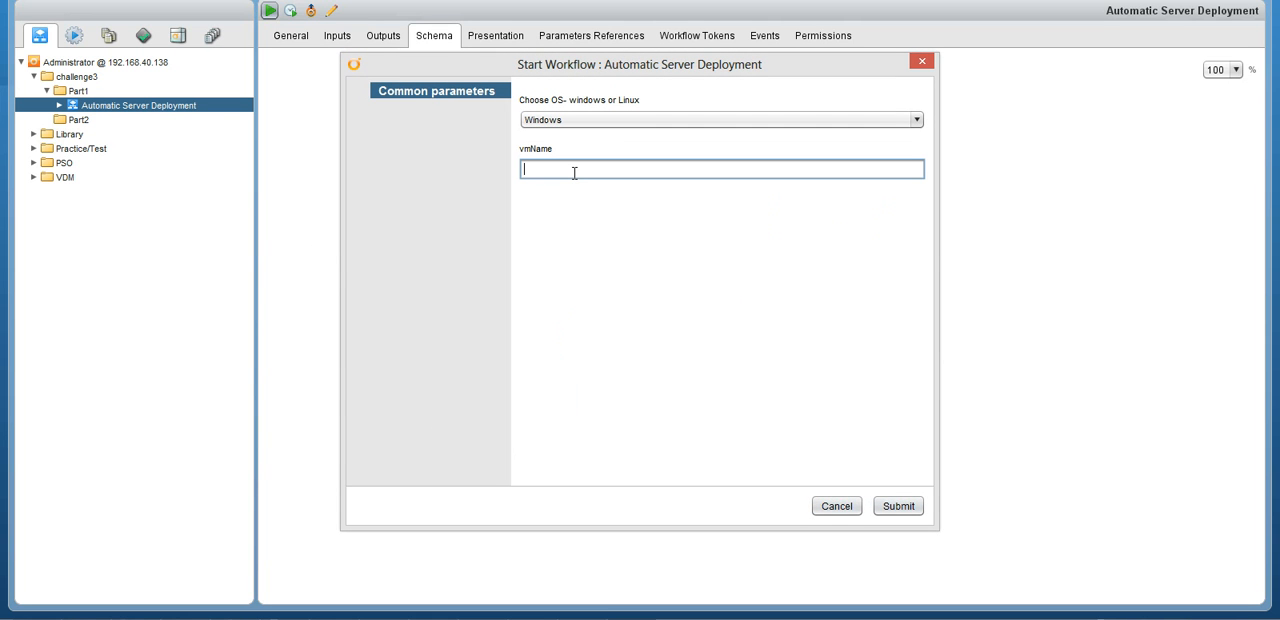
pyautogui.write('Windows-')
pyautogui.write('Final')
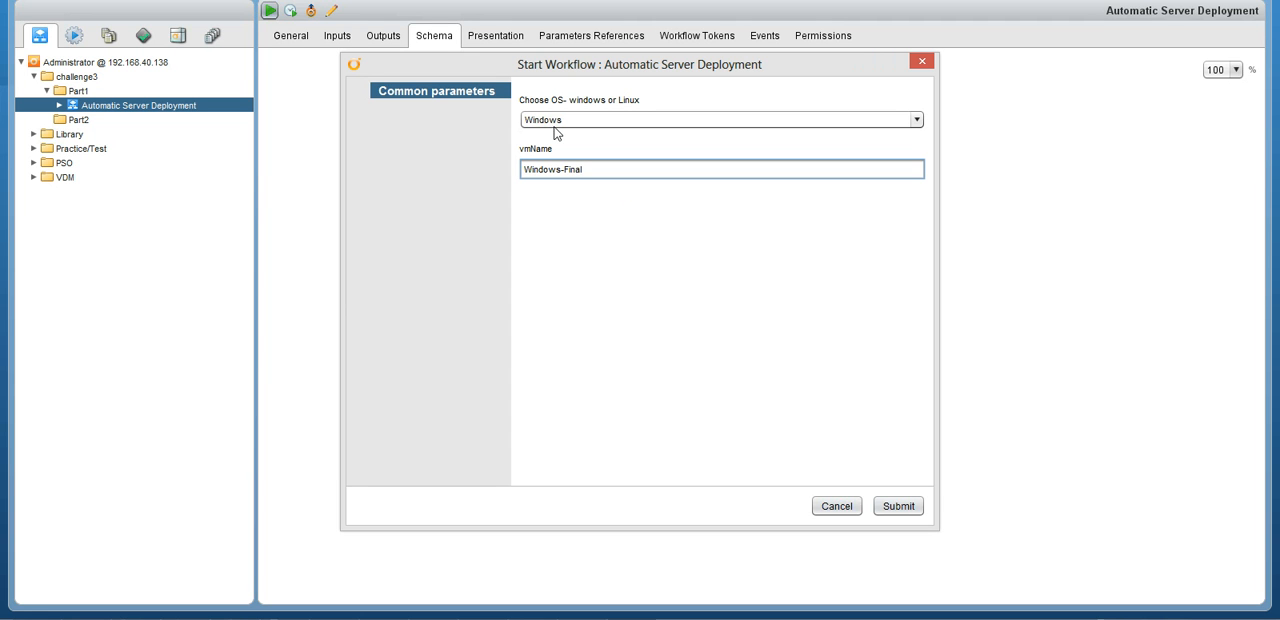
pyautogui.click(896, 512)
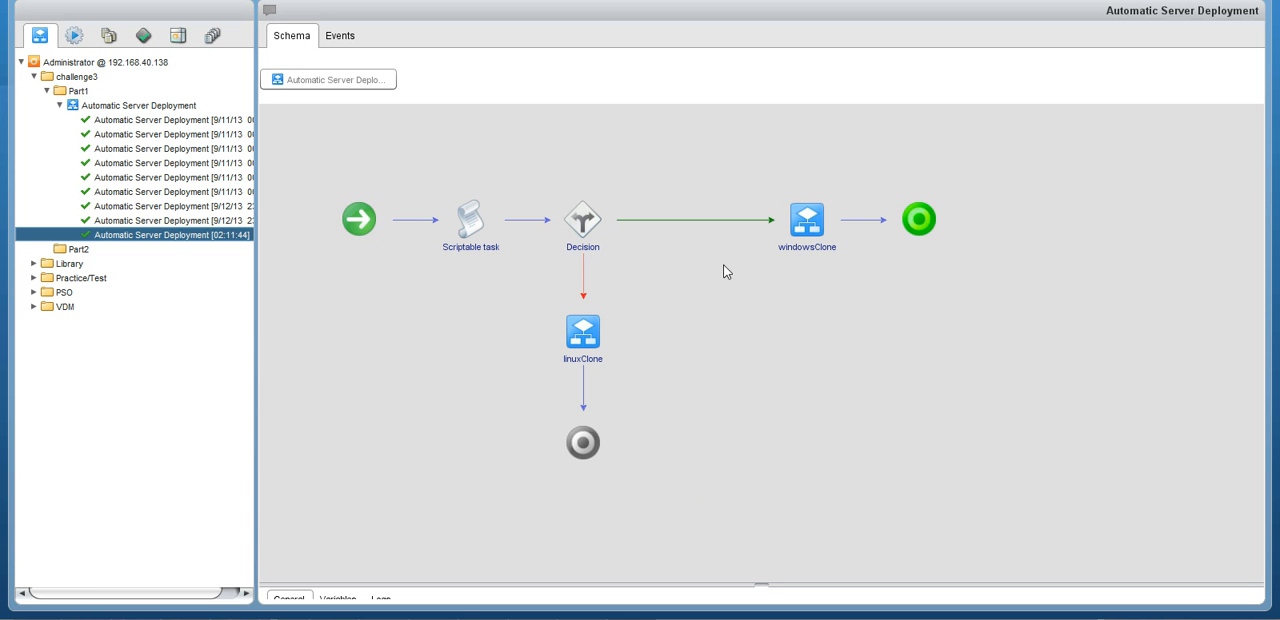
# Run the Automatic Server Deployment workflow again with Linux as the OS and Linux-Final as the vmName.
pyautogui.click(203, 575)
pyautogui.rightClick(103, 108)
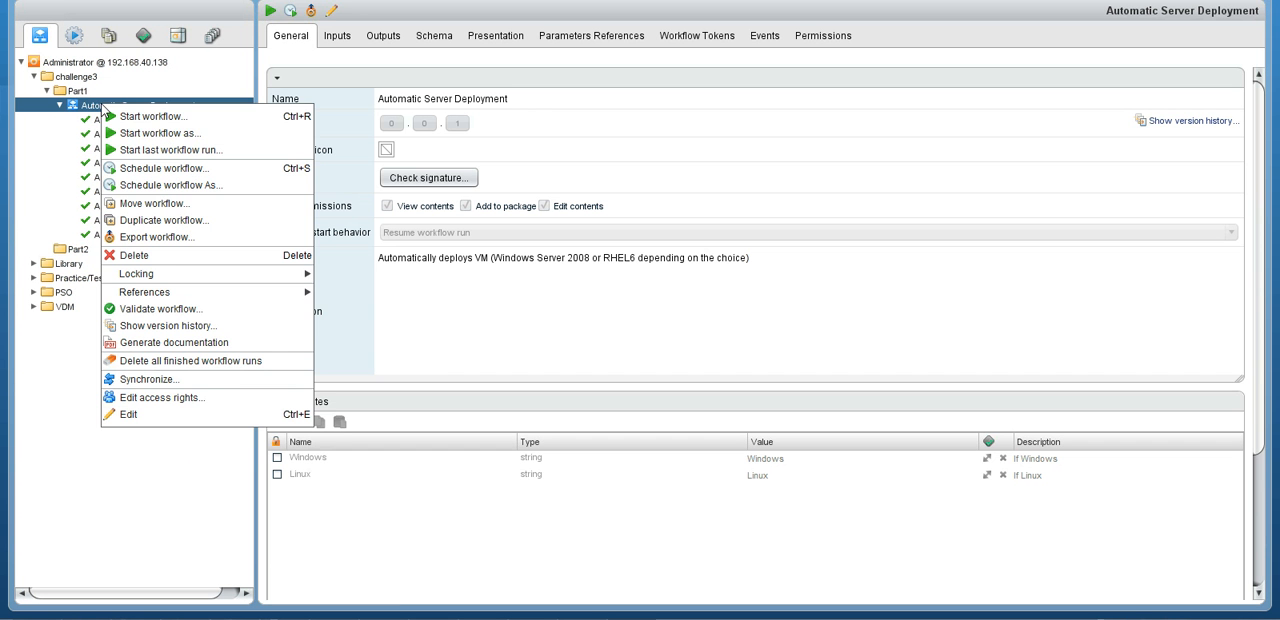
pyautogui.click(318, 157)
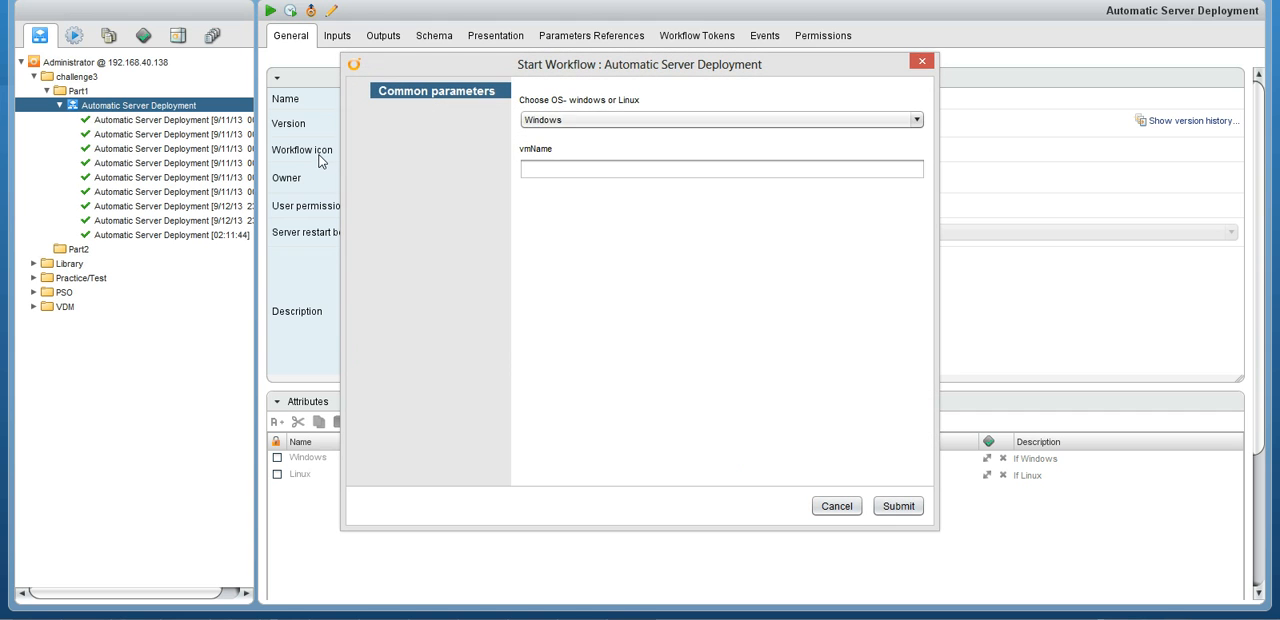
pyautogui.click(571, 120)
pyautogui.click(563, 153)
pyautogui.click(556, 167)
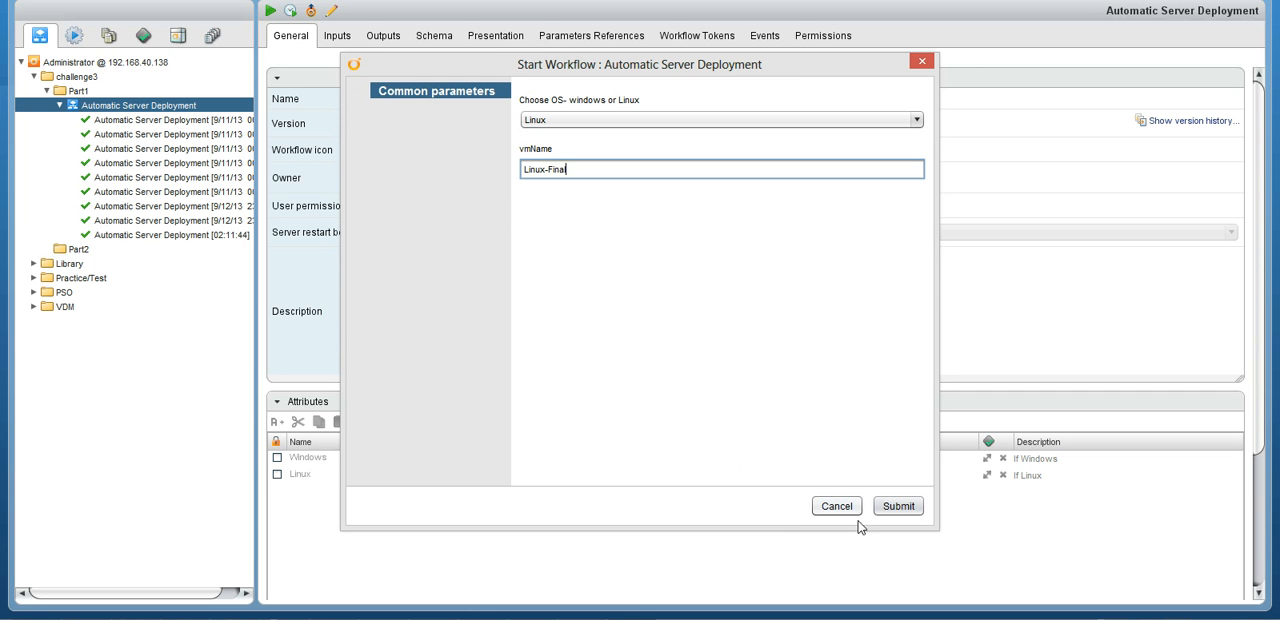
pyautogui.click(898, 506)
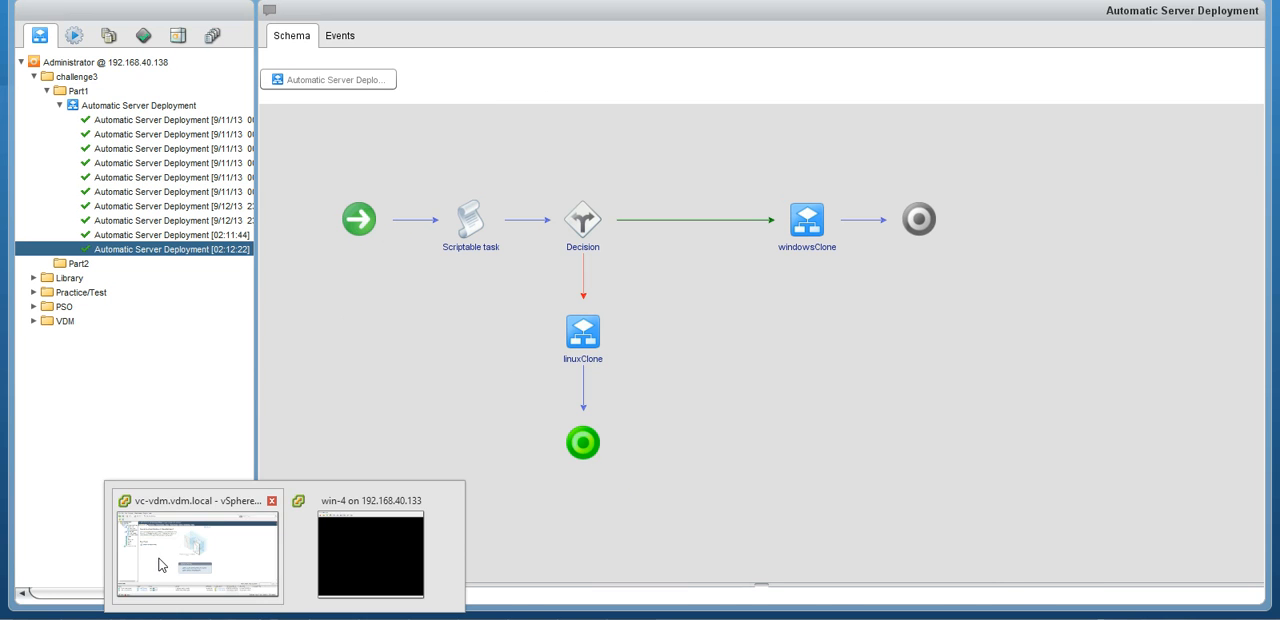
# Check the progress of both clone tasks in the vSphere Client and return to the Orchestrator client.
pyautogui.click(133, 565)
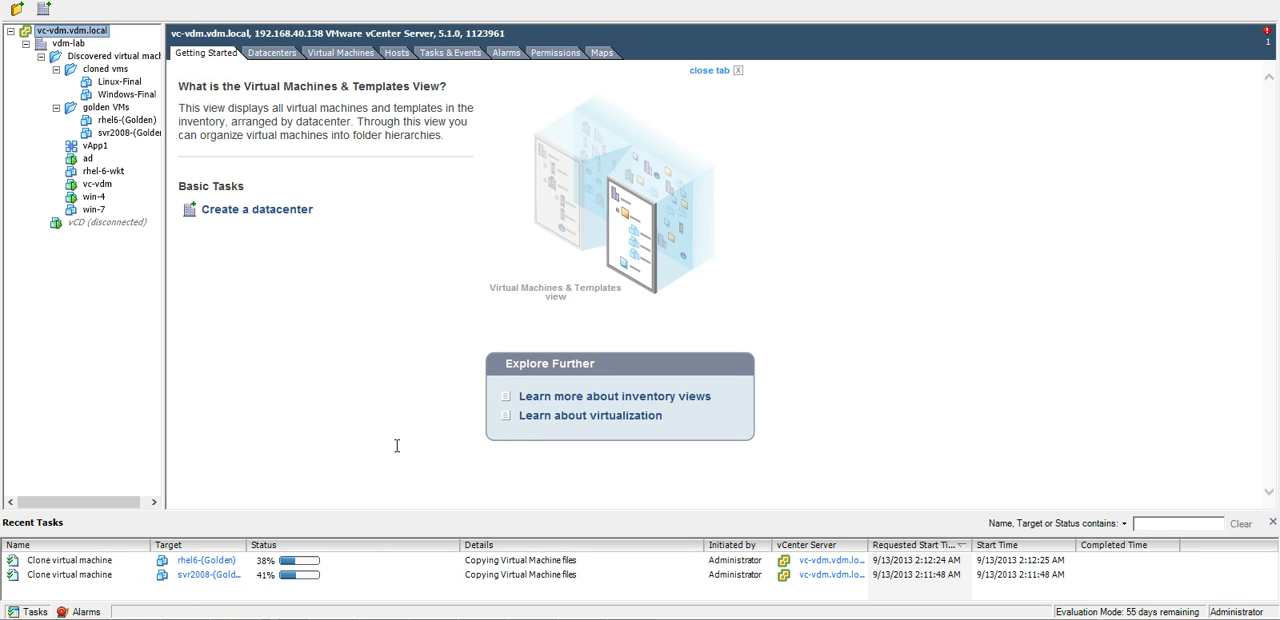
pyautogui.hotkey('alt', 'Tab')
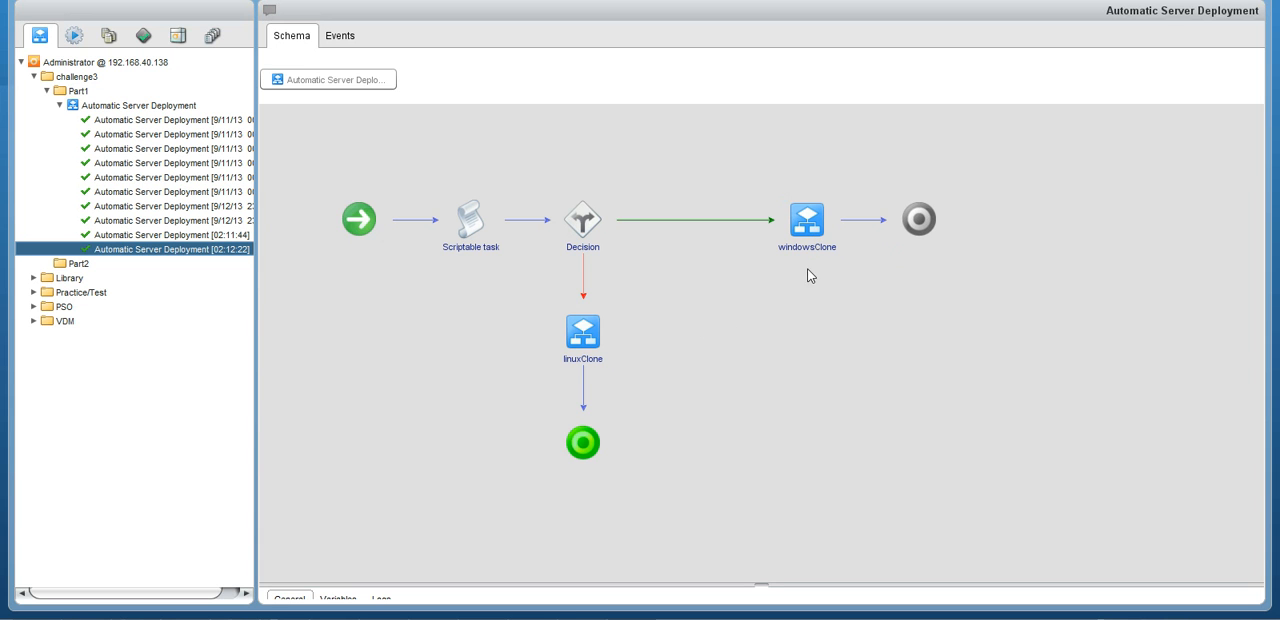
# Find the windowsClone workflow in the VDM/P1/clone folder and display its schema.
pyautogui.moveTo(815, 256)
pyautogui.click(33, 292)
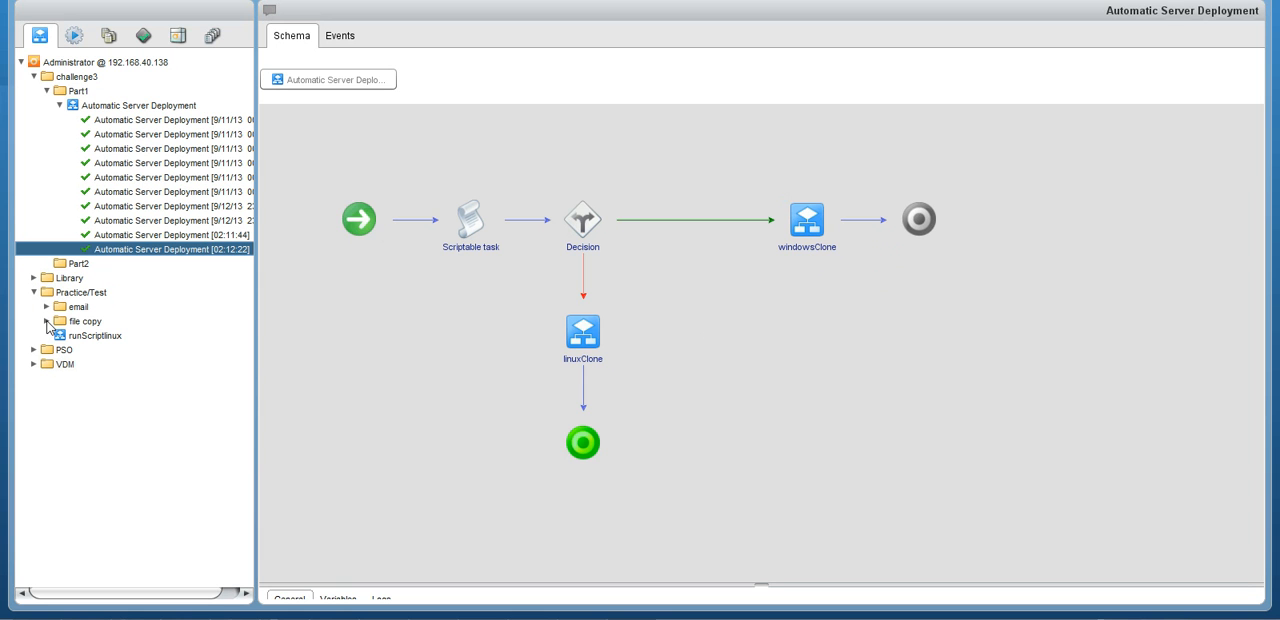
pyautogui.click(46, 321)
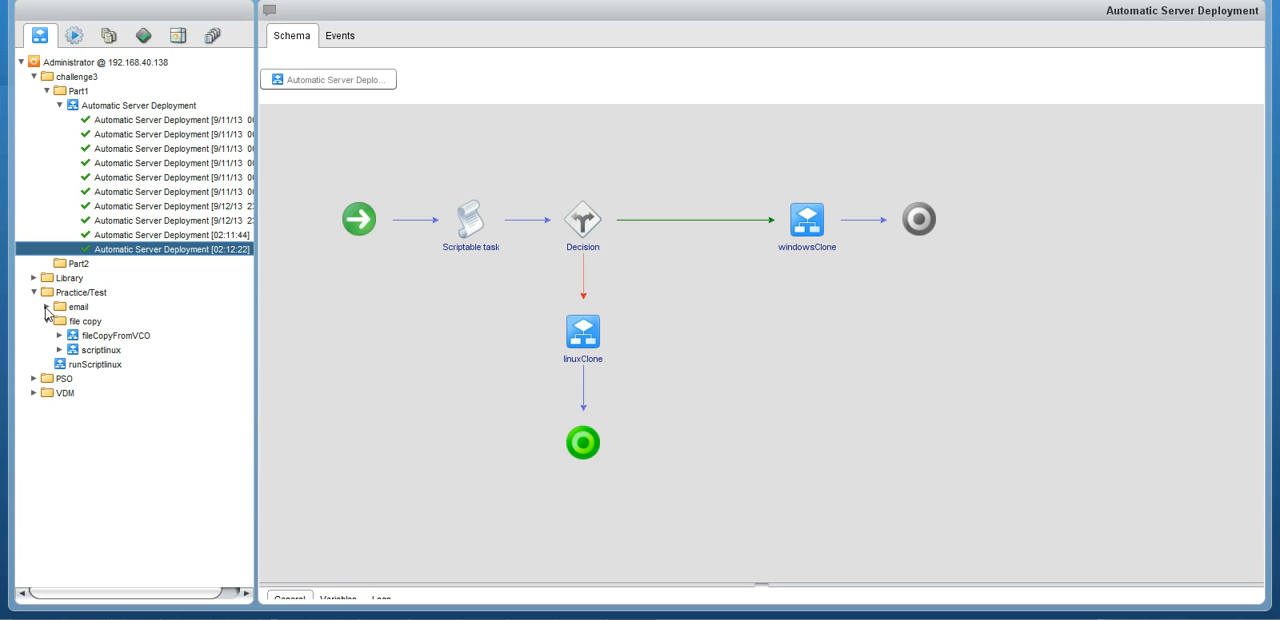
pyautogui.click(34, 393)
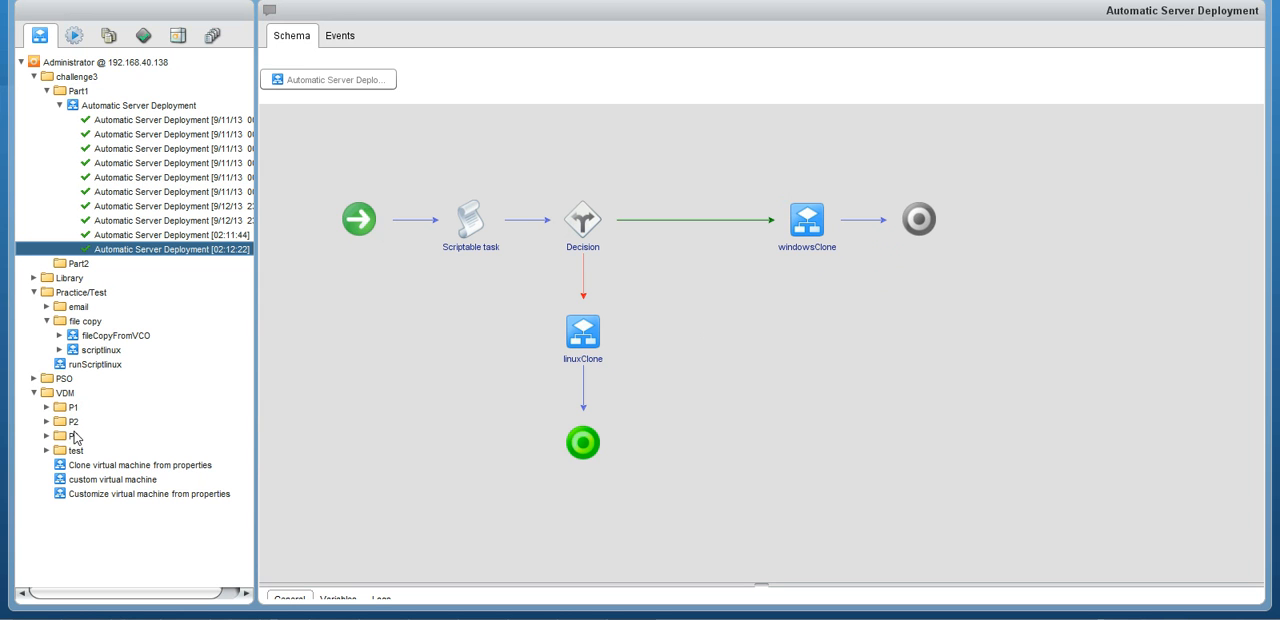
pyautogui.click(46, 407)
pyautogui.click(59, 421)
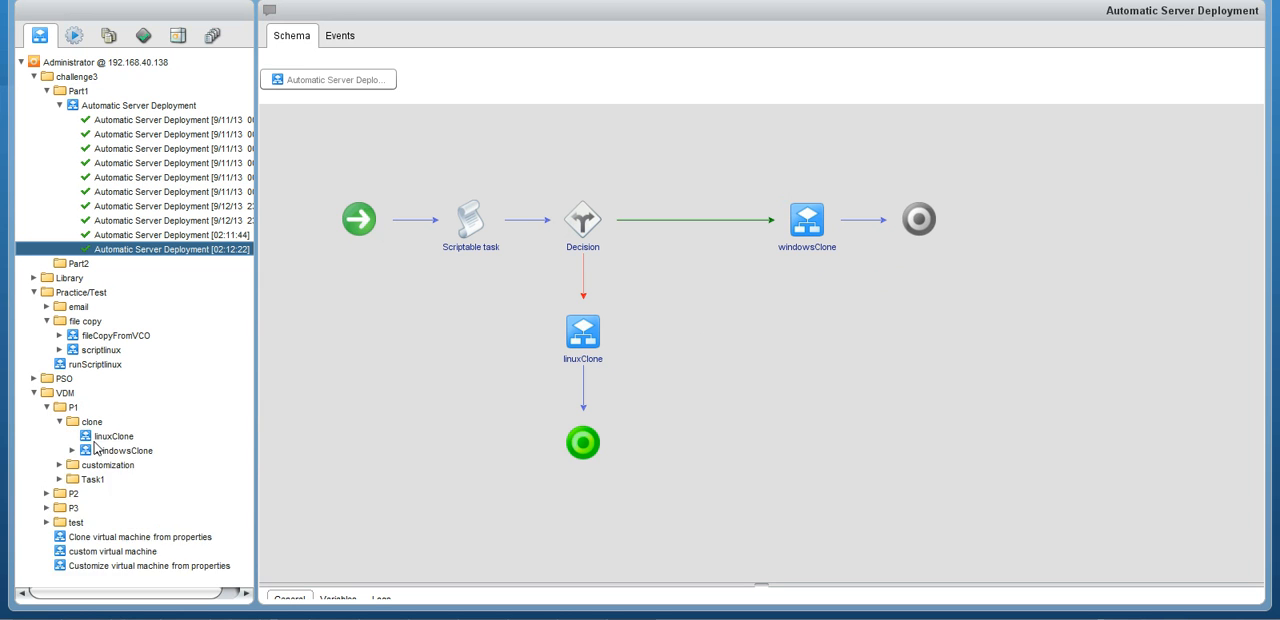
pyautogui.click(116, 452)
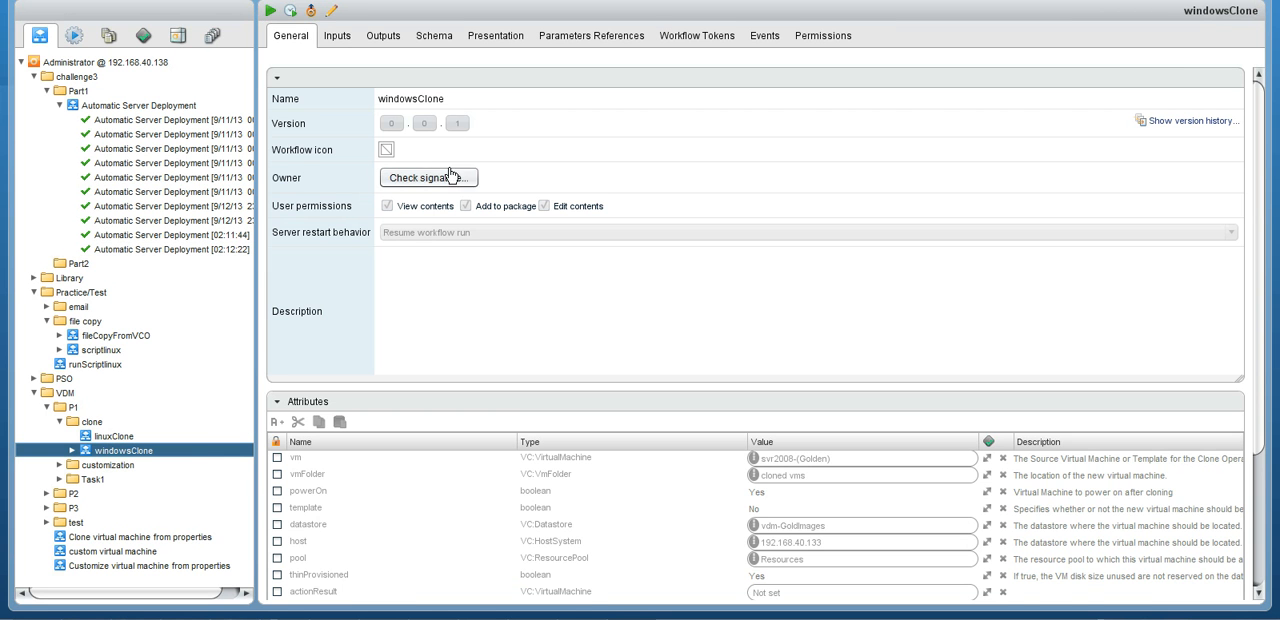
pyautogui.click(438, 38)
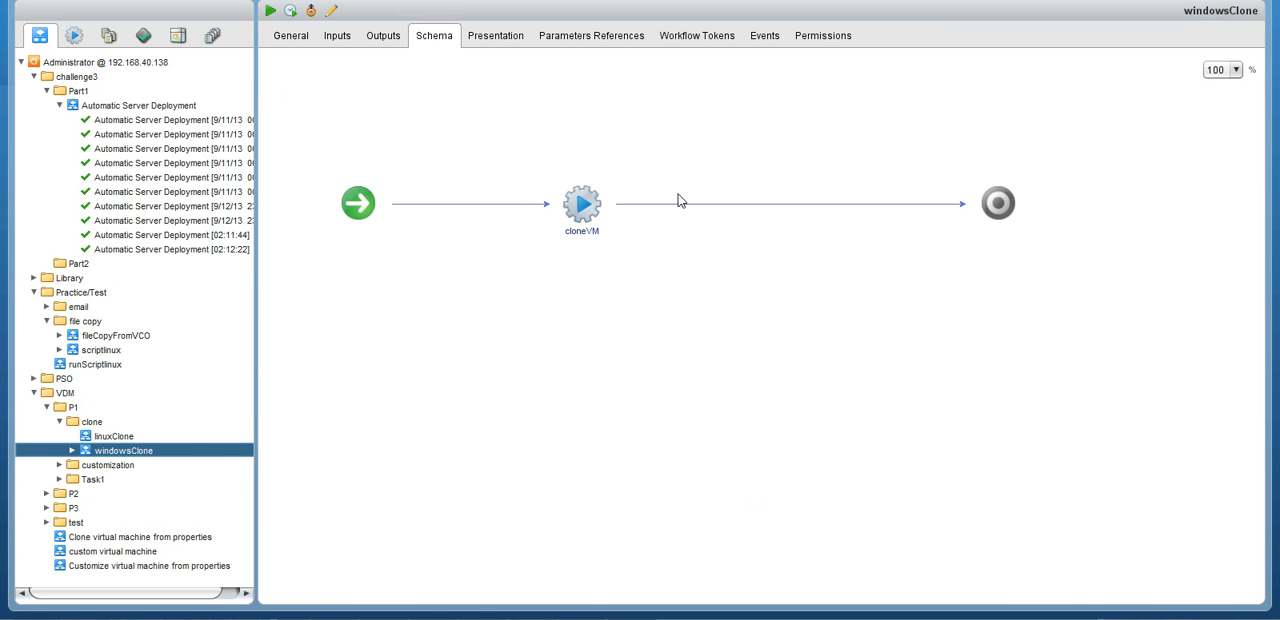
# Open windowsClone for editing and display the visual binding of its cloneVM action.
pyautogui.click(331, 10)
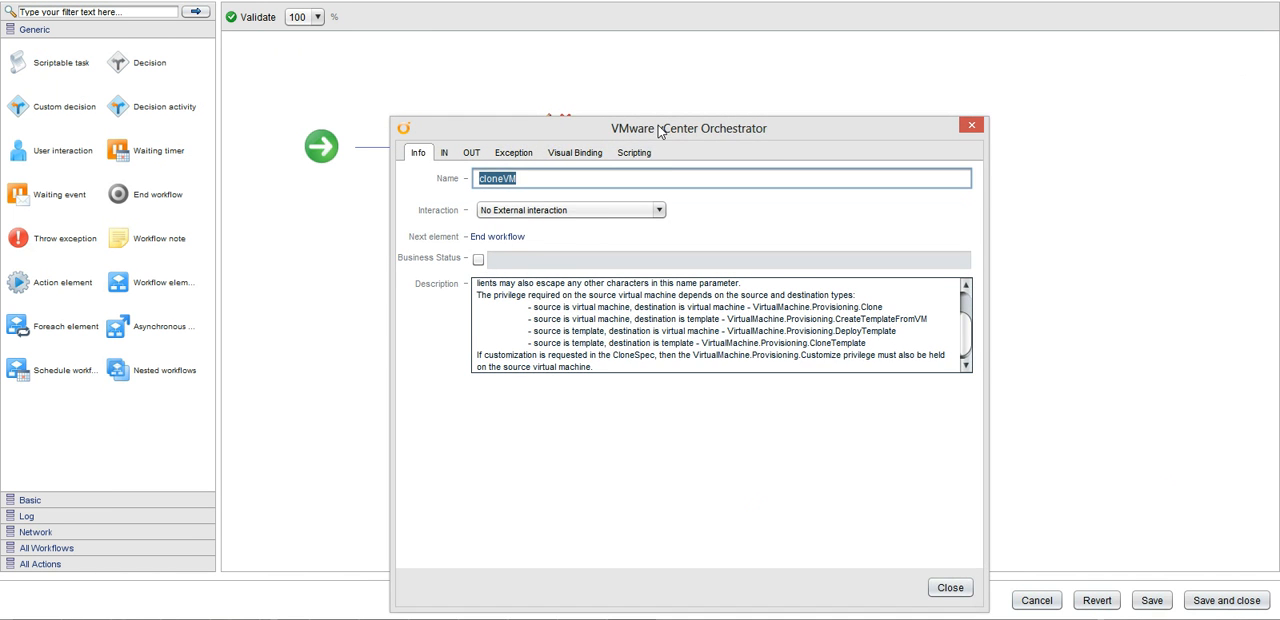
pyautogui.moveTo(661, 132); pyautogui.dragTo(597, 195)
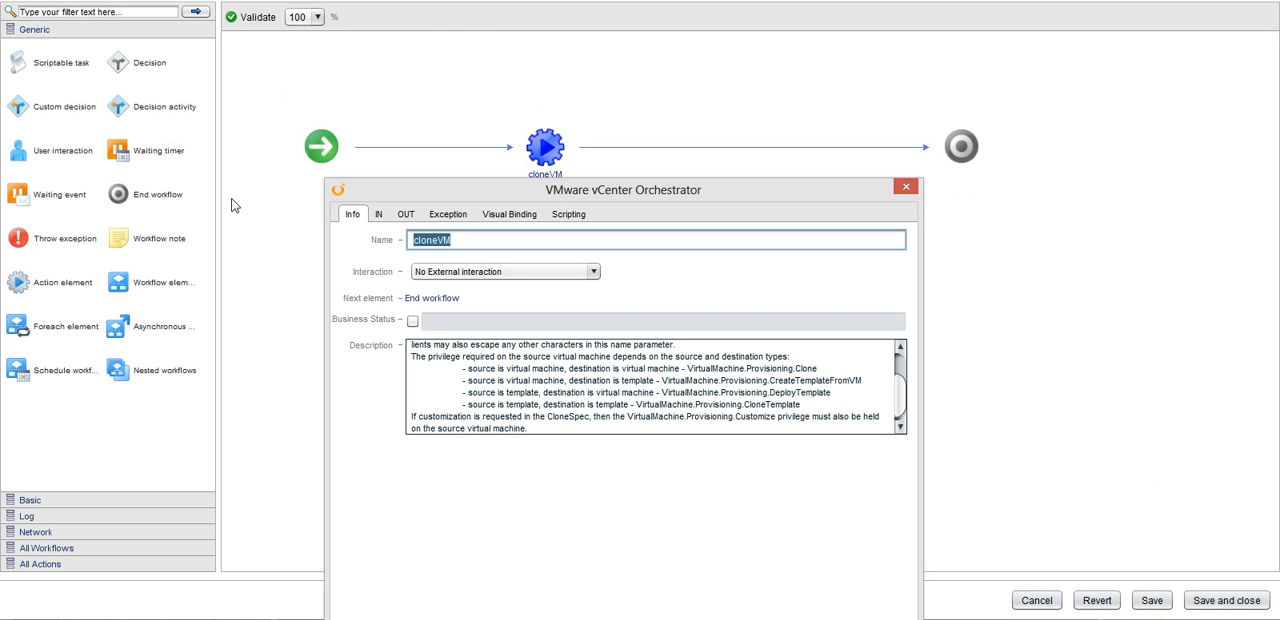
pyautogui.click(509, 214)
pyautogui.moveTo(712, 185); pyautogui.dragTo(846, 82)
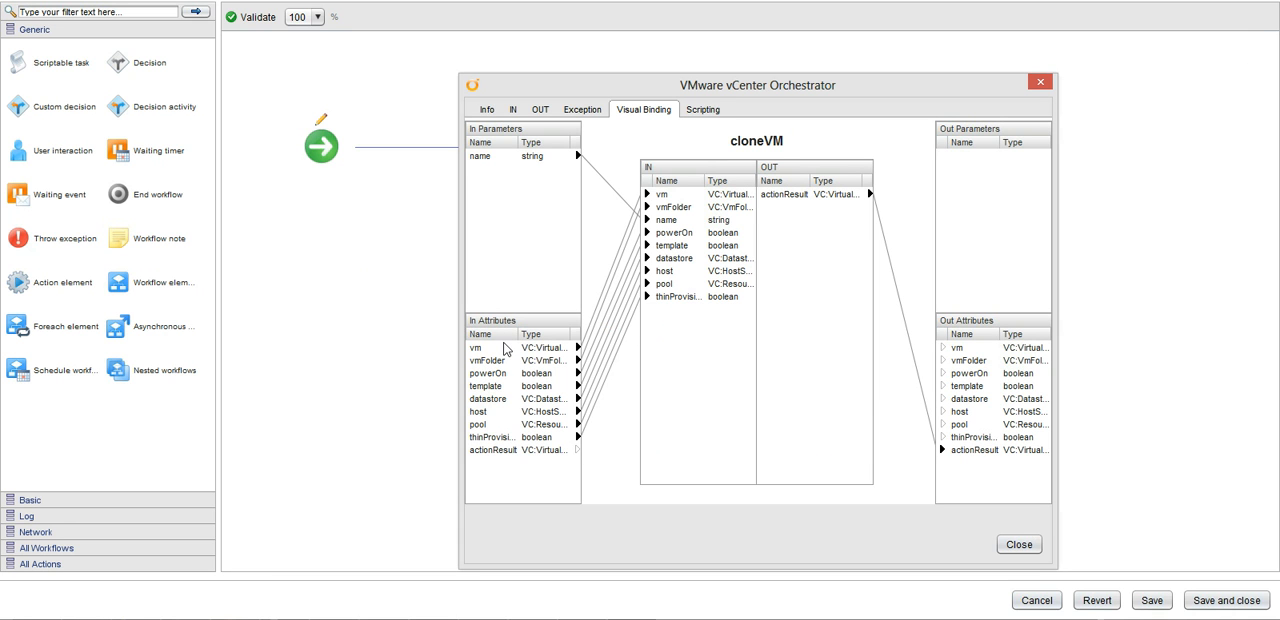
# Inspect the vm attribute's source machine by browsing vdm-lab's golden VMs folder to svr2008-(Golden), keeping the attribute unchanged.
pyautogui.moveTo(505, 347)
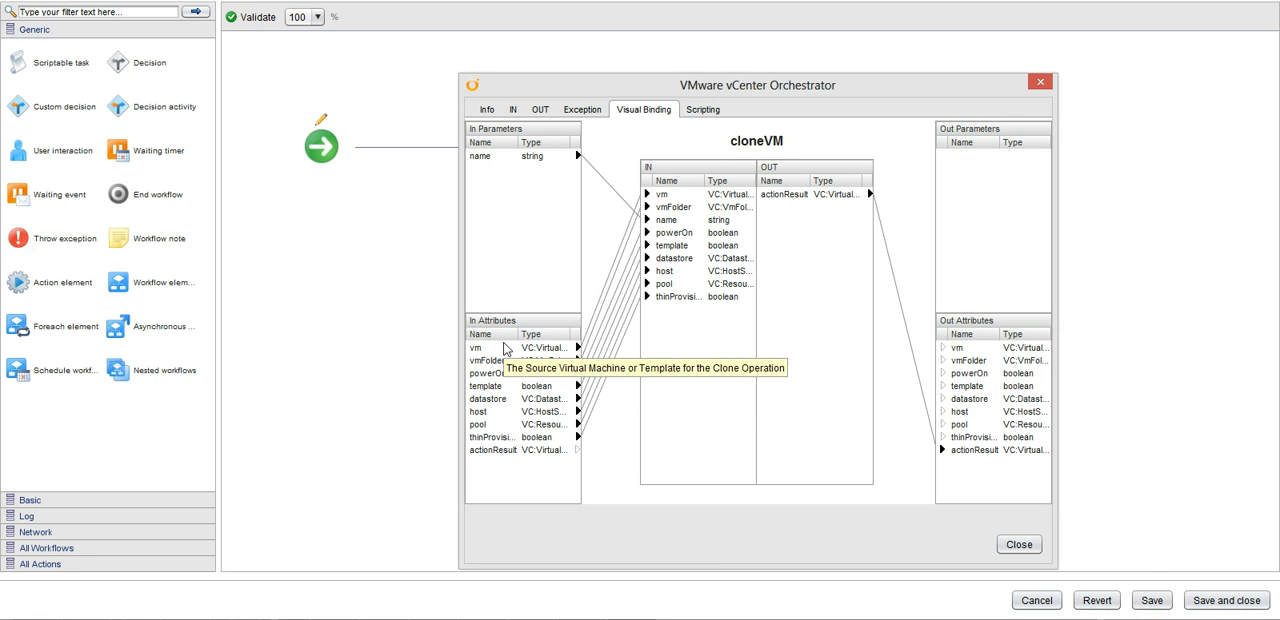
pyautogui.click(530, 350)
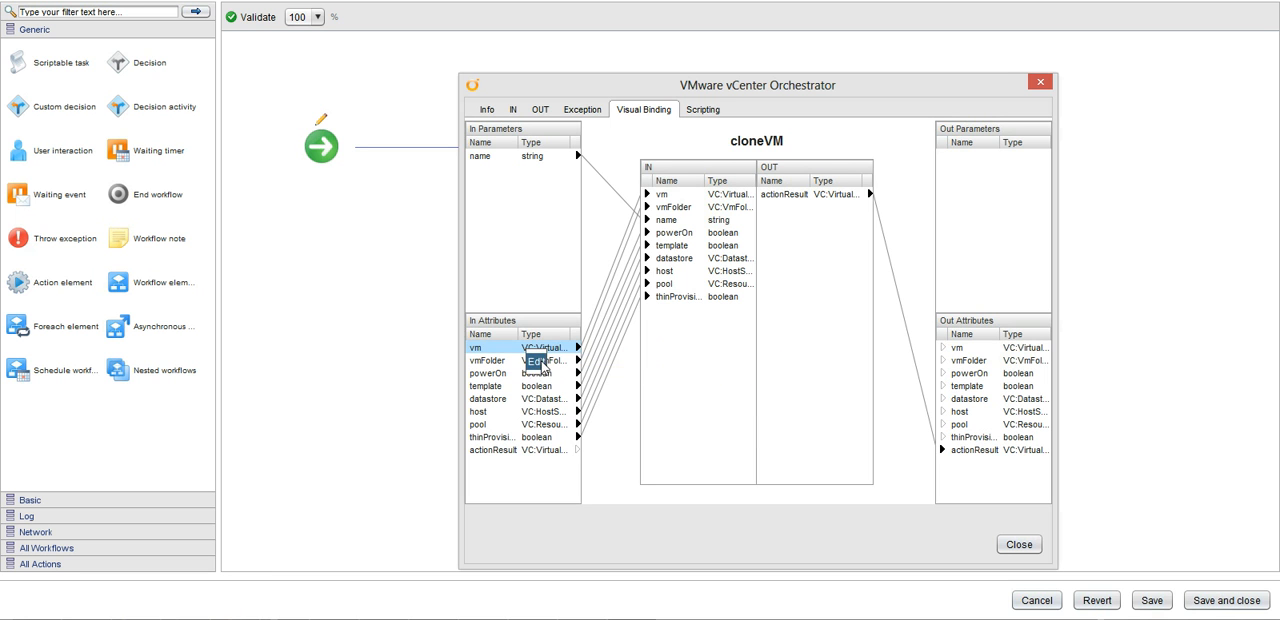
pyautogui.click(537, 362)
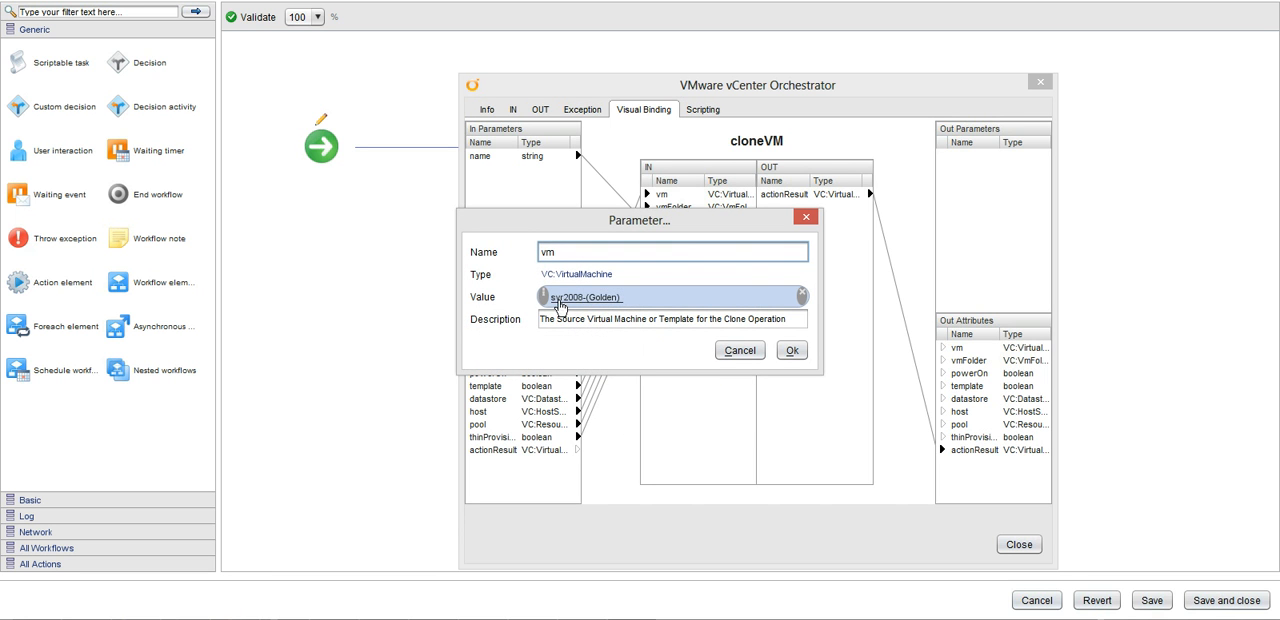
pyautogui.click(586, 300)
pyautogui.click(629, 203)
pyautogui.click(642, 217)
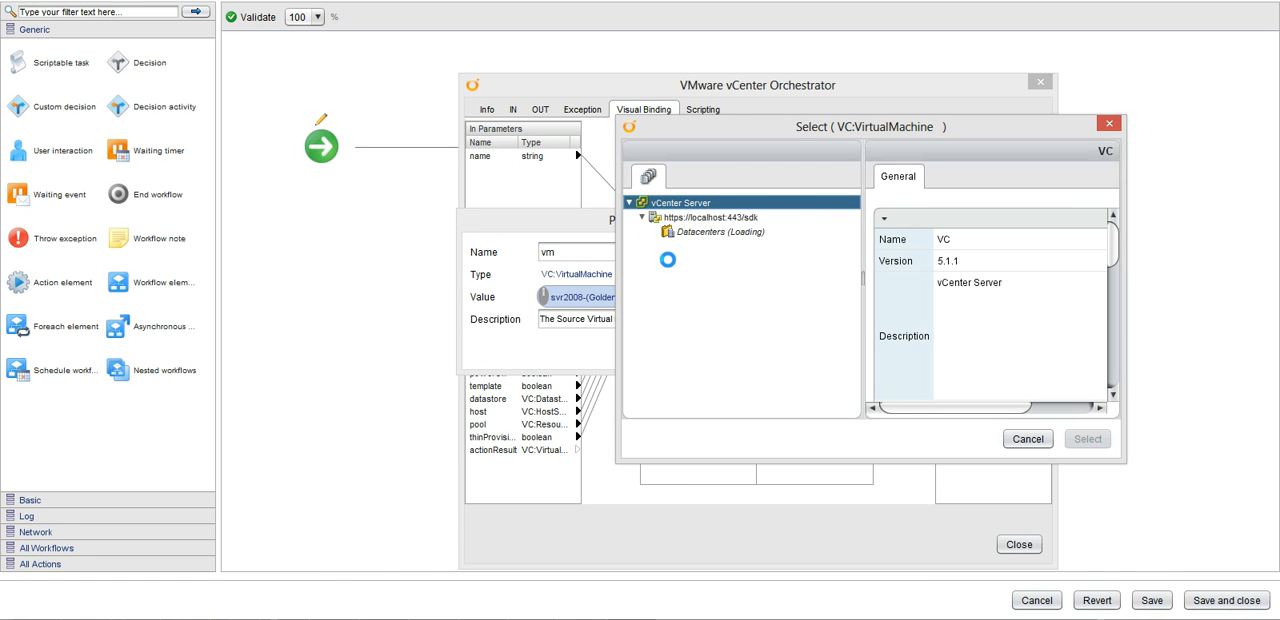
pyautogui.click(668, 247)
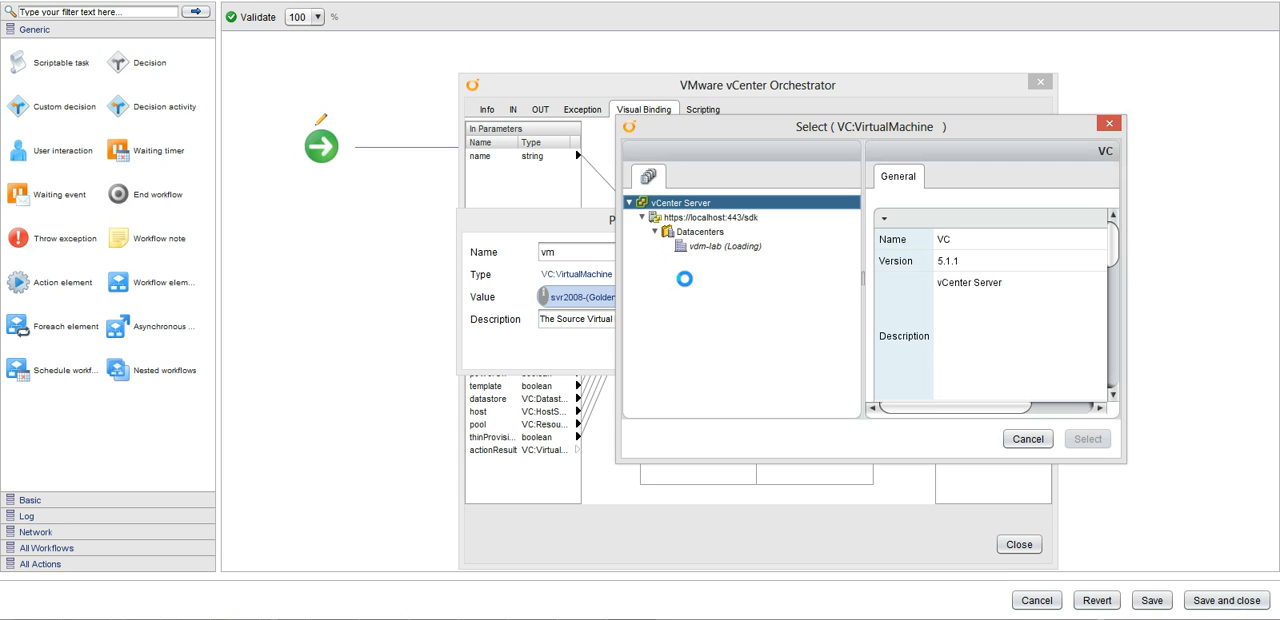
pyautogui.click(681, 273)
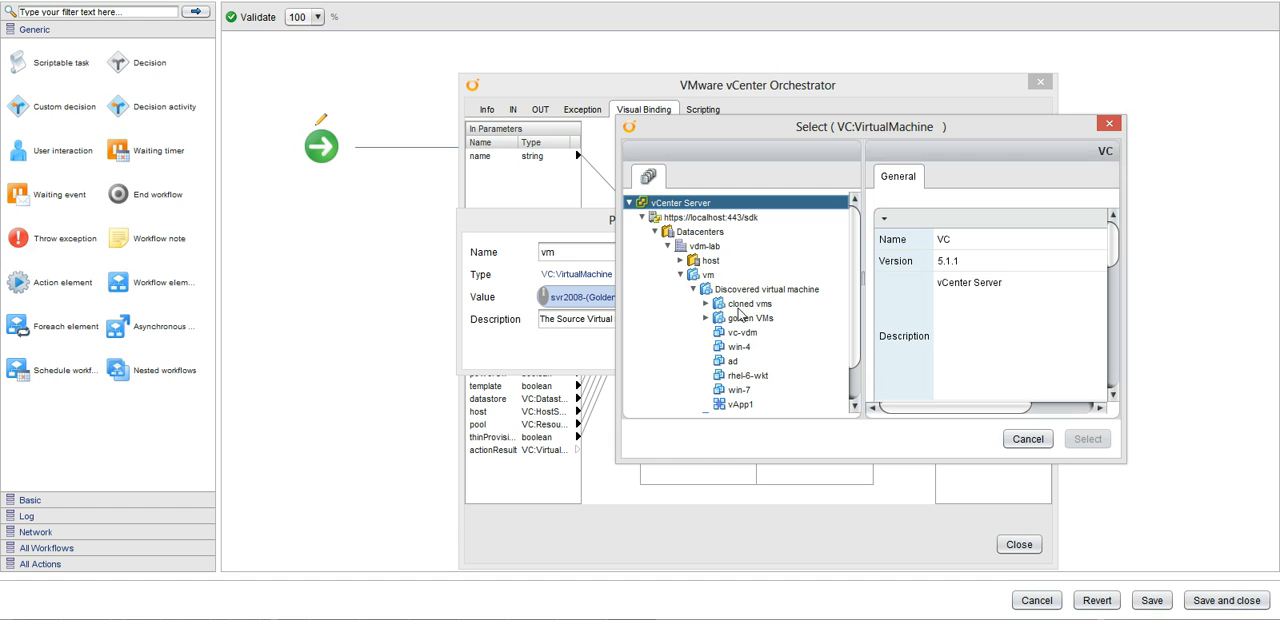
pyautogui.click(705, 318)
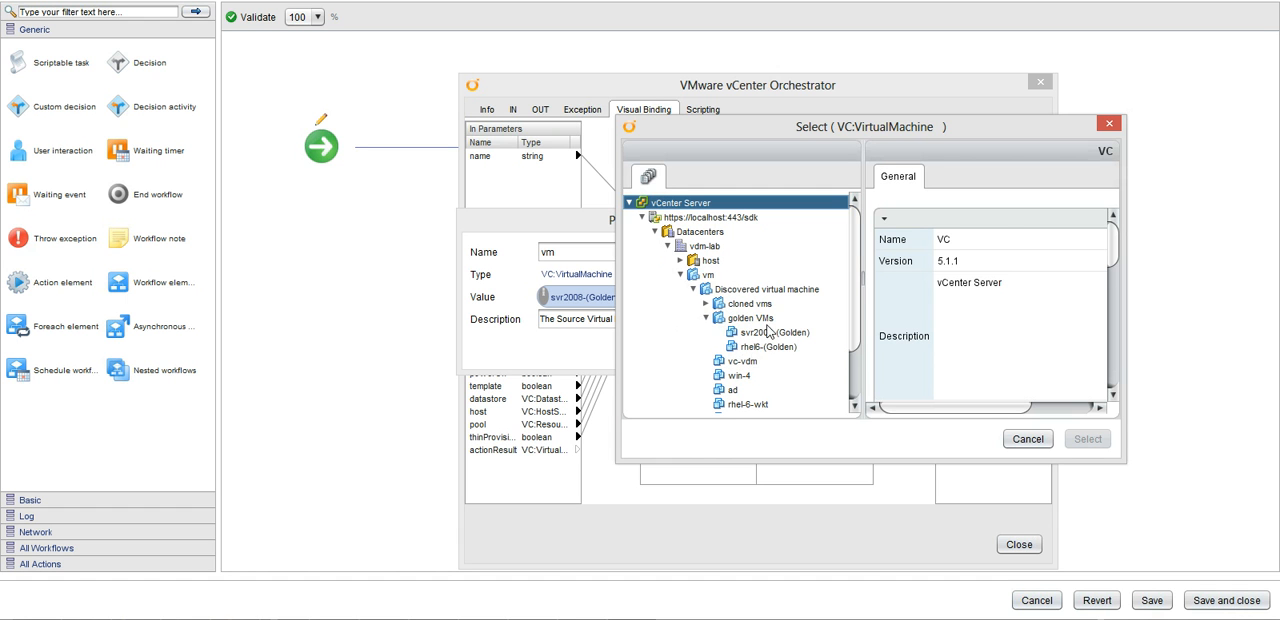
pyautogui.click(770, 332)
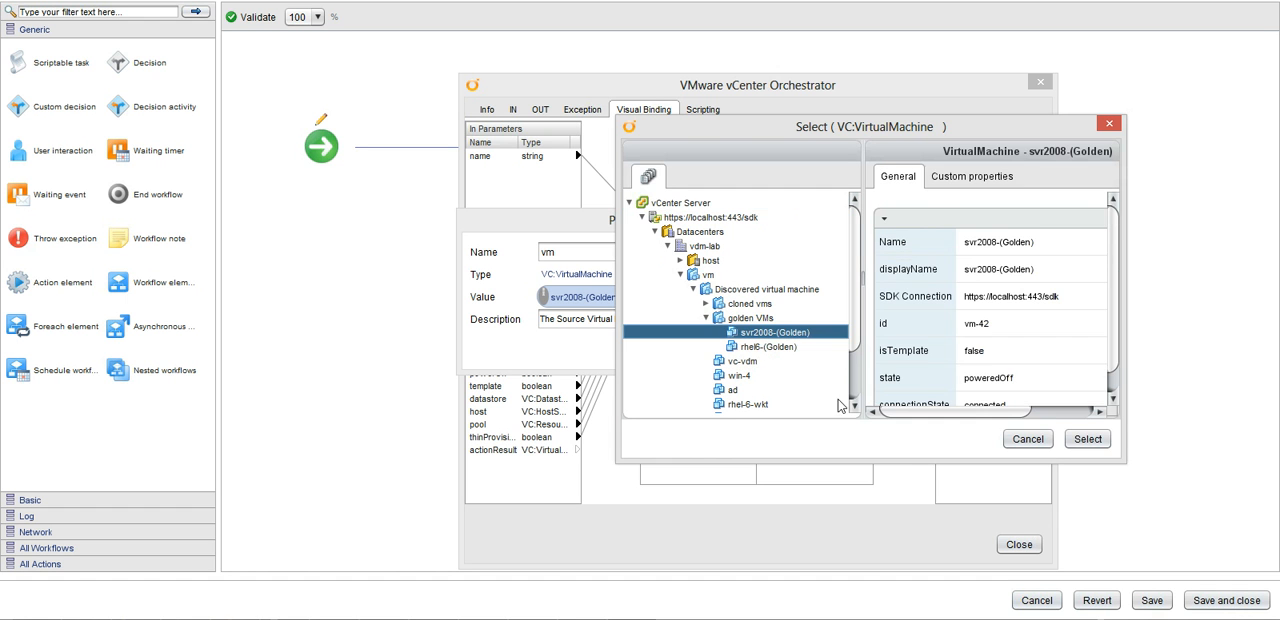
pyautogui.click(1030, 440)
pyautogui.click(741, 351)
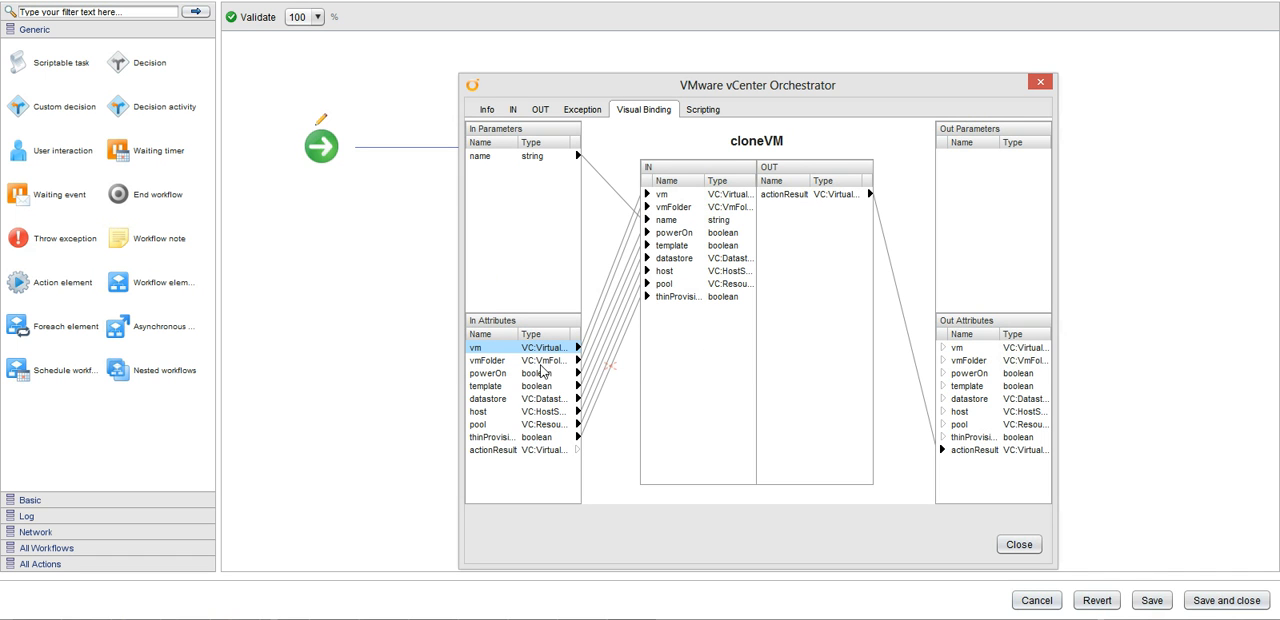
# Review cloneVM's bindings for vmFolder, datastore, host, pool, thinProvisioned and the name parameter, and close the action's details.
pyautogui.click(539, 362)
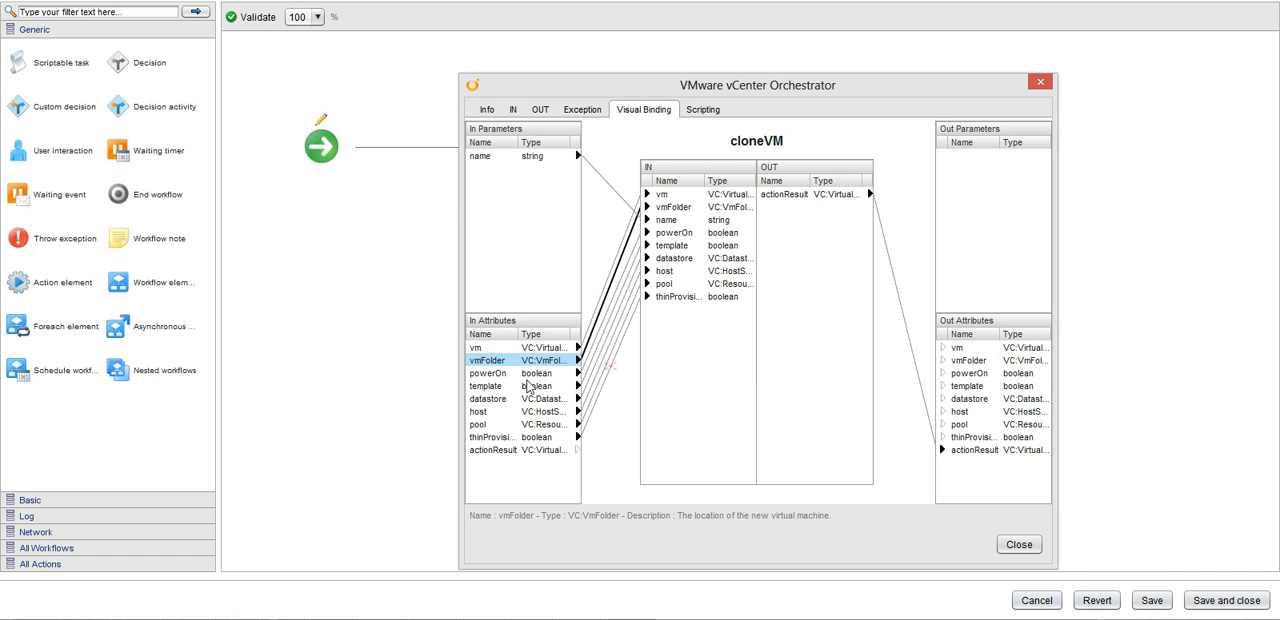
pyautogui.click(541, 403)
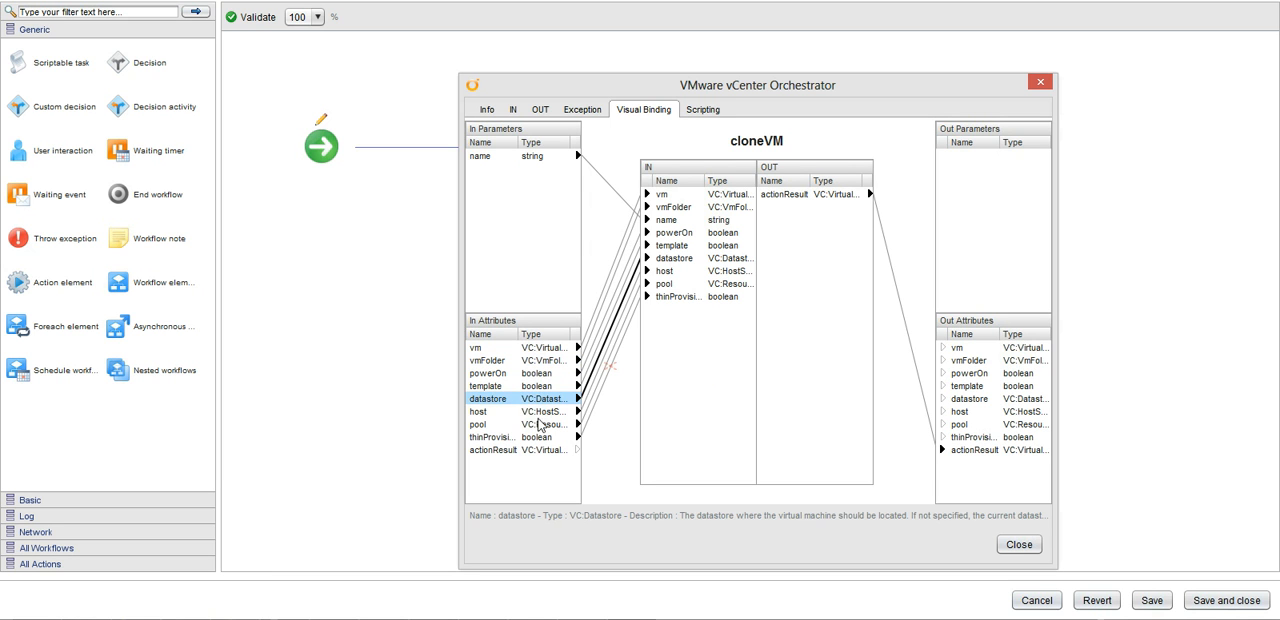
pyautogui.click(533, 414)
pyautogui.click(541, 426)
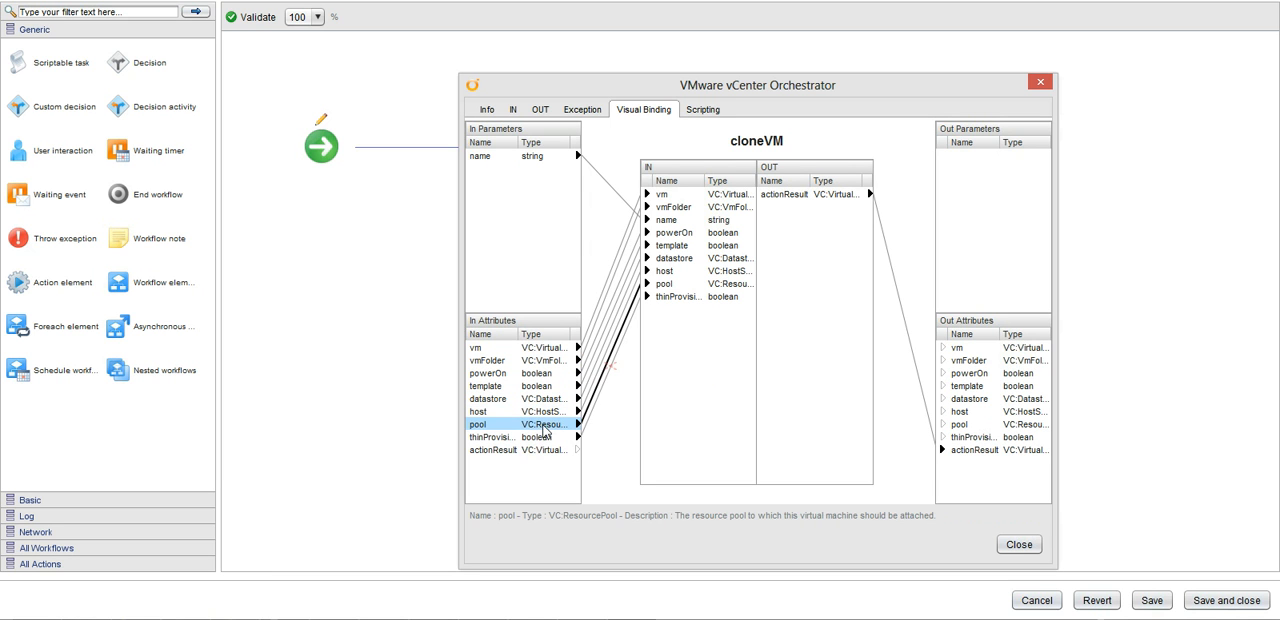
pyautogui.click(541, 439)
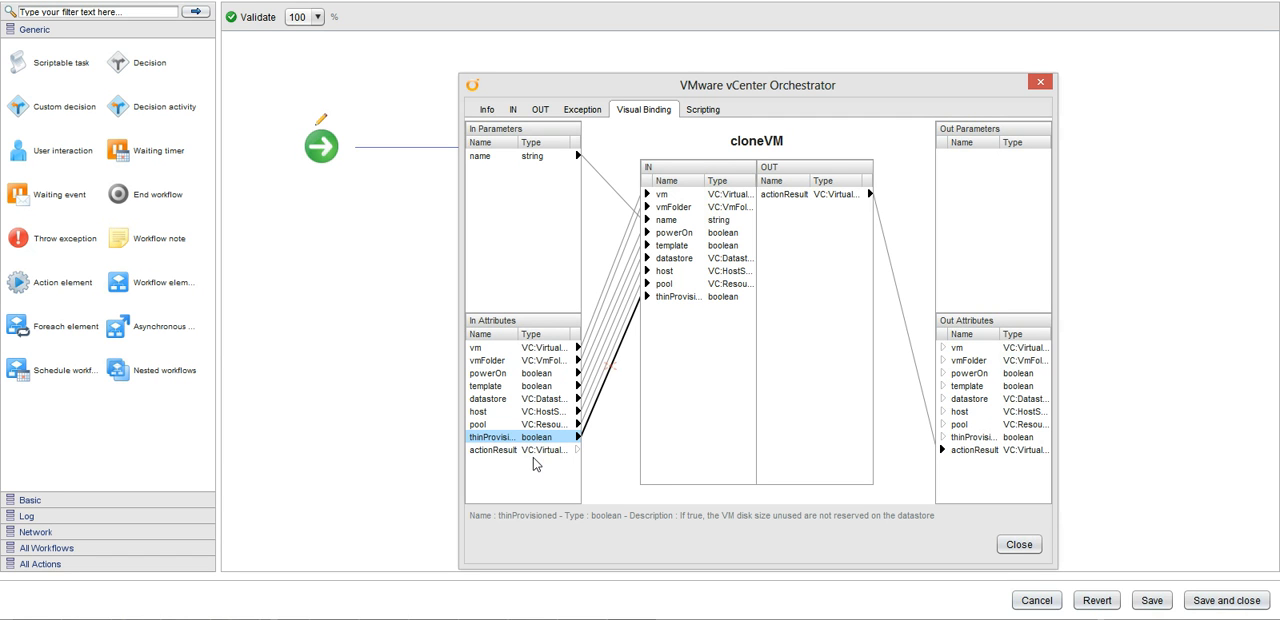
pyautogui.click(530, 156)
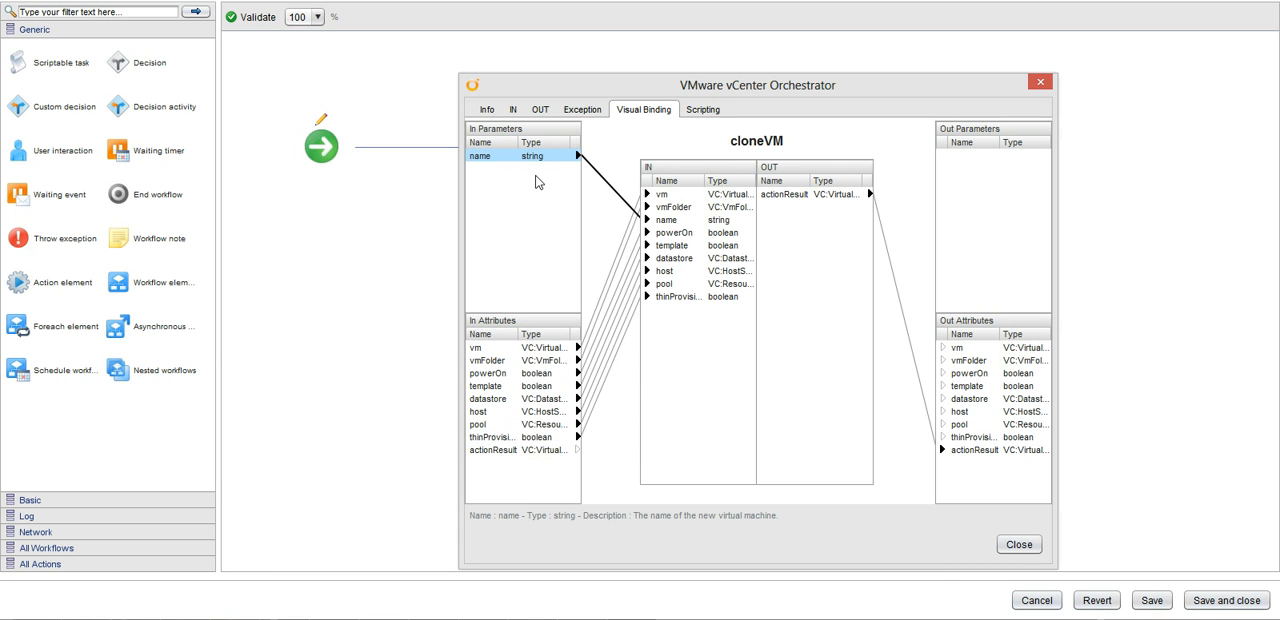
pyautogui.click(1017, 546)
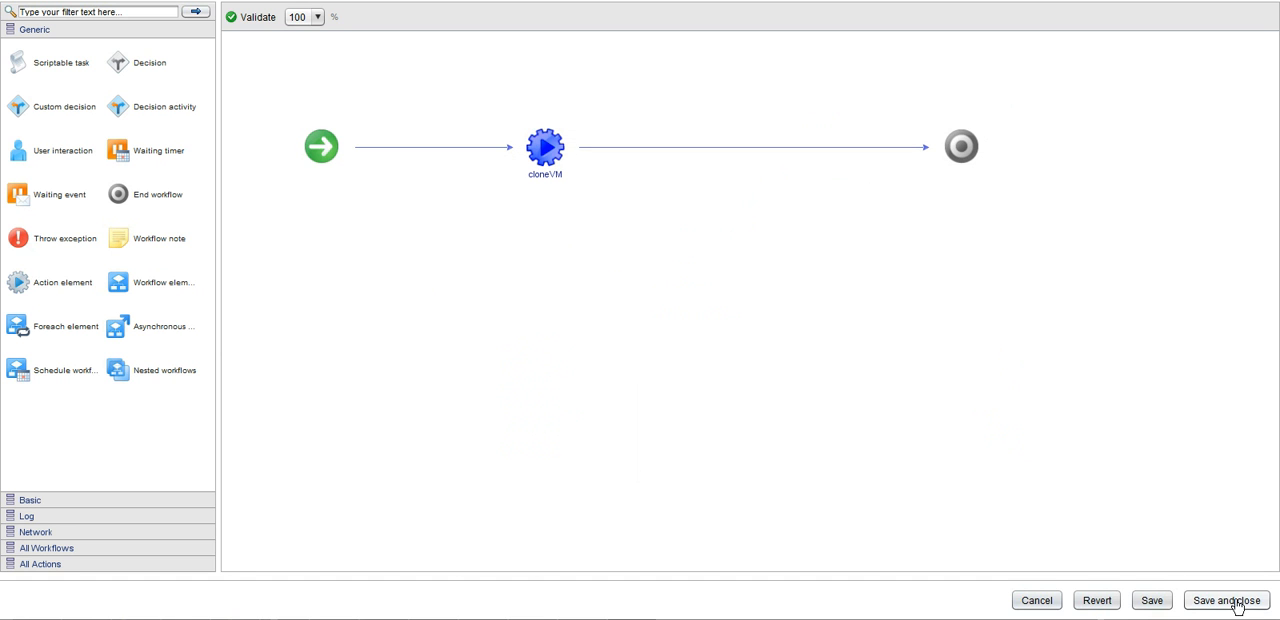
# Validate the windowsClone workflow, save it and close its editor.
pyautogui.click(249, 20)
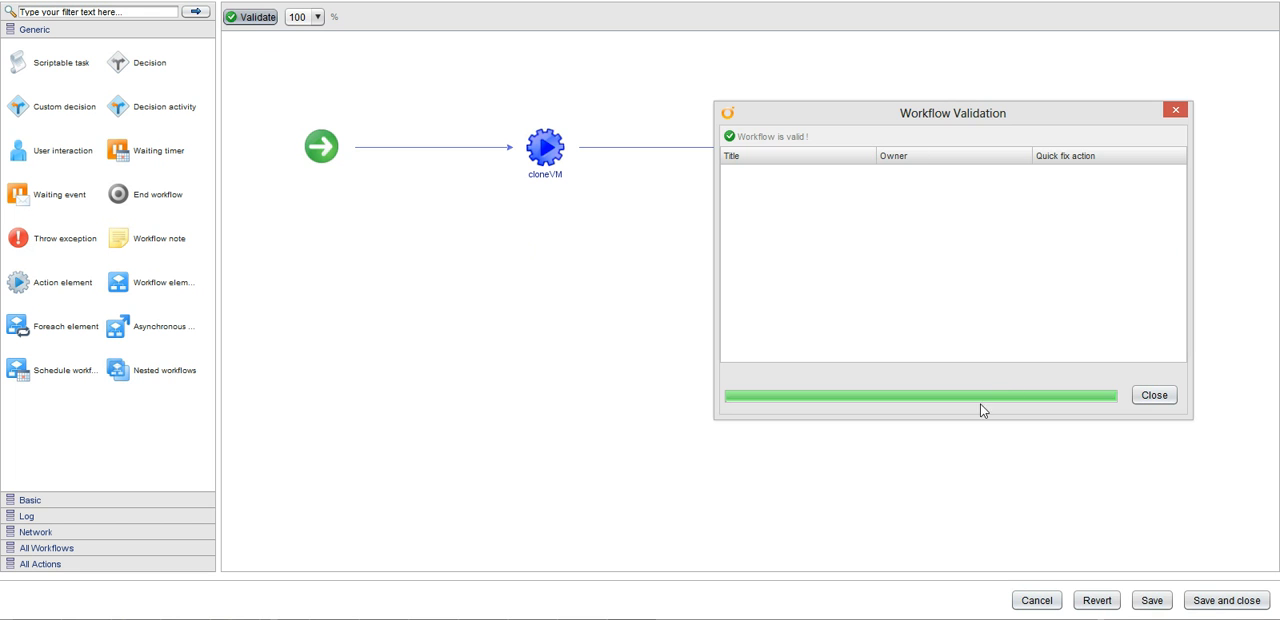
pyautogui.click(1155, 396)
pyautogui.click(1220, 601)
# View the start form of windowsClone and dismiss it without running the workflow.
pyautogui.click(270, 10)
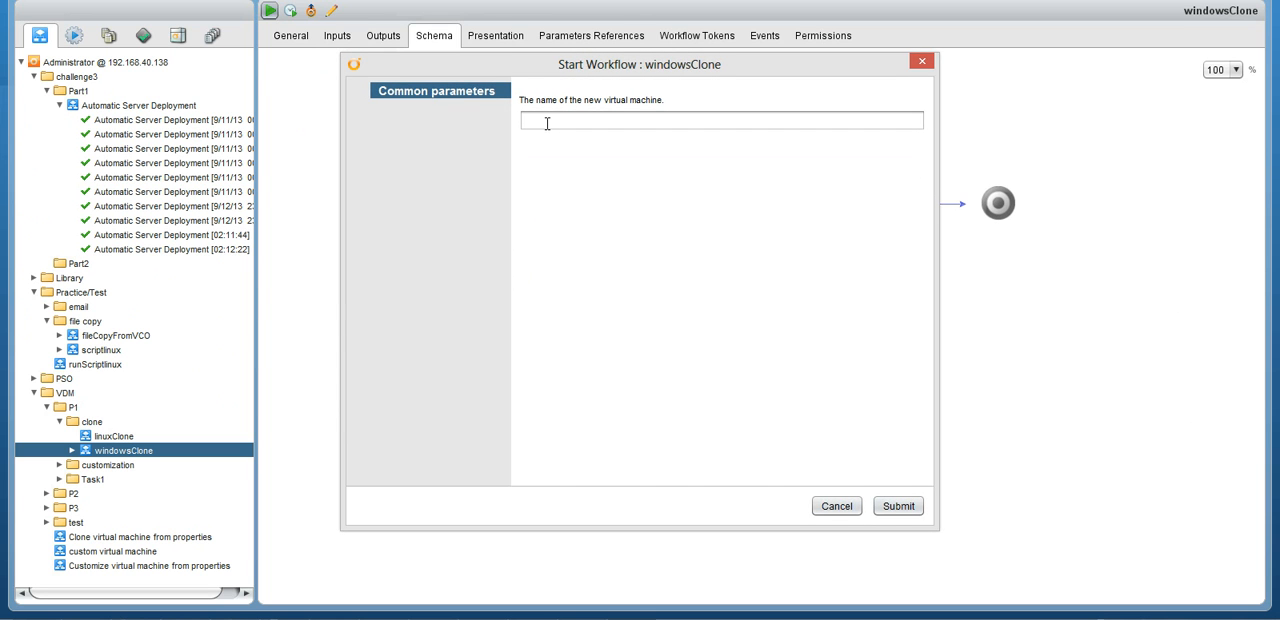
pyautogui.click(837, 506)
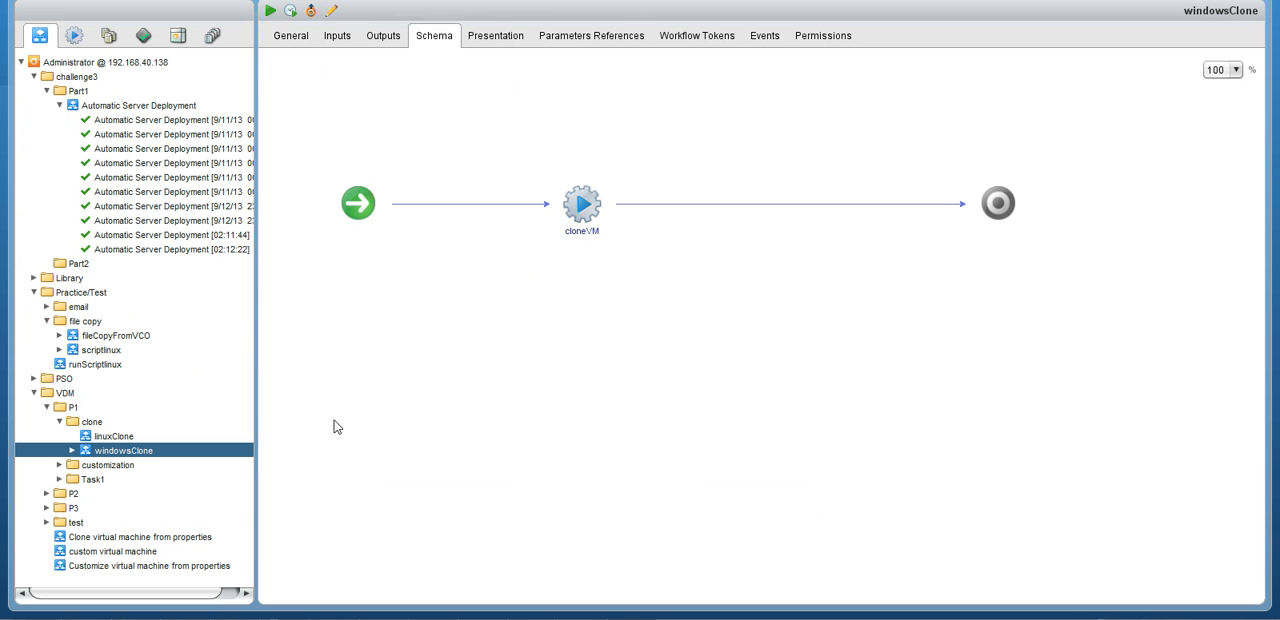
# Inspect the visual binding of linuxClone's cloneVM action in the workflow editor and leave the editor without saving.
pyautogui.click(114, 437)
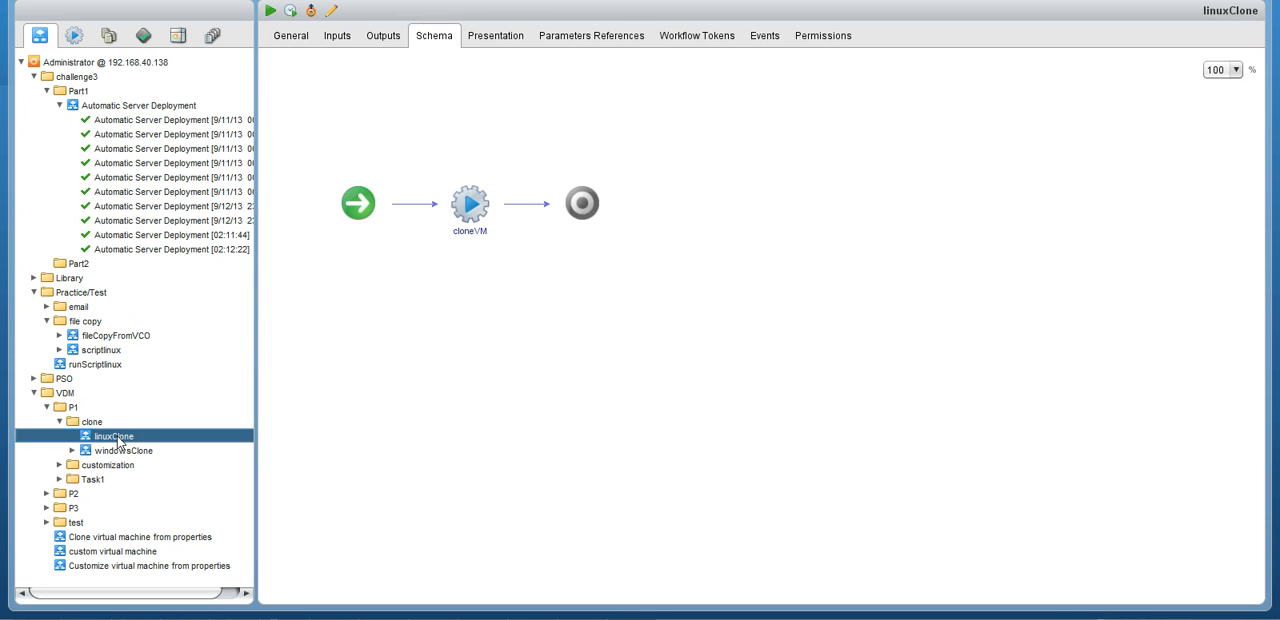
pyautogui.click(336, 15)
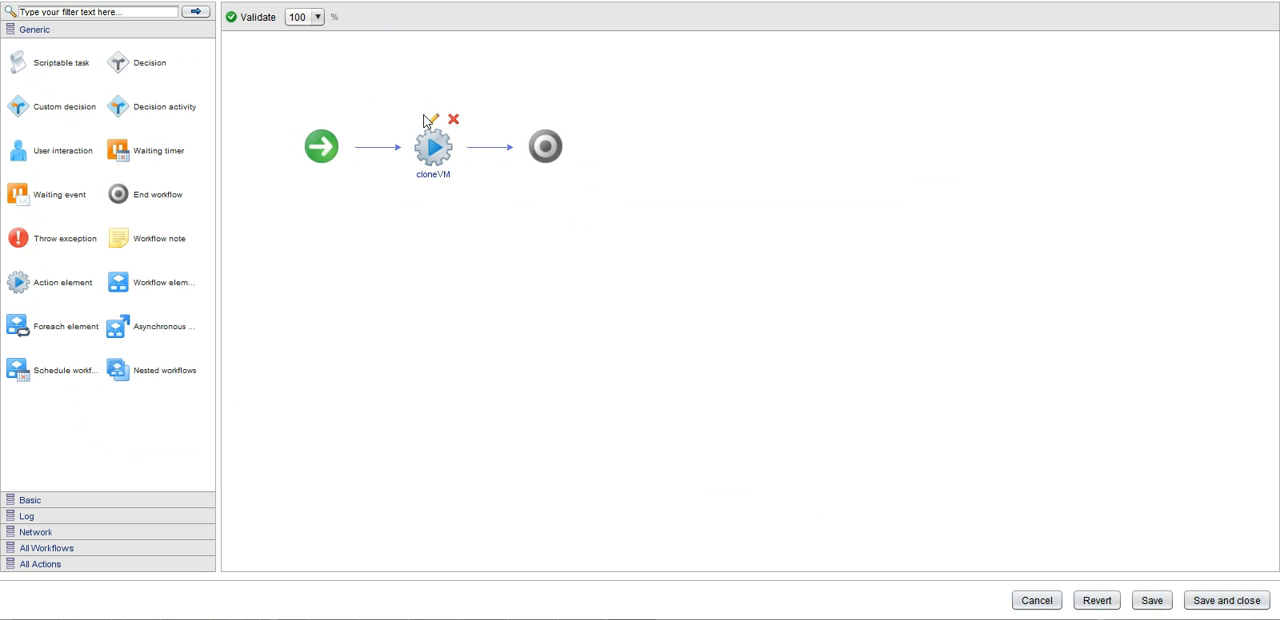
pyautogui.click(434, 121)
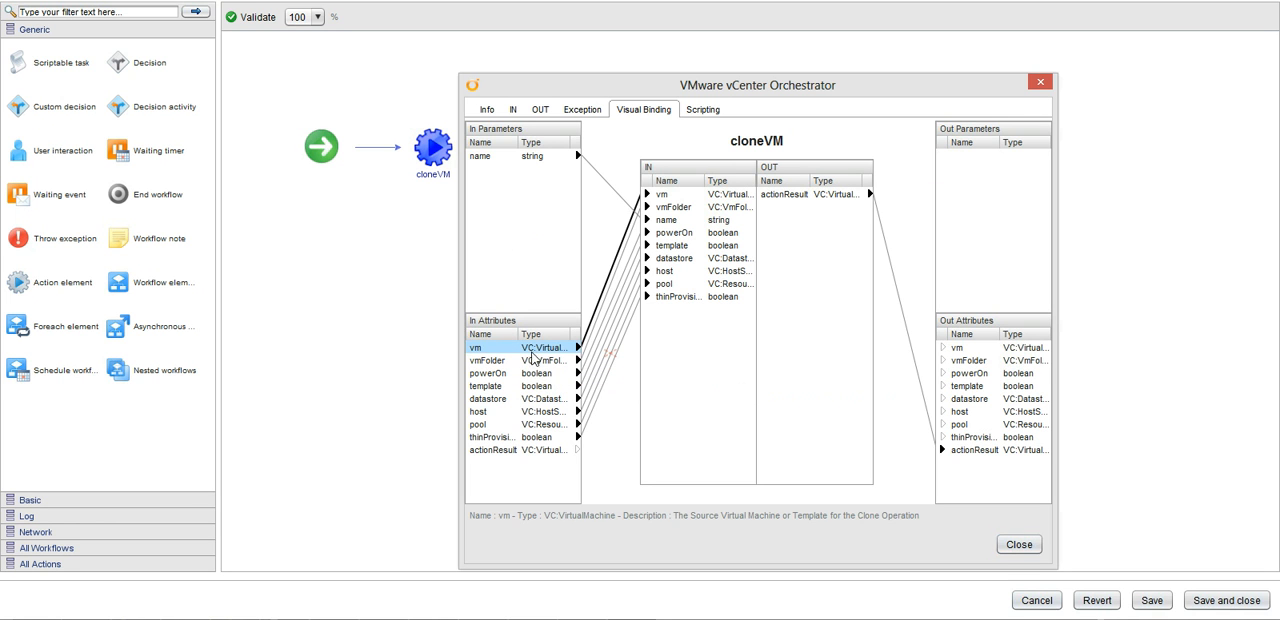
pyautogui.click(1020, 547)
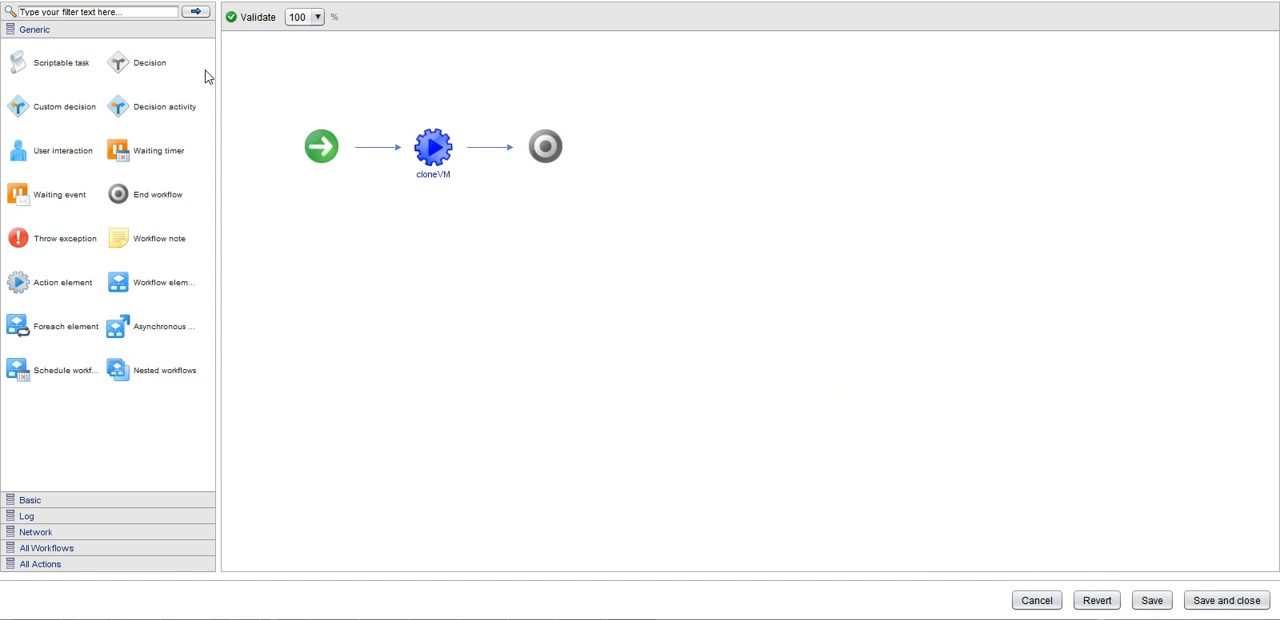
pyautogui.click(223, 585)
pyautogui.click(1046, 602)
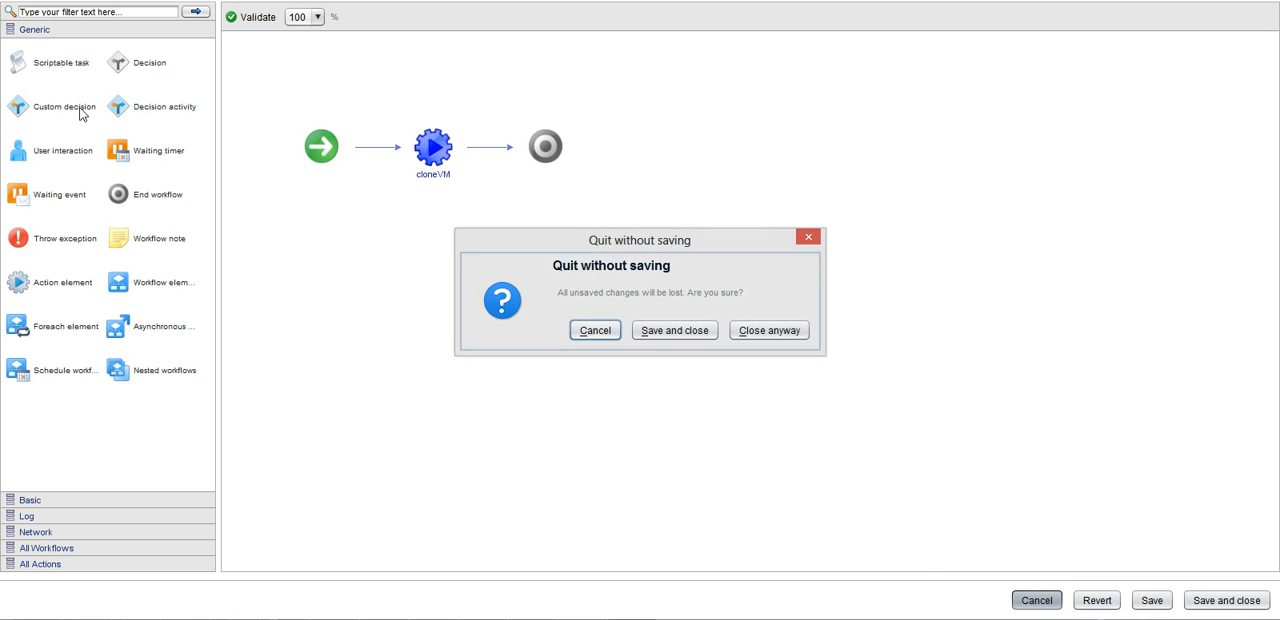
pyautogui.click(766, 332)
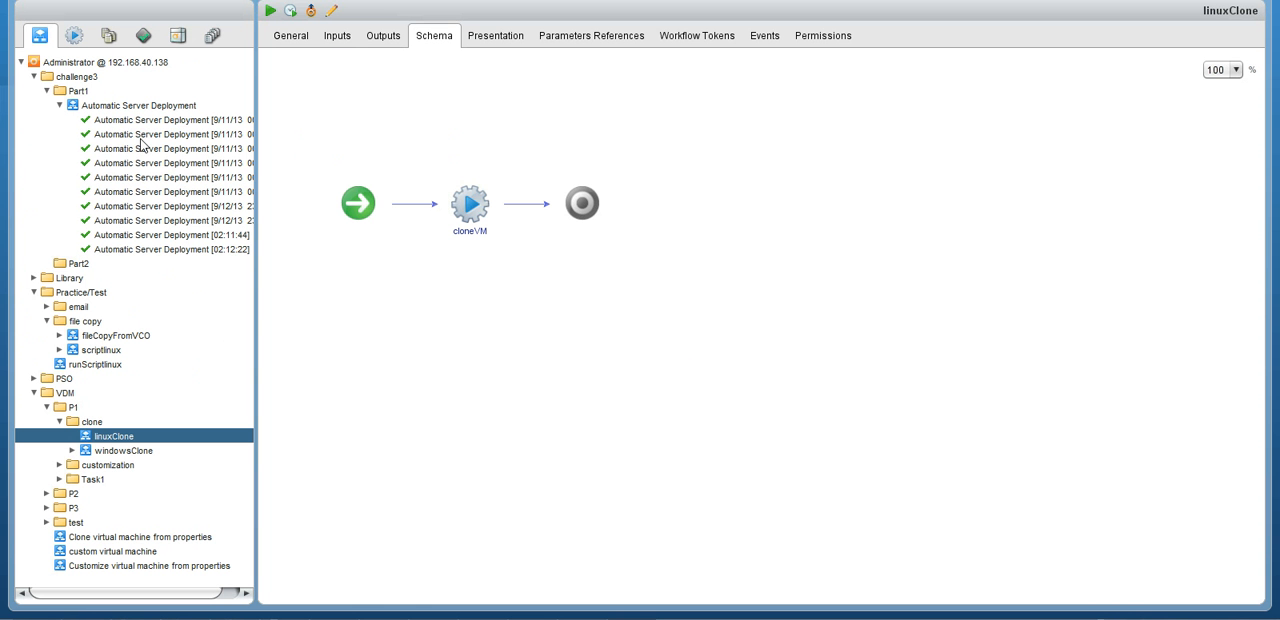
# Open Automatic Server Deployment for editing and inspect the chooseGuest binding of its Scriptable task.
pyautogui.click(126, 107)
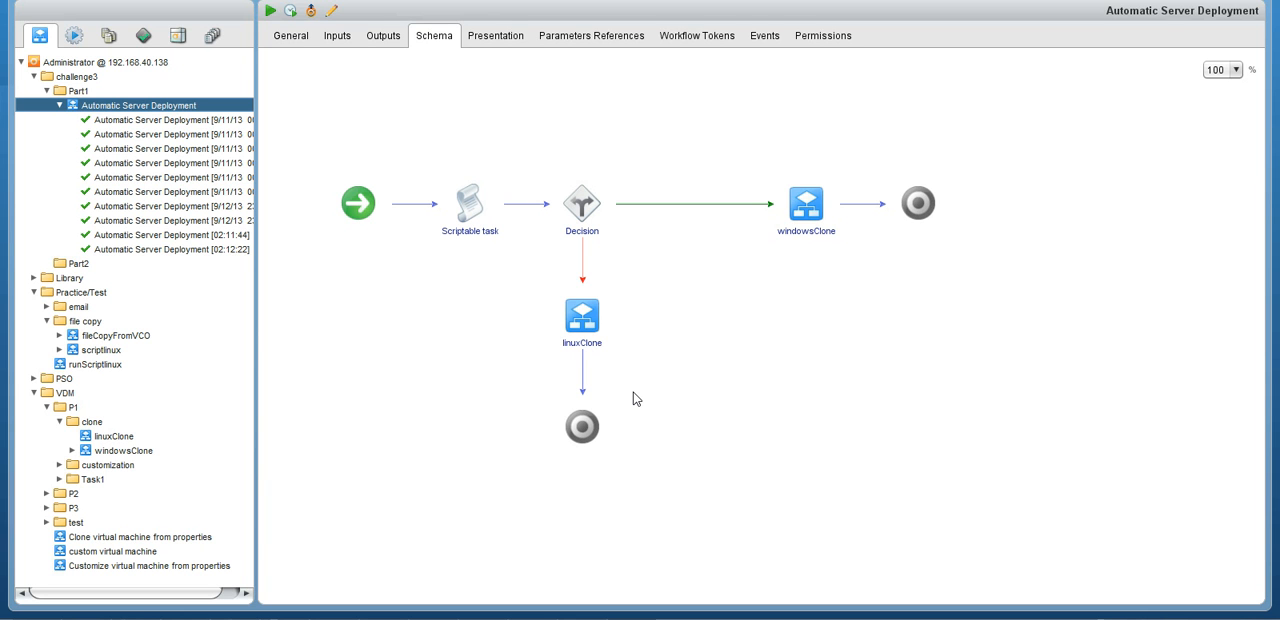
pyautogui.moveTo(485, 208)
pyautogui.click(331, 10)
pyautogui.click(432, 120)
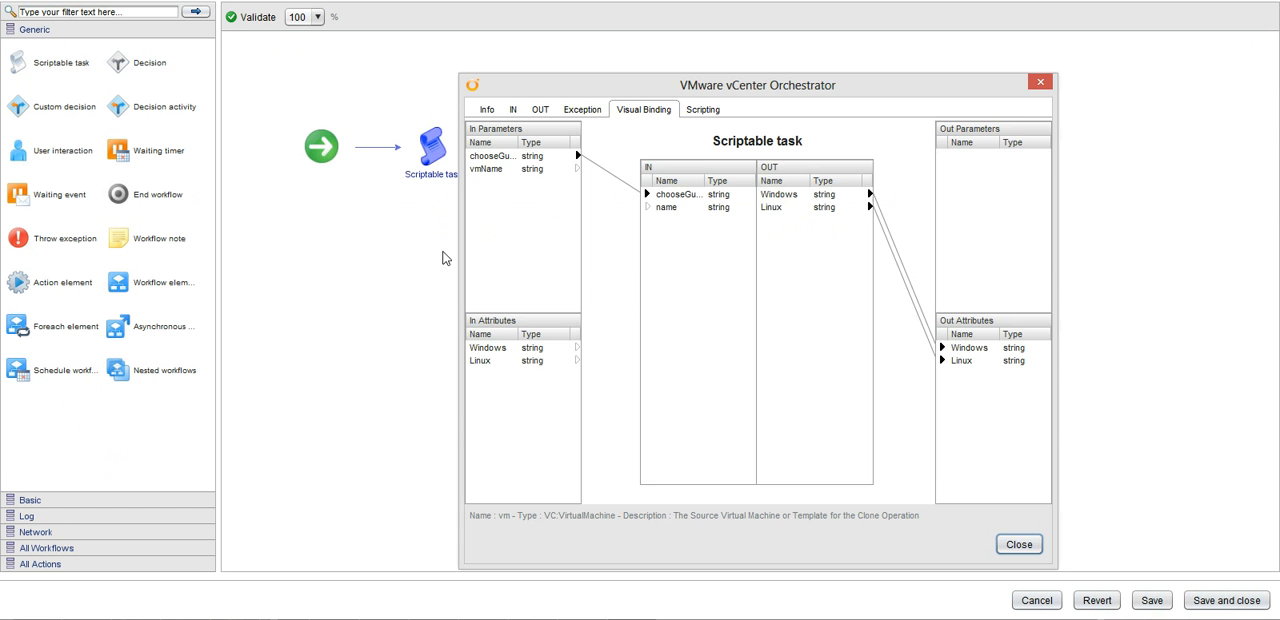
pyautogui.click(502, 158)
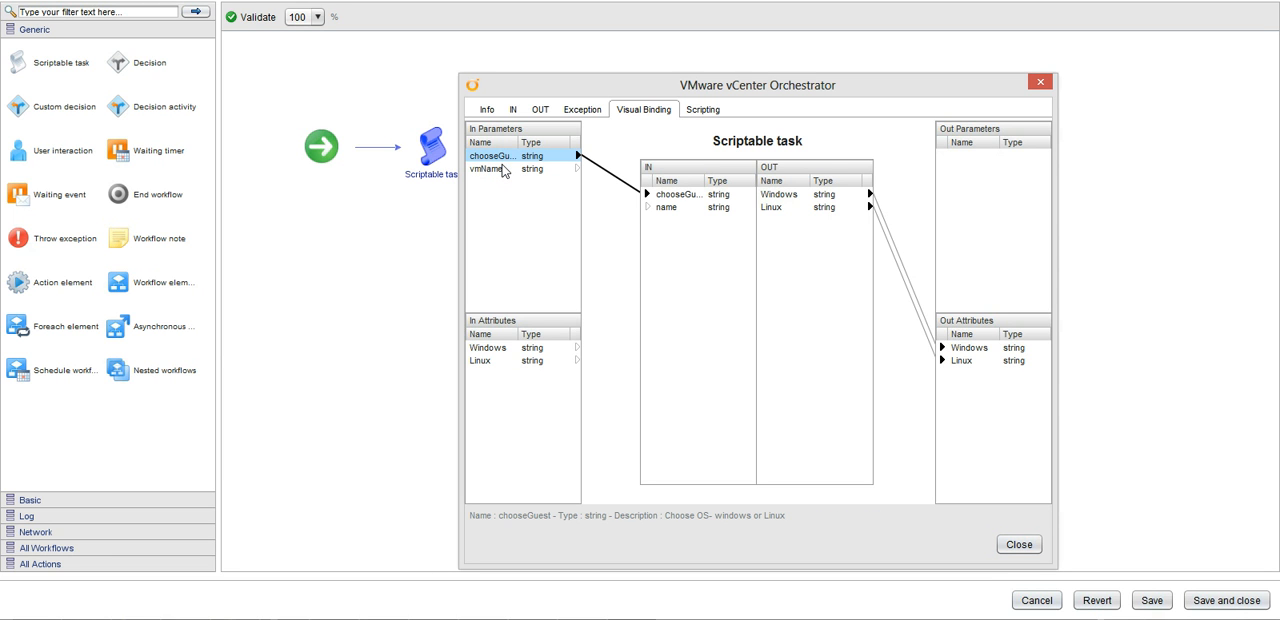
pyautogui.click(1030, 549)
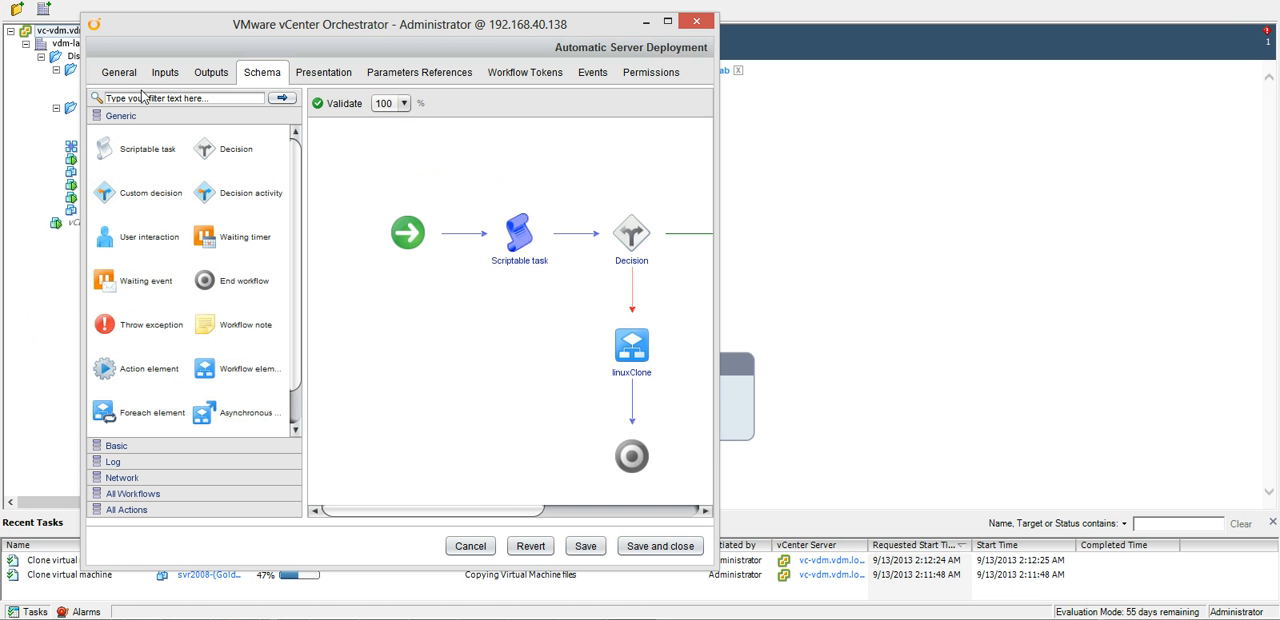
# Examine the chooseGuest input parameter of Automatic Server Deployment and the actions available for it, without renaming it.
pyautogui.click(165, 72)
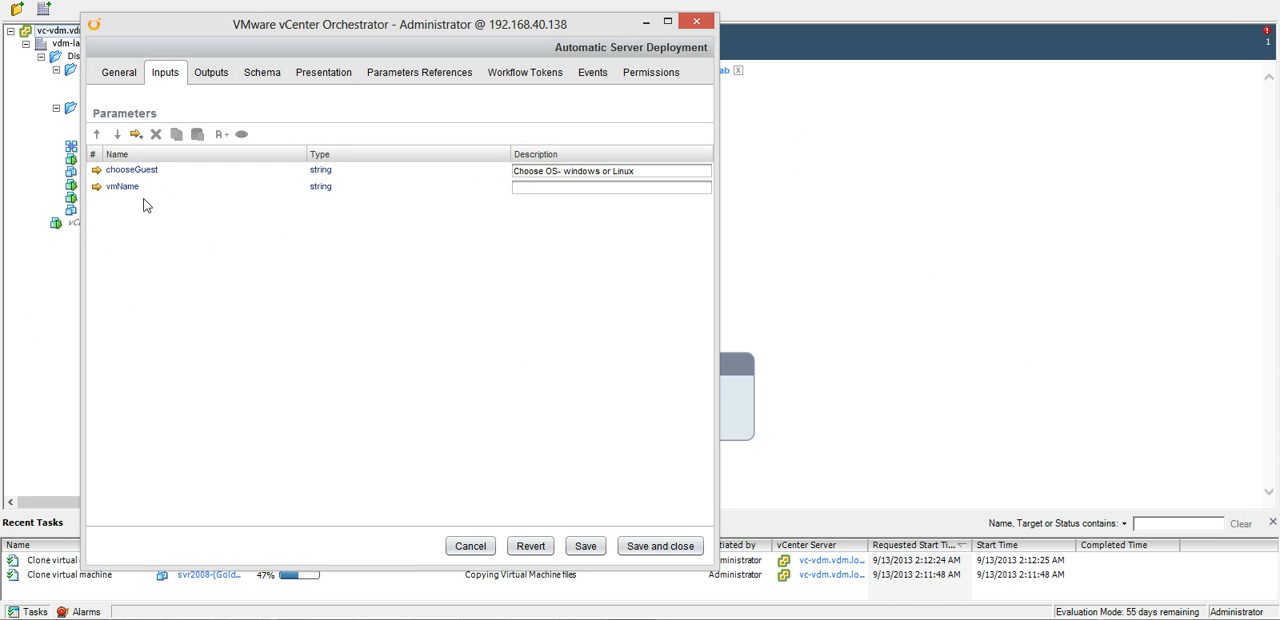
pyautogui.doubleClick(131, 172)
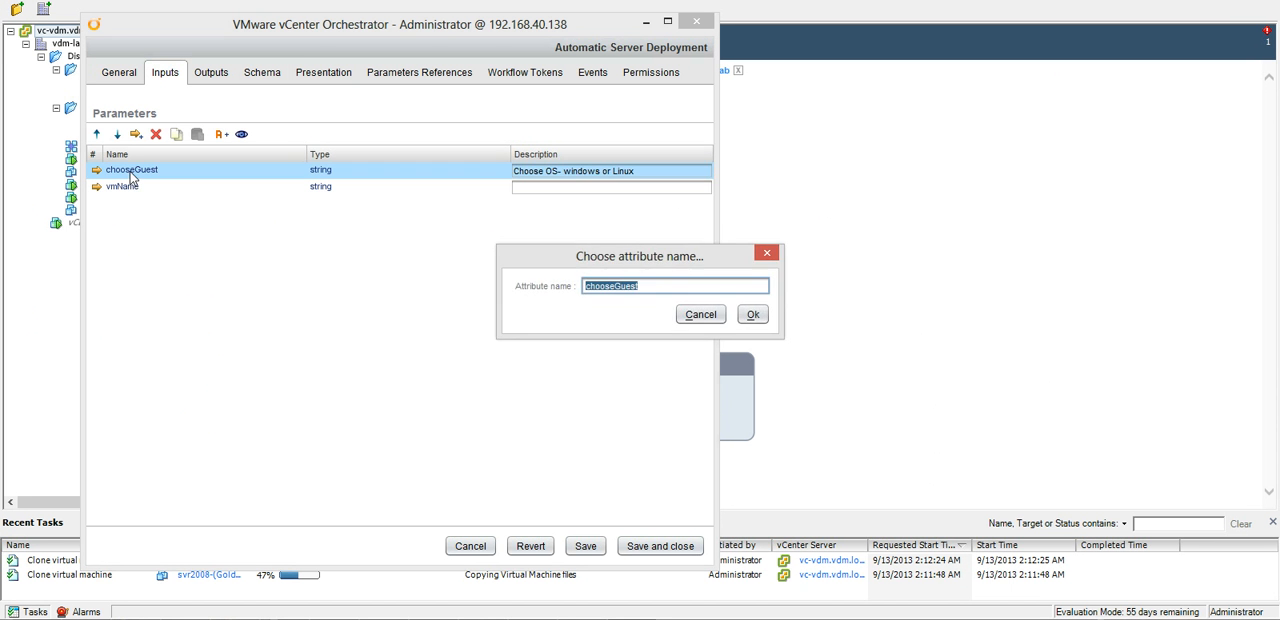
pyautogui.click(703, 318)
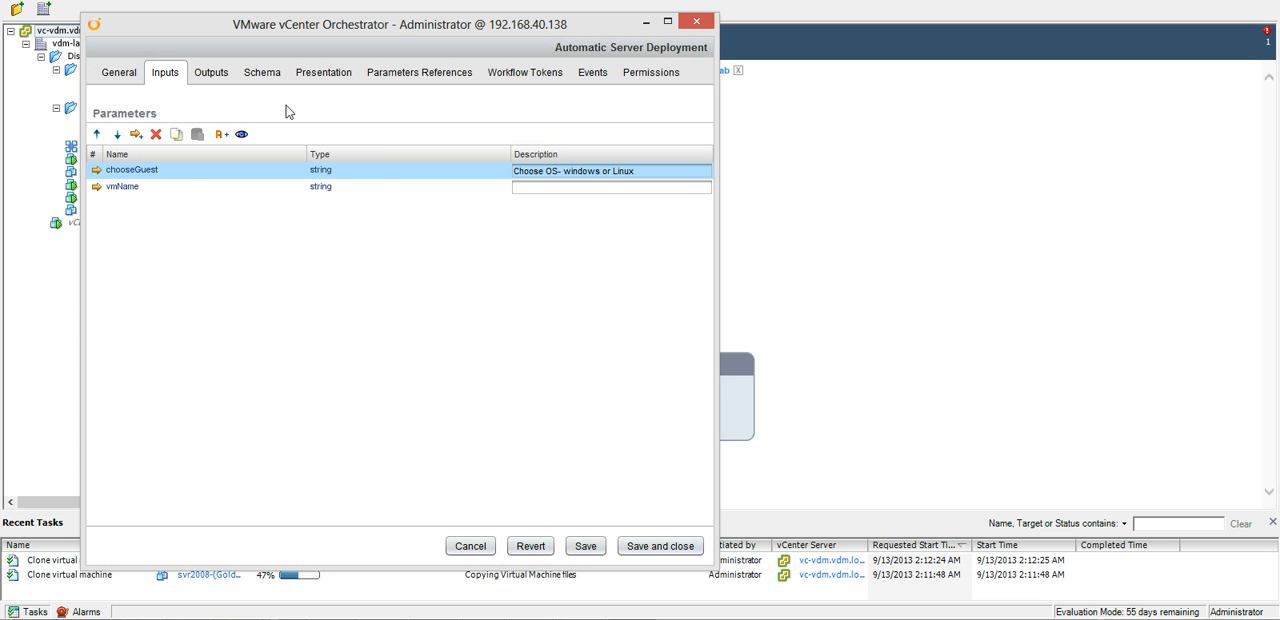
pyautogui.rightClick(203, 175)
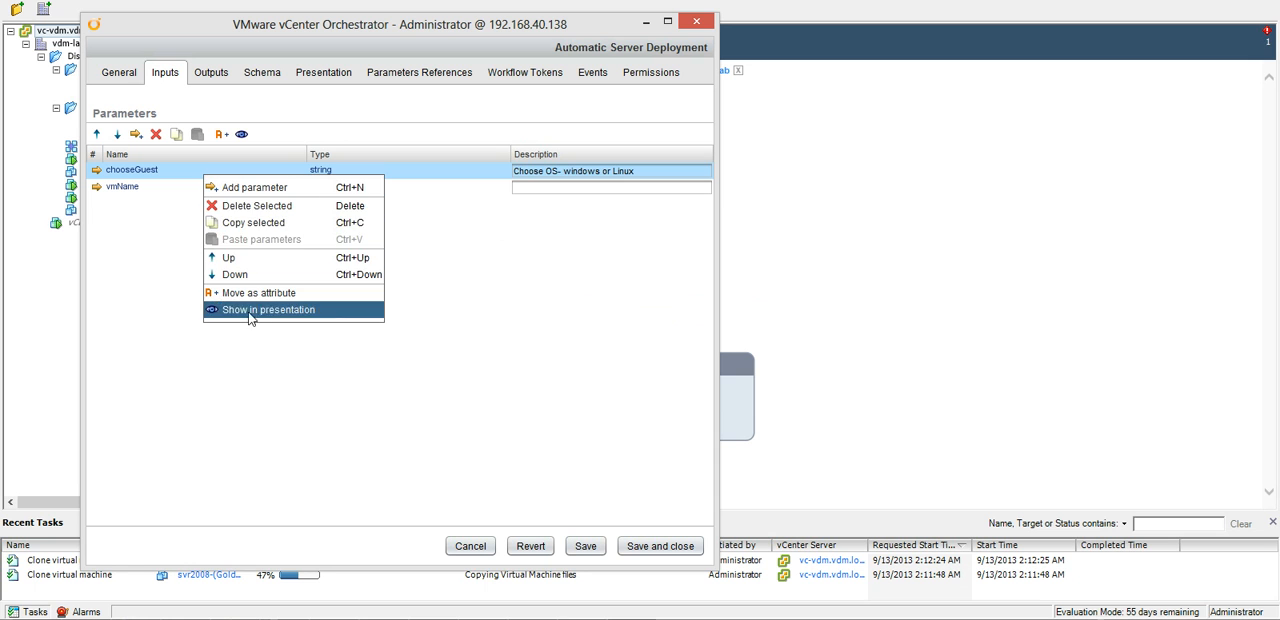
# Display the presentation settings of the chooseGuest parameter in Automatic Server Deployment.
pyautogui.click(330, 74)
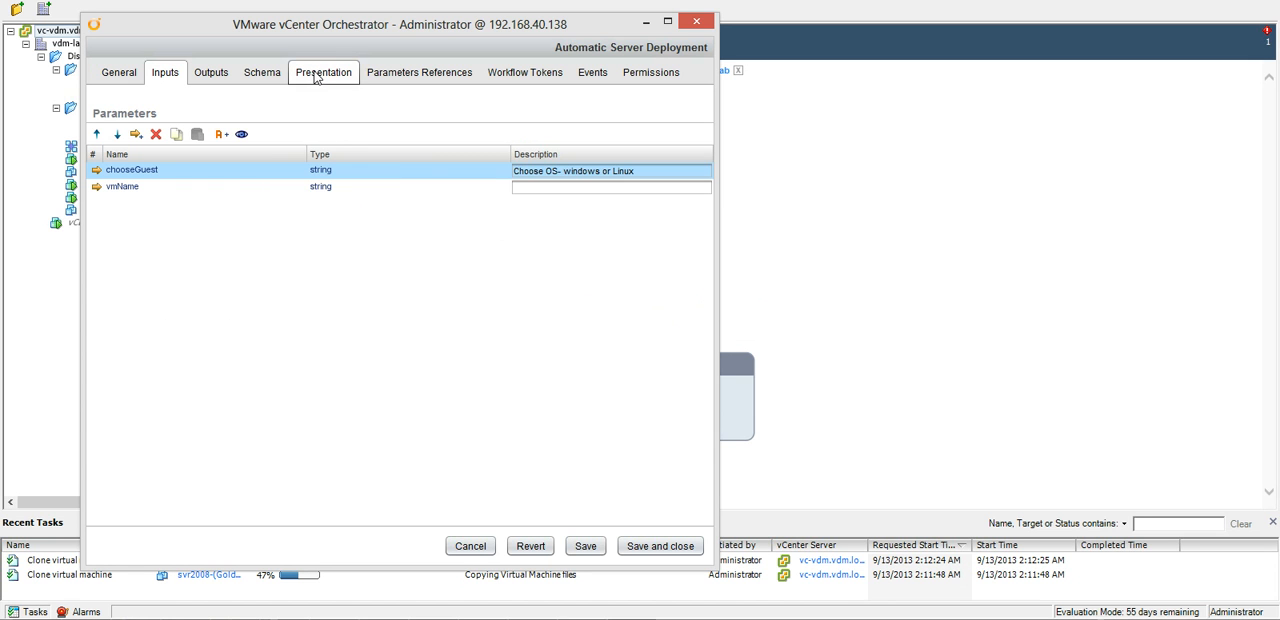
pyautogui.click(316, 78)
pyautogui.click(145, 151)
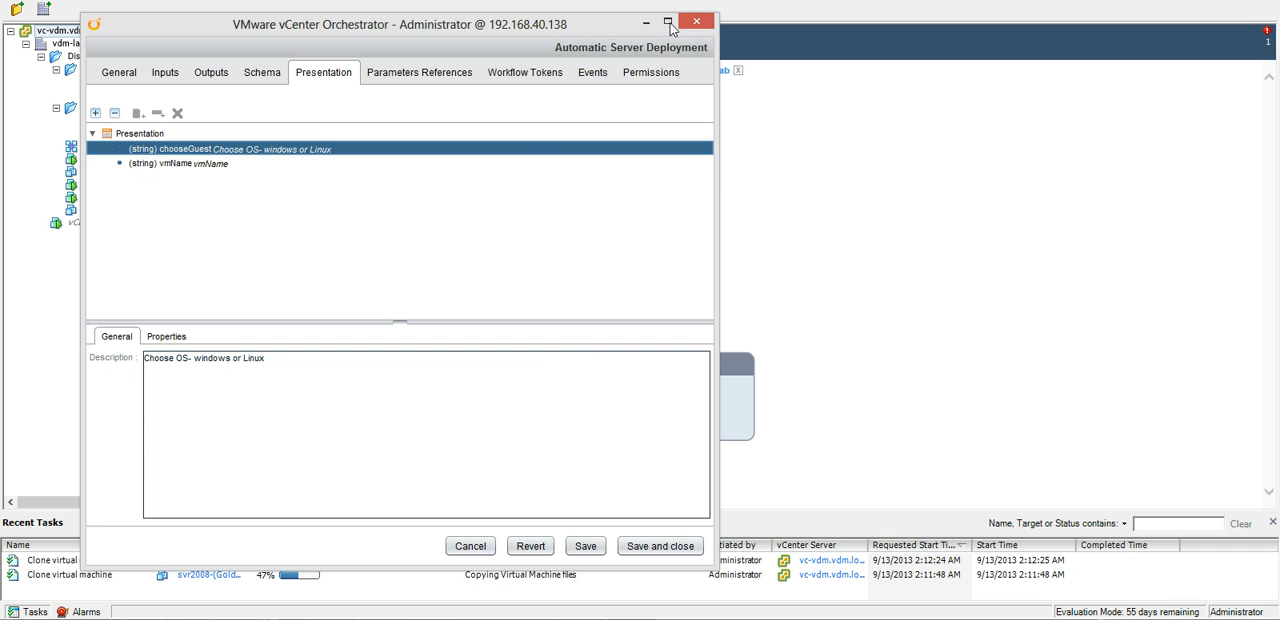
# Display the properties of the chooseGuest presentation parameter, and quit the client when its server connection drops.
pyautogui.click(668, 21)
pyautogui.click(79, 252)
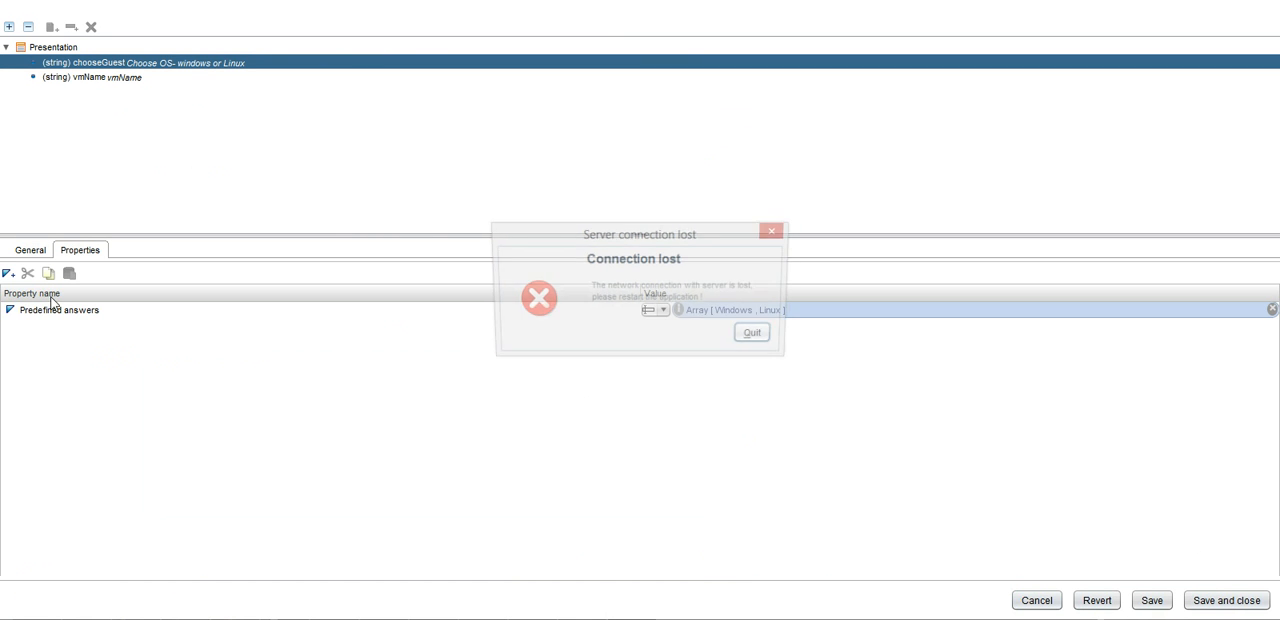
pyautogui.click(756, 337)
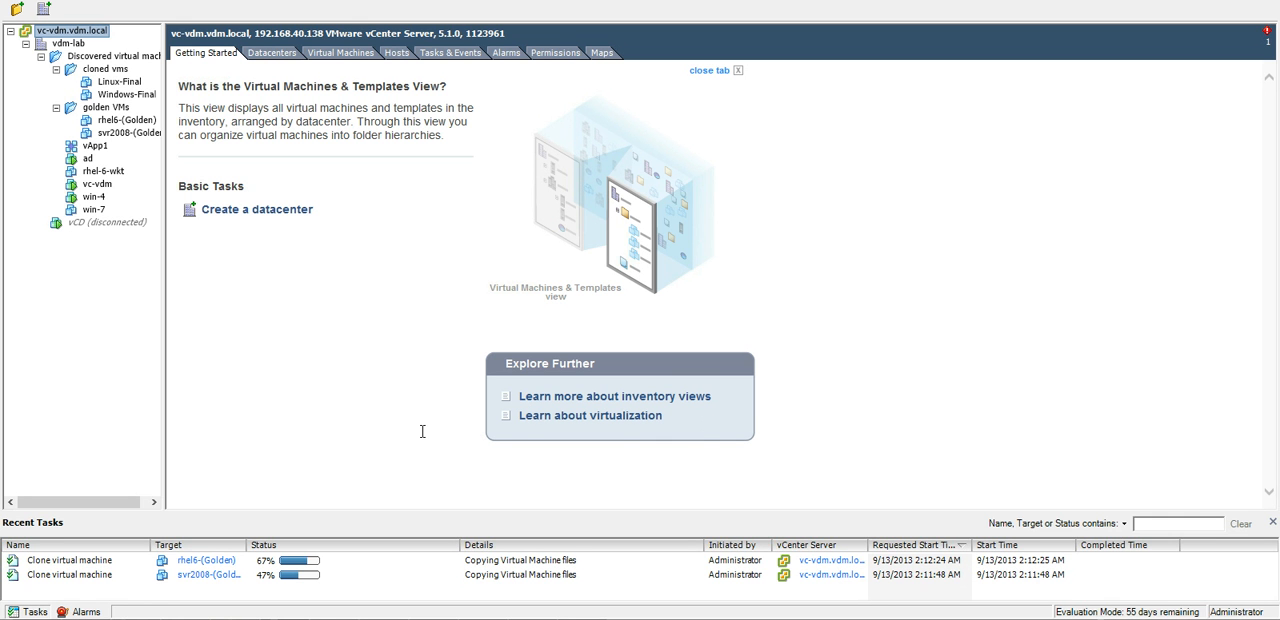
# Relaunch the vCenter Orchestrator client and log in to host 192.168.40.138, entering the account password.
pyautogui.press('super')
pyautogui.hscroll(5, 640, 330)
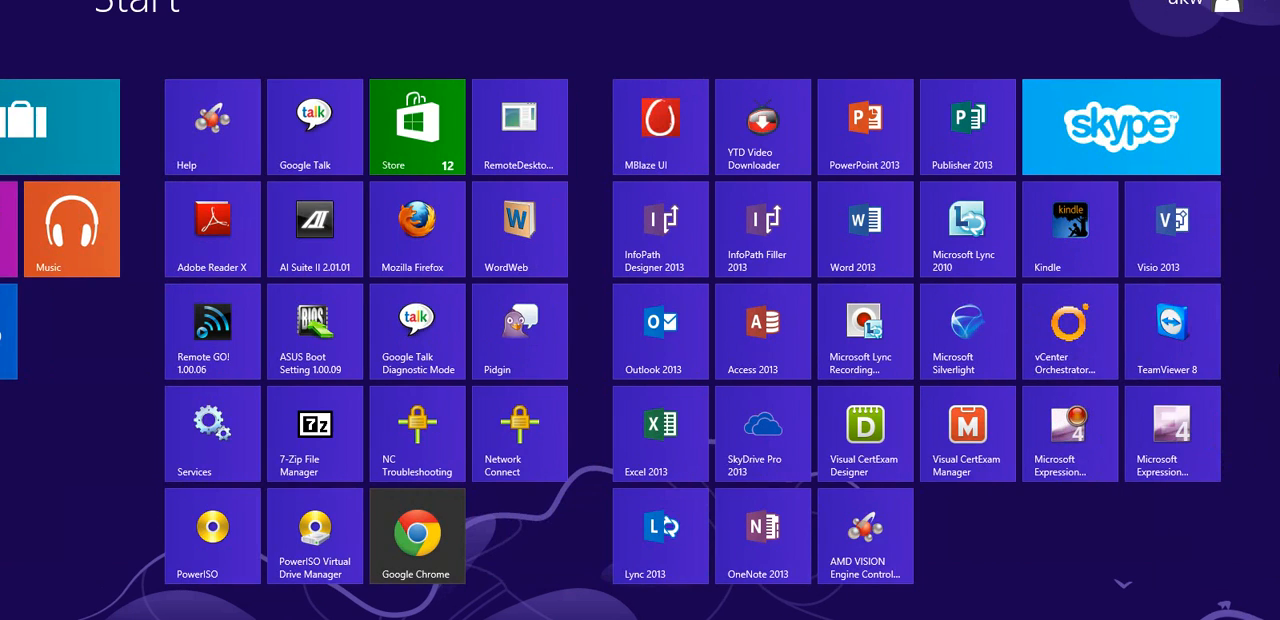
pyautogui.click(1069, 332)
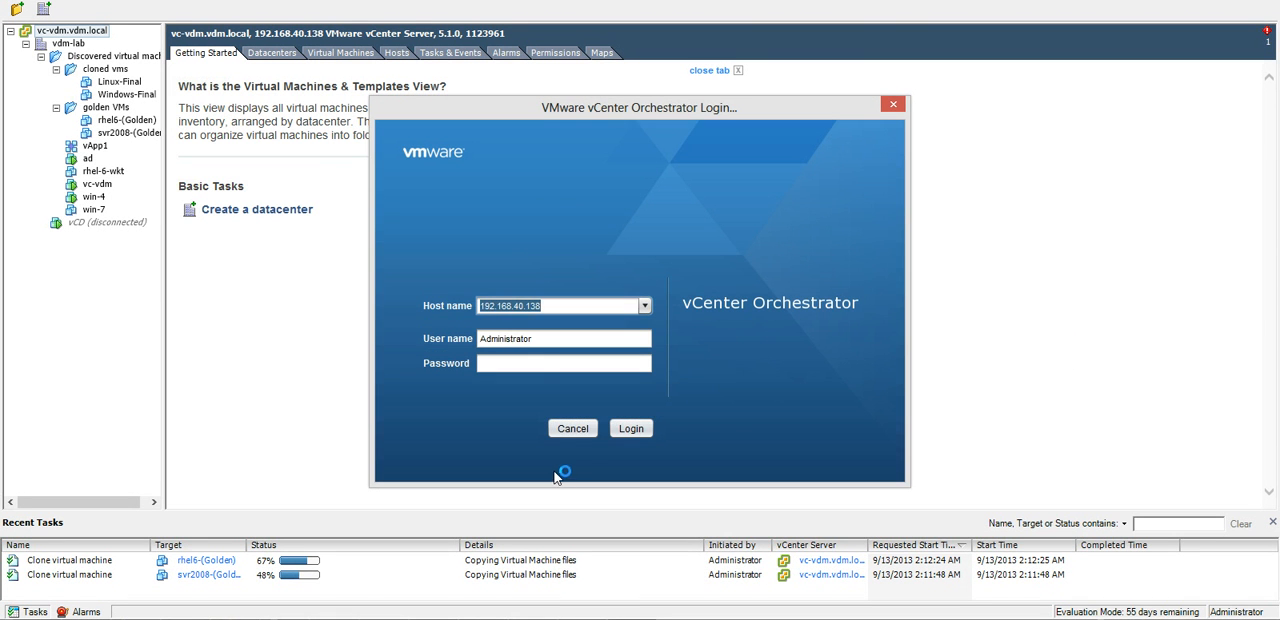
pyautogui.click(538, 365)
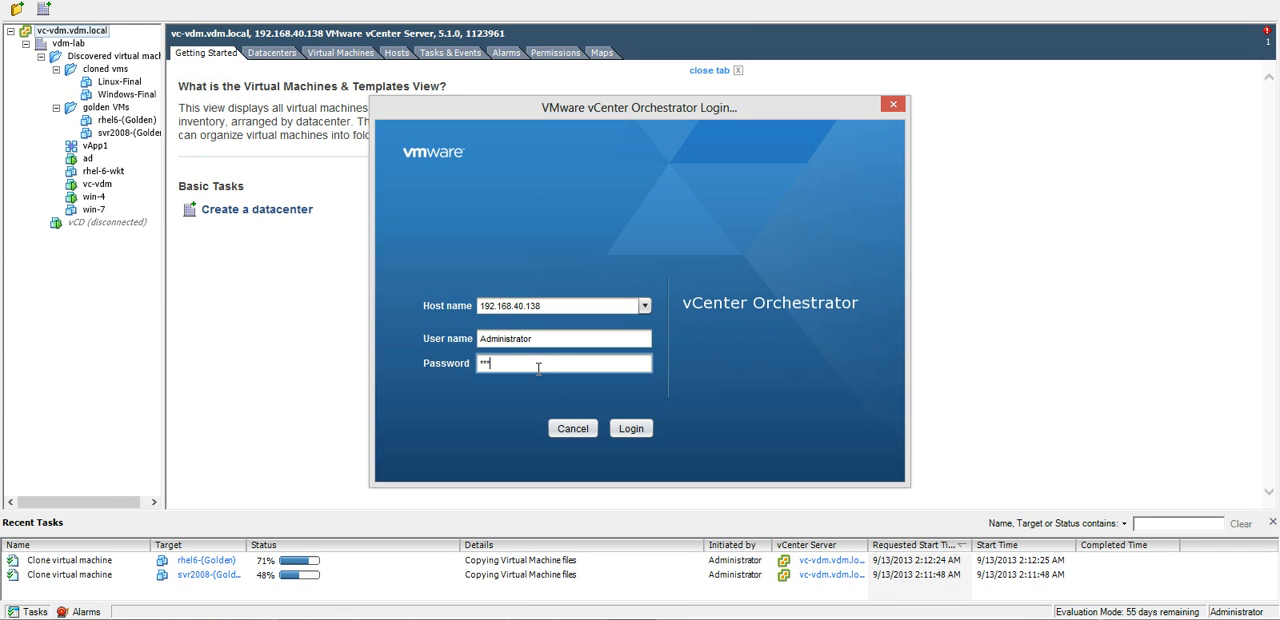
pyautogui.press('Return')
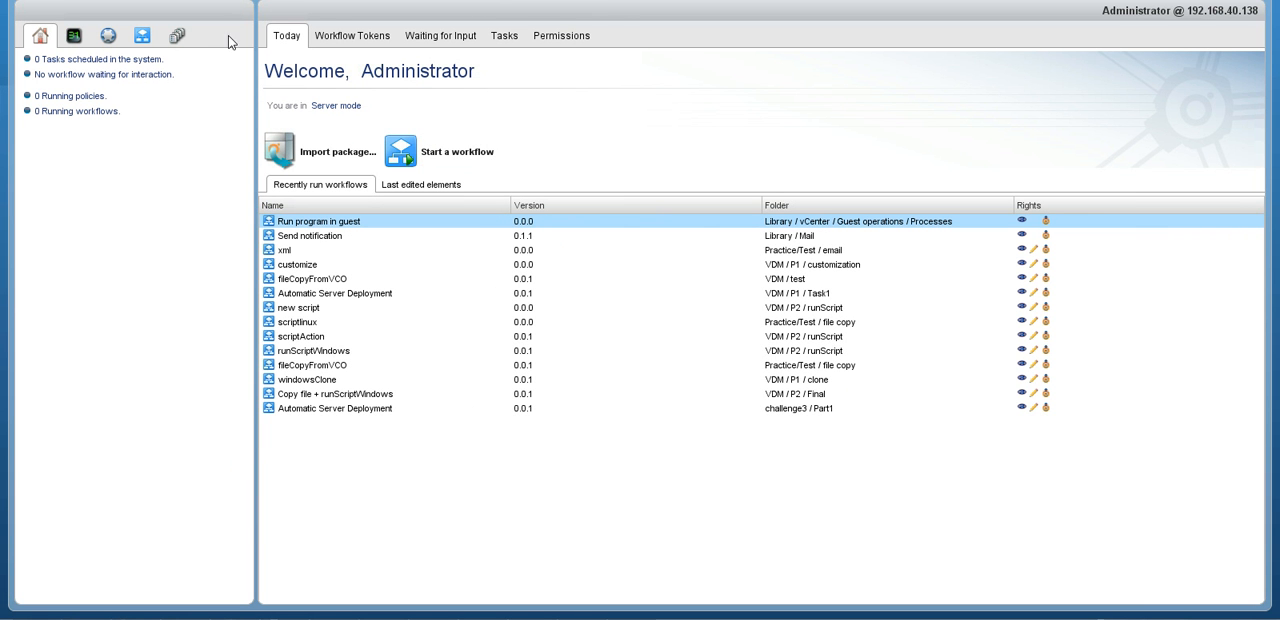
# Switch the client to Design mode and select the Automatic Server Deployment workflow in challenge3 / Part1.
pyautogui.click(272, 8)
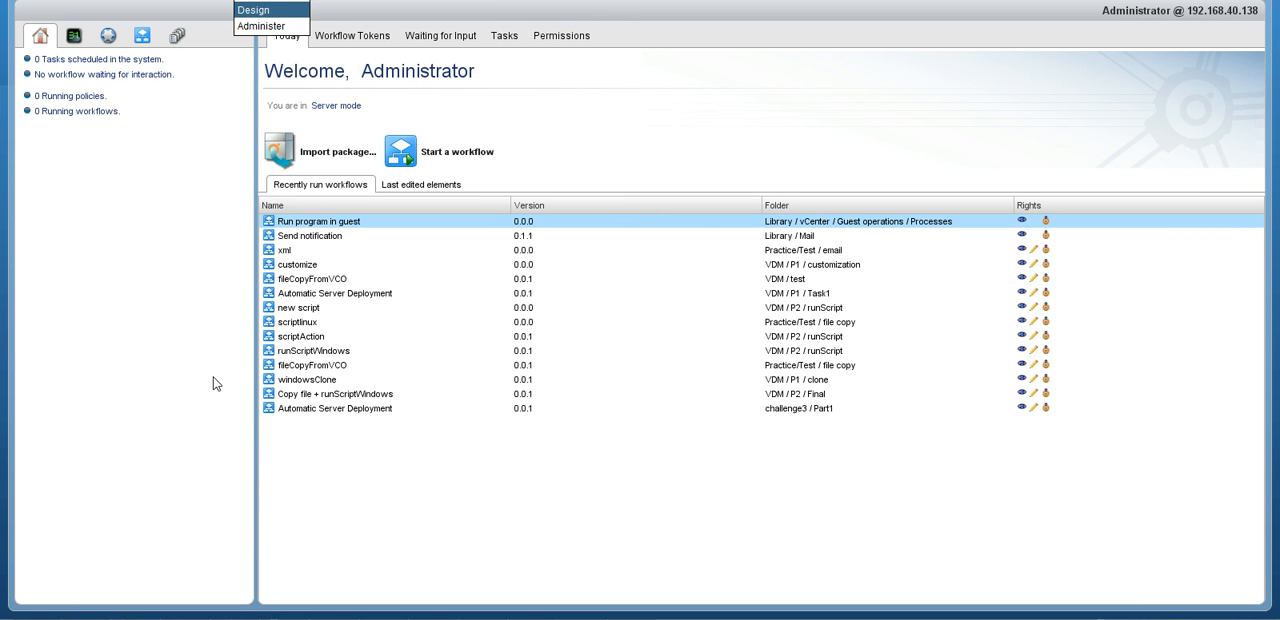
pyautogui.press('Return')
pyautogui.click(21, 62)
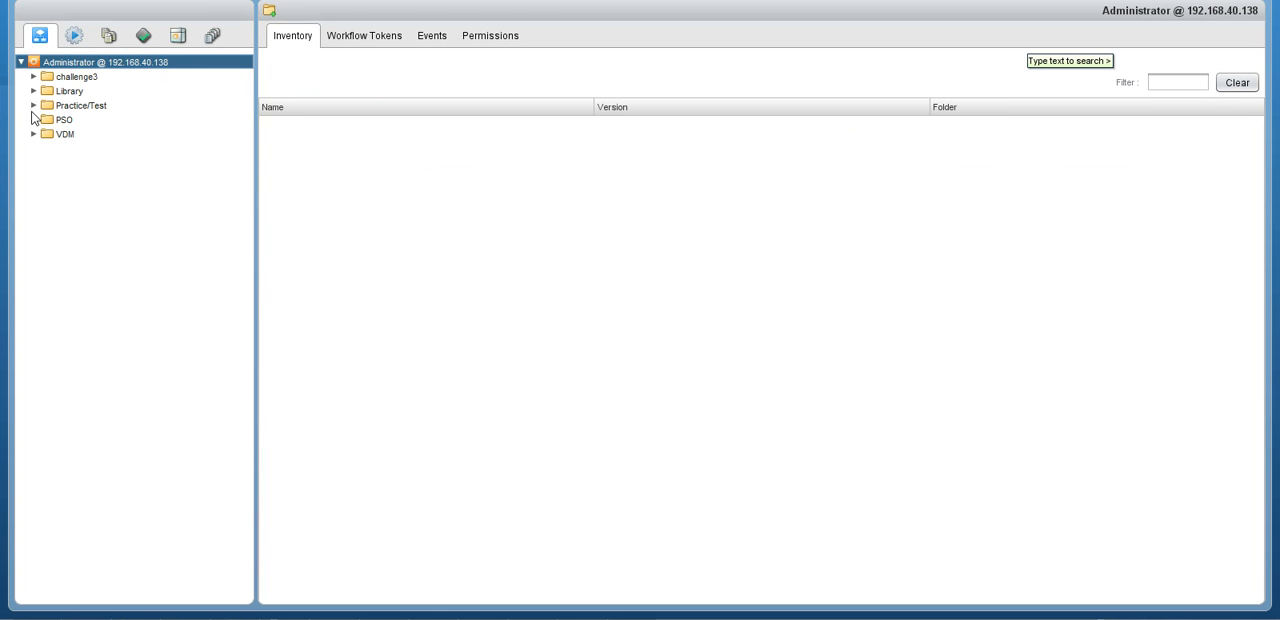
pyautogui.click(34, 76)
pyautogui.click(46, 90)
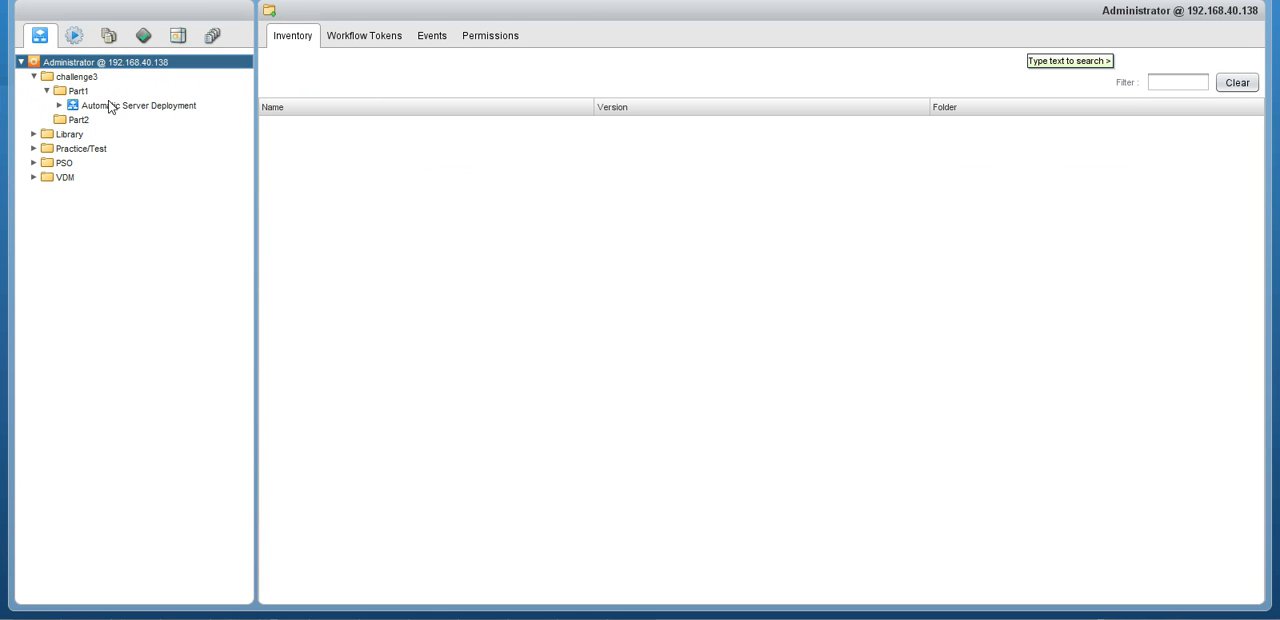
pyautogui.click(165, 106)
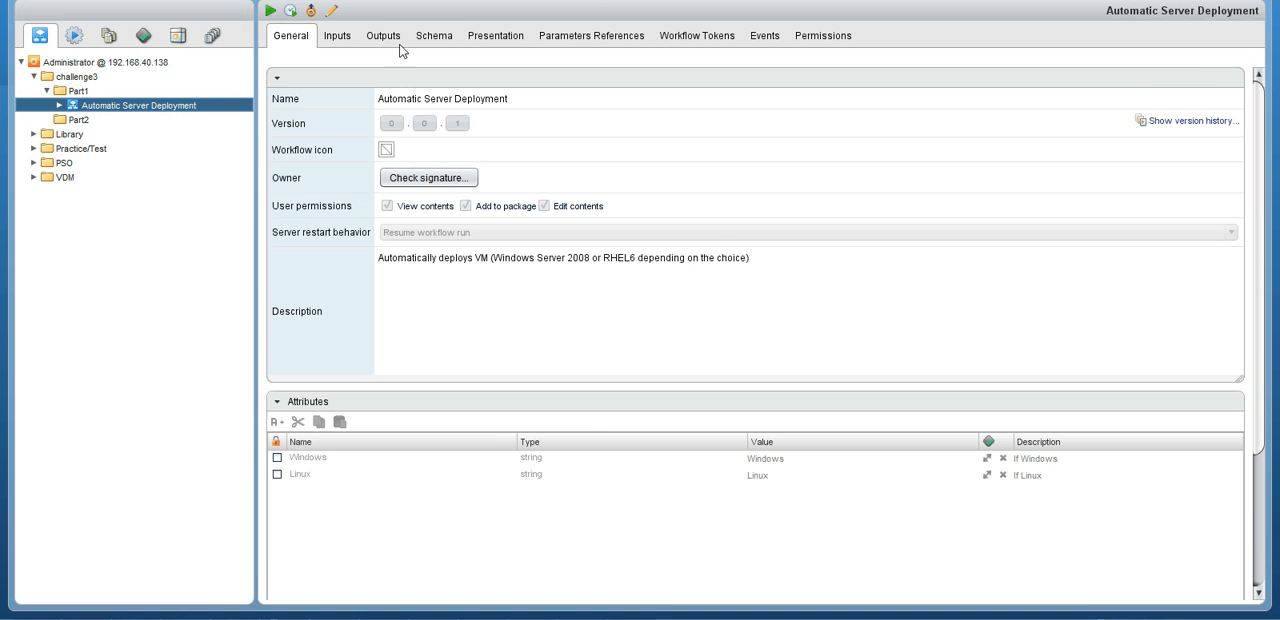
# Open the Automatic Server Deployment schema for editing and view the Scriptable task's general information.
pyautogui.click(437, 38)
pyautogui.click(490, 180)
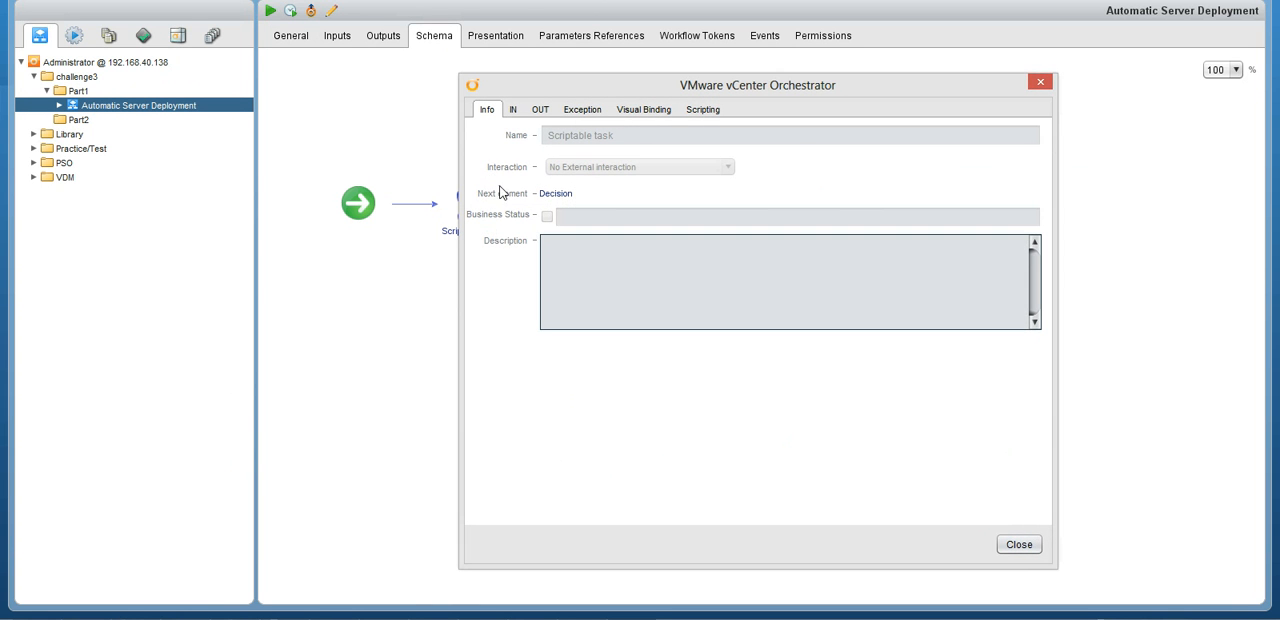
pyautogui.click(1040, 82)
pyautogui.click(332, 12)
pyautogui.click(433, 121)
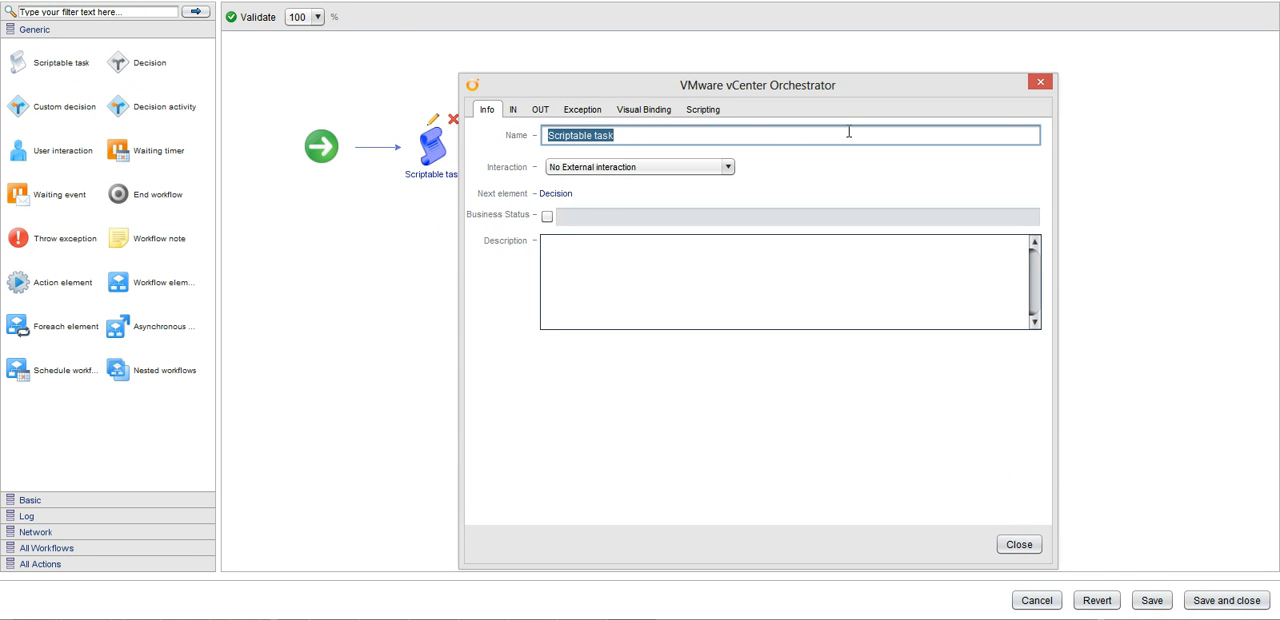
pyautogui.click(1041, 83)
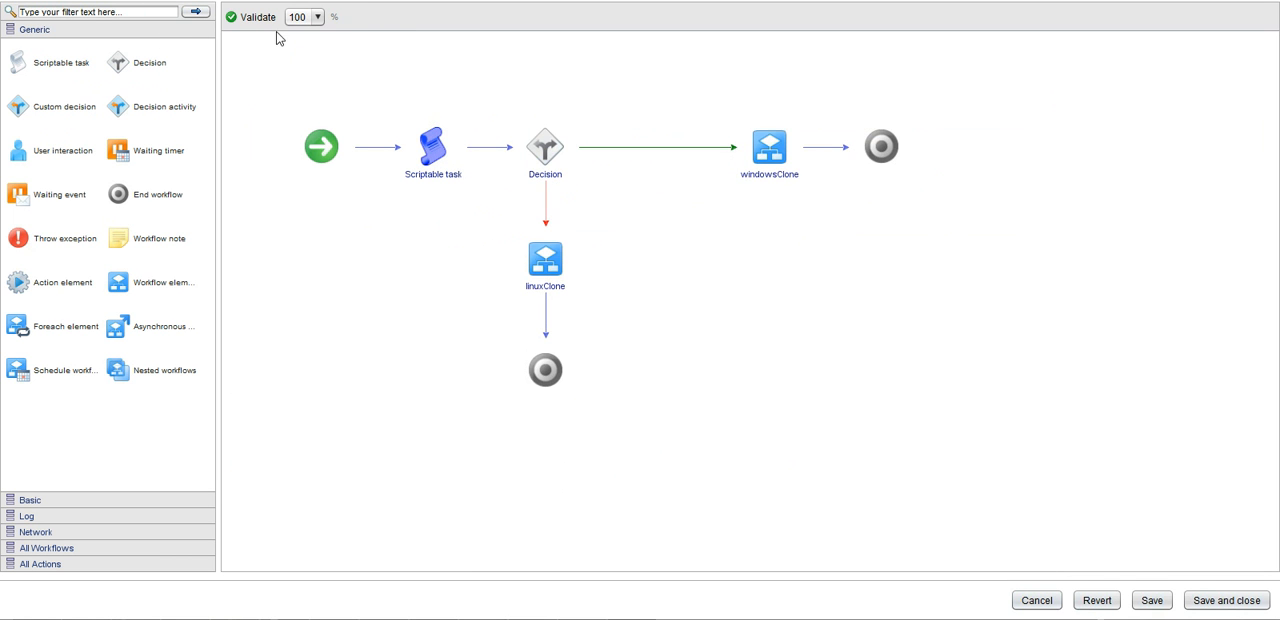
# Examine the Predefined answers property of chooseGuest in the workflow's presentation, keeping the editor open.
pyautogui.click(284, 2)
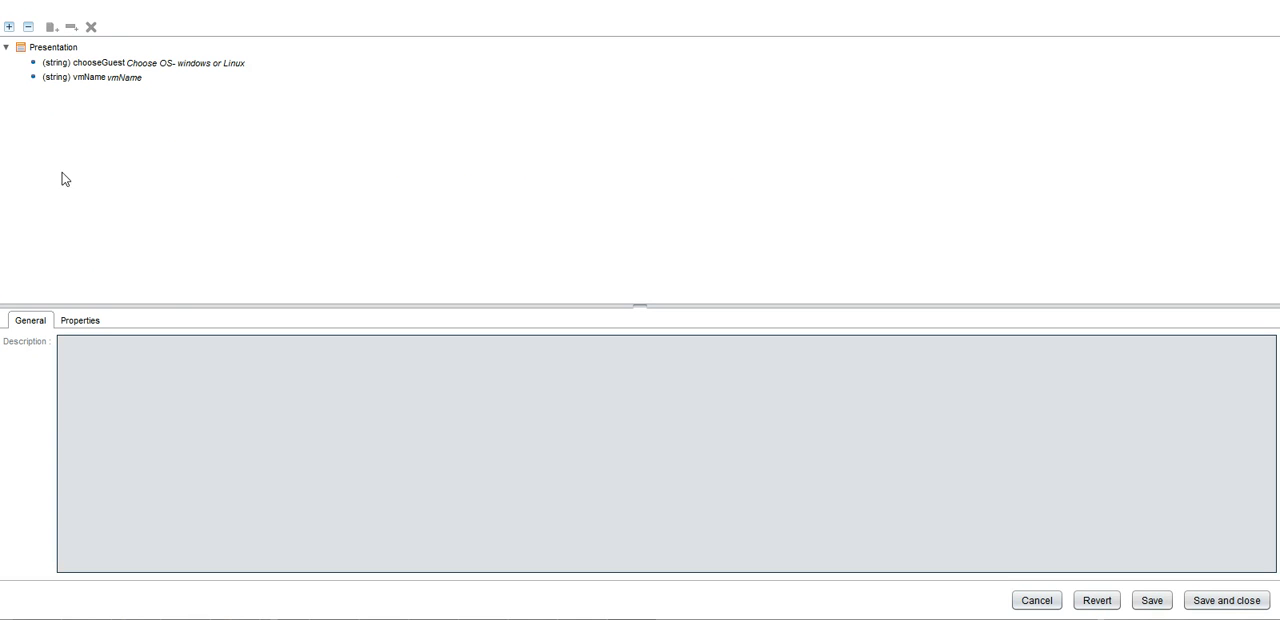
pyautogui.click(72, 66)
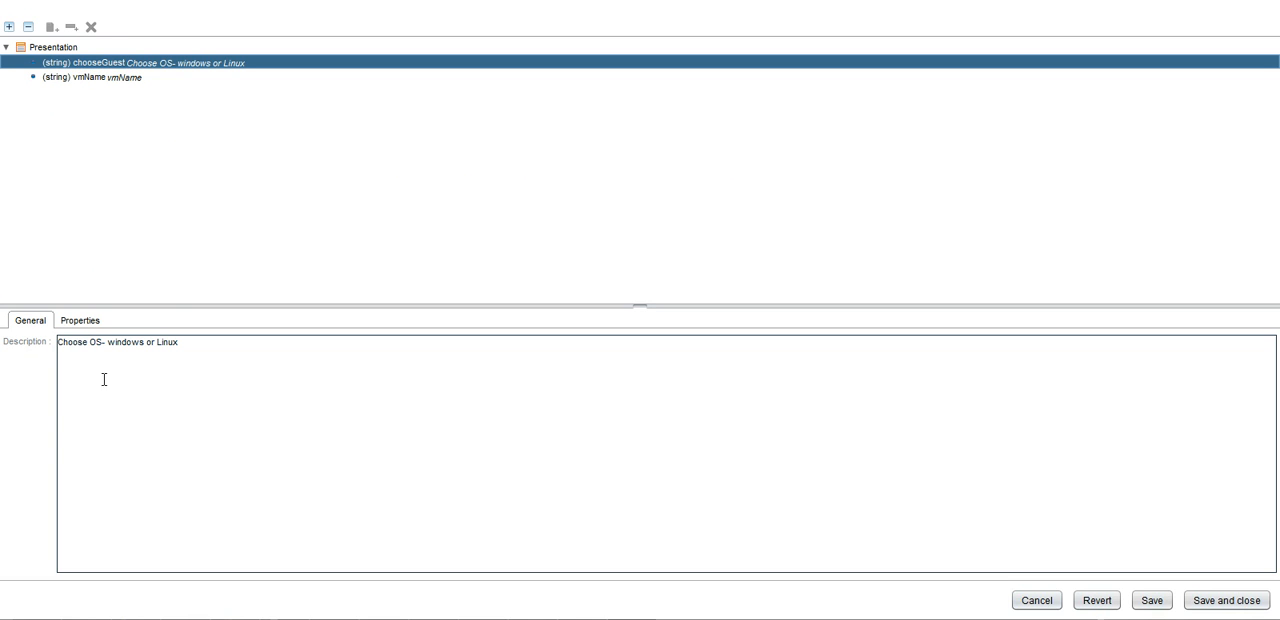
pyautogui.click(80, 320)
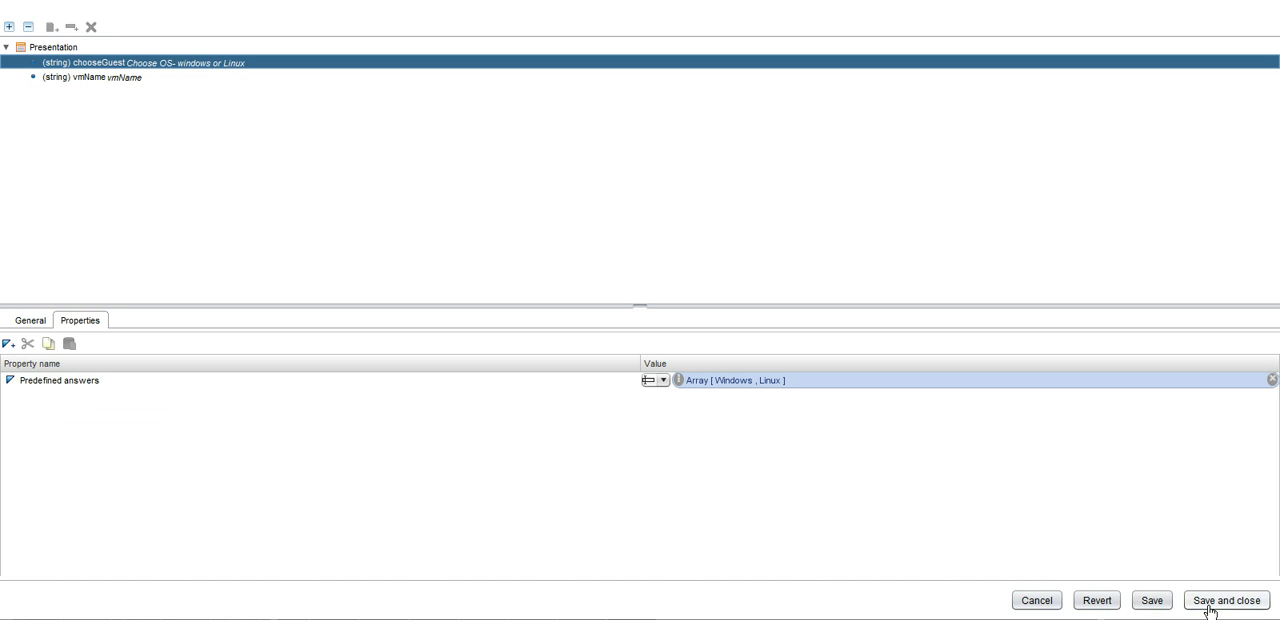
pyautogui.click(1046, 606)
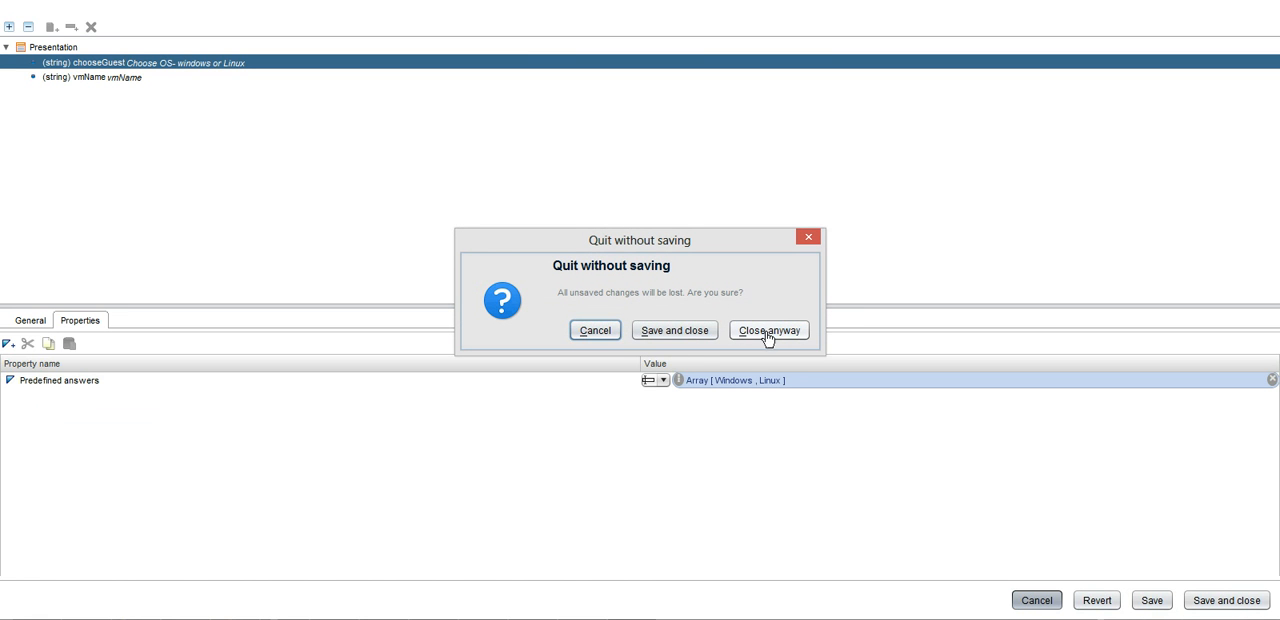
pyautogui.click(590, 333)
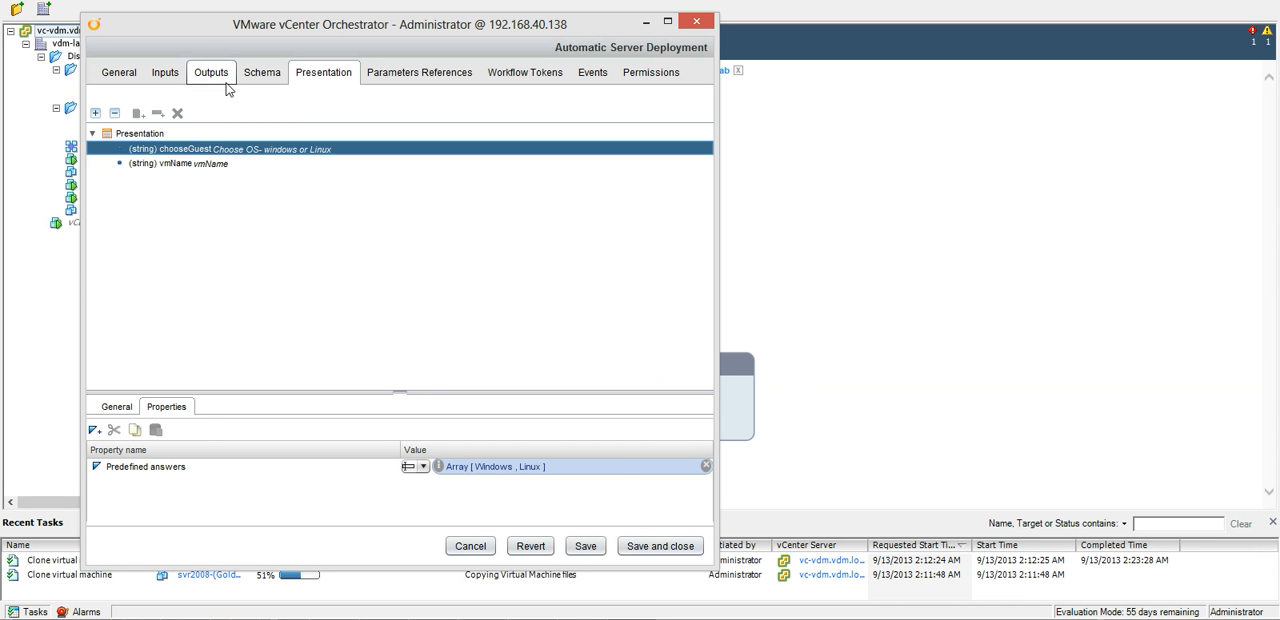
# Inspect the Decision element's condition and its success and failure targets in the workflow schema.
pyautogui.click(262, 78)
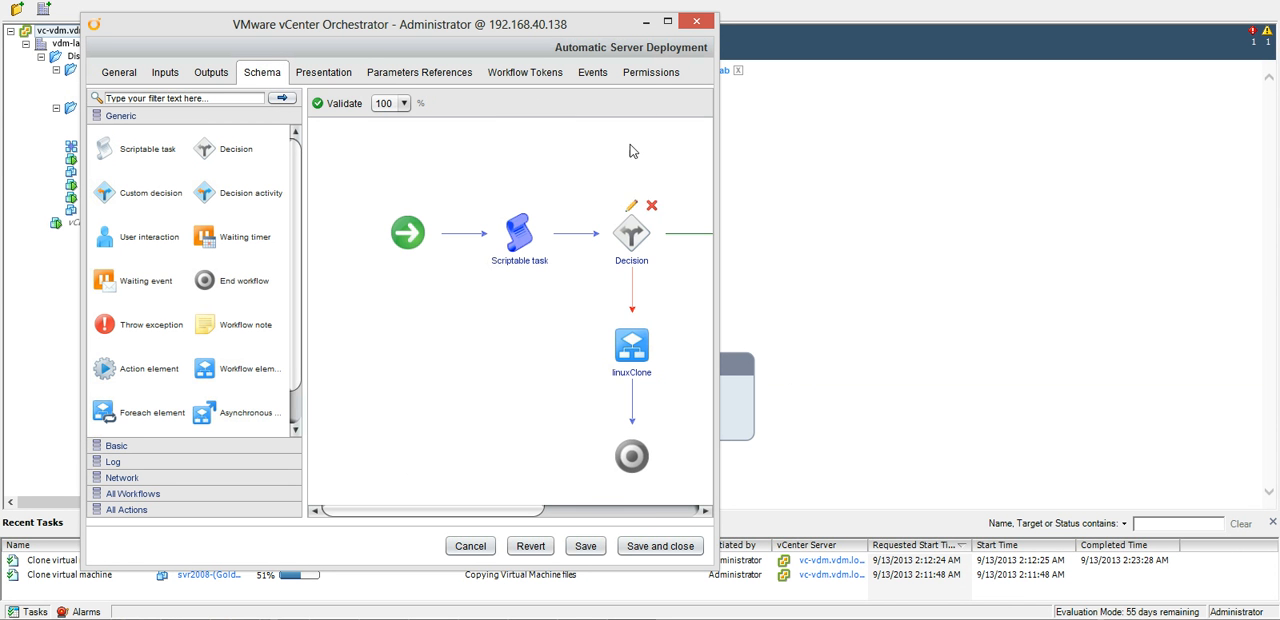
pyautogui.click(667, 21)
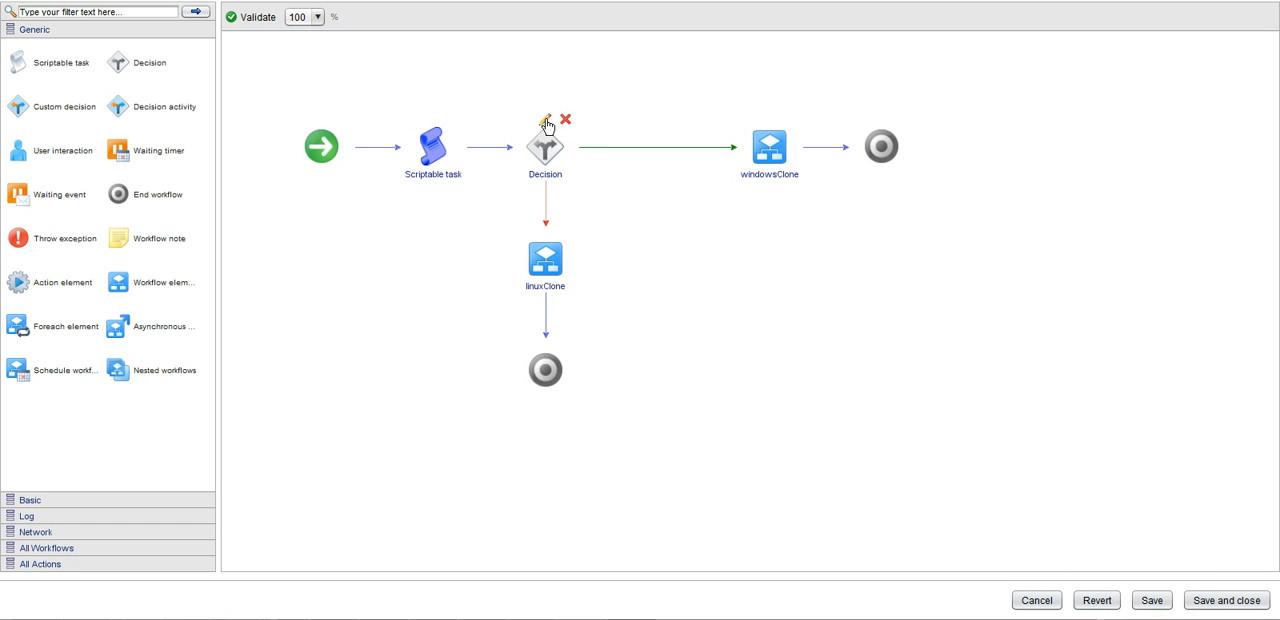
pyautogui.click(544, 120)
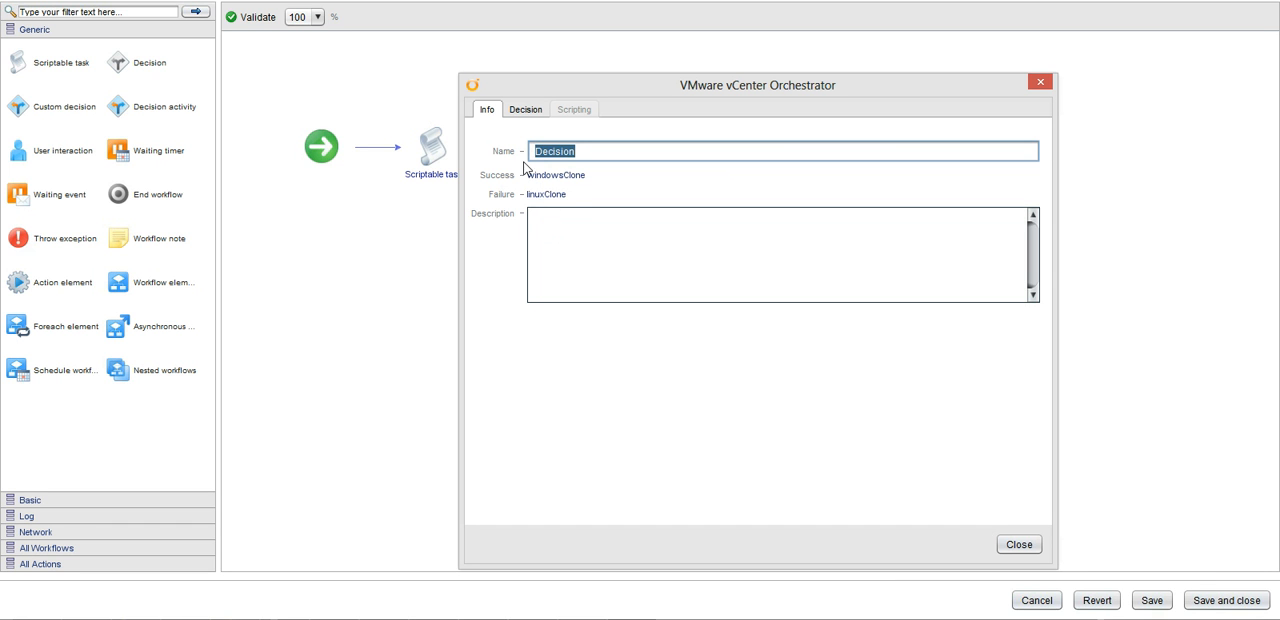
pyautogui.click(528, 113)
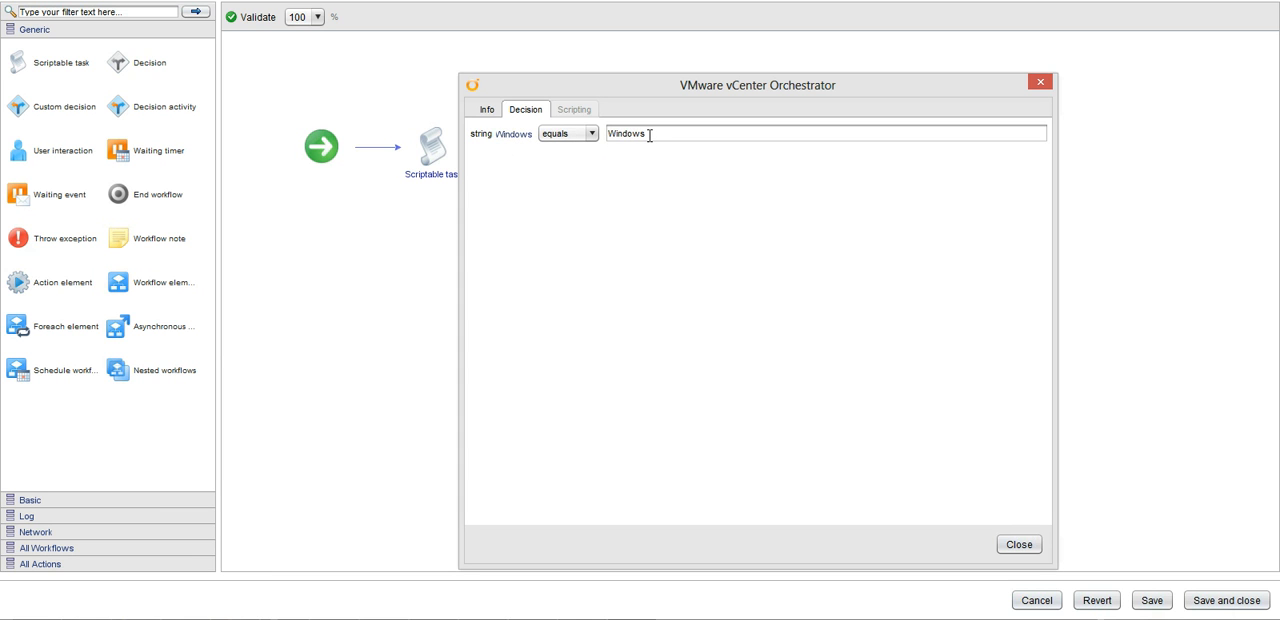
pyautogui.click(487, 114)
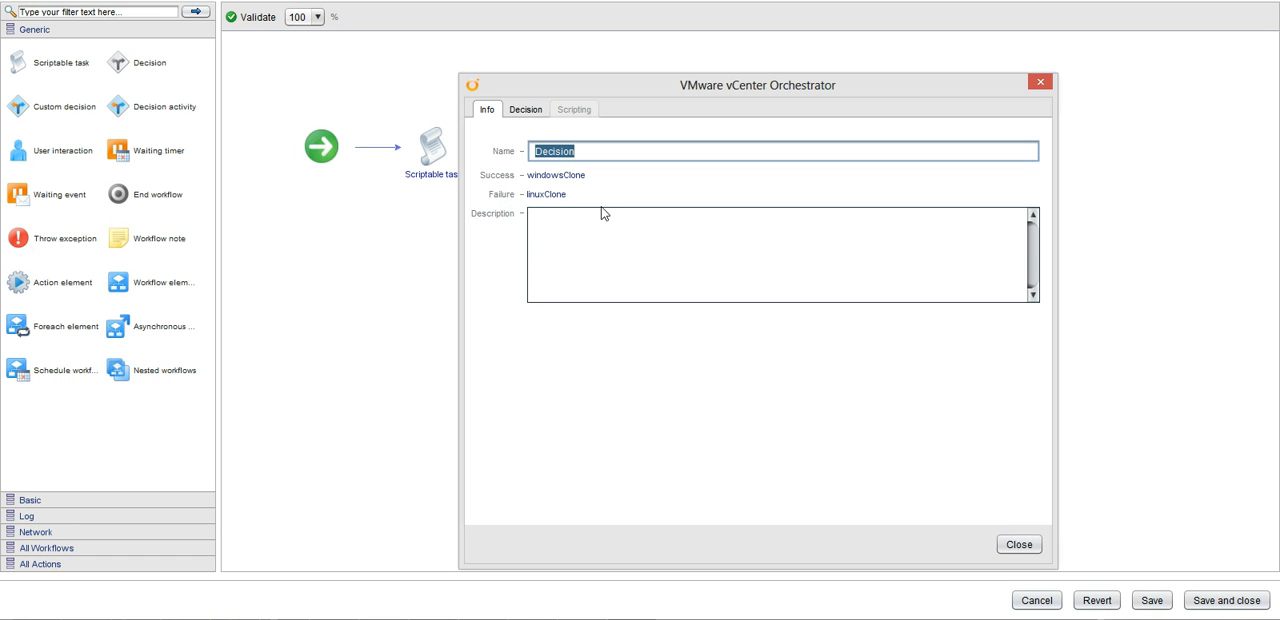
pyautogui.click(1006, 544)
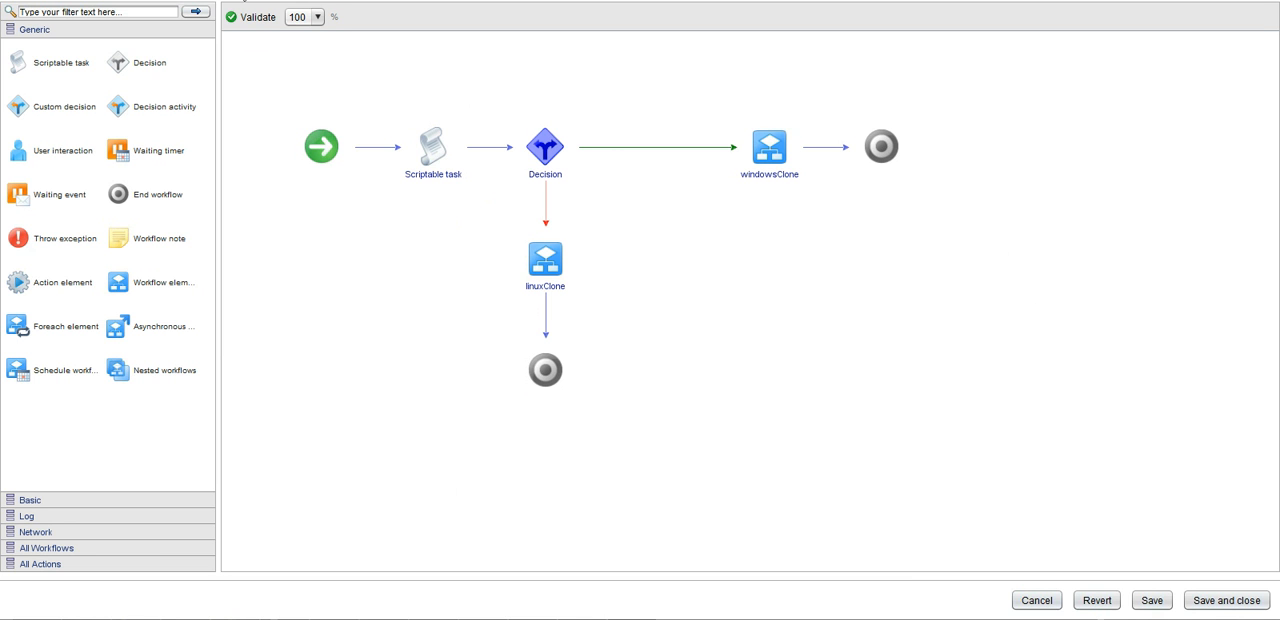
# Examine the visual bindings of the linuxClone and windowsClone elements, including linuxClone's exception binding.
pyautogui.moveTo(430, 145)
pyautogui.moveTo(769, 140)
pyautogui.moveTo(548, 250)
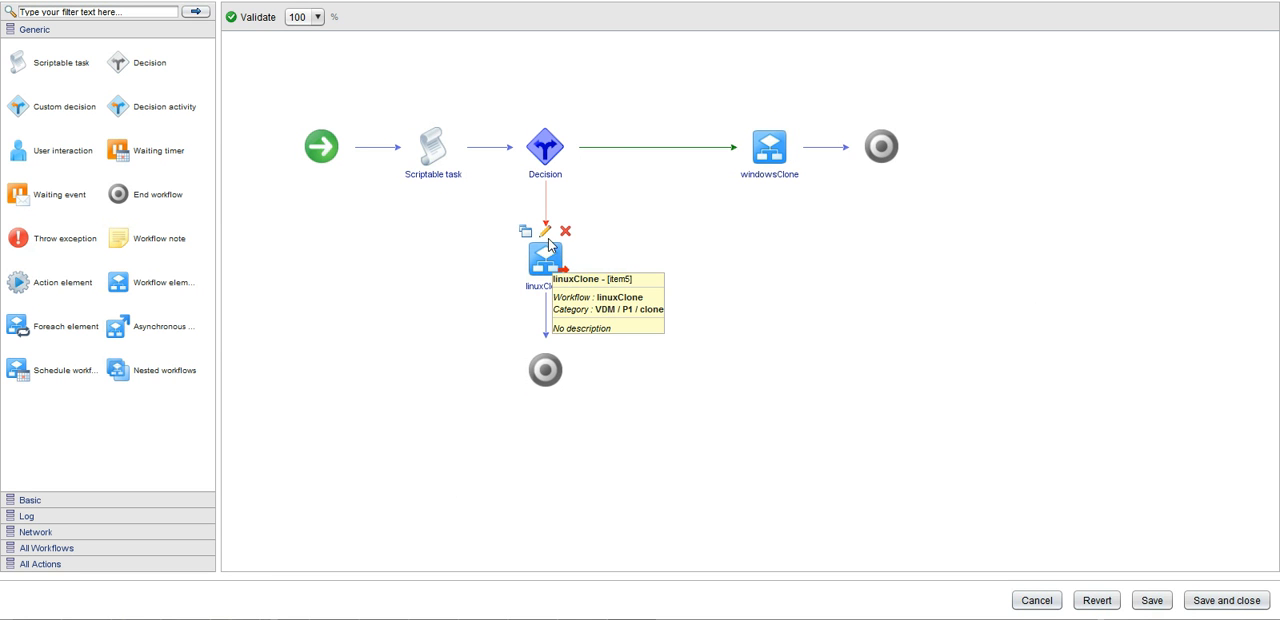
pyautogui.click(545, 231)
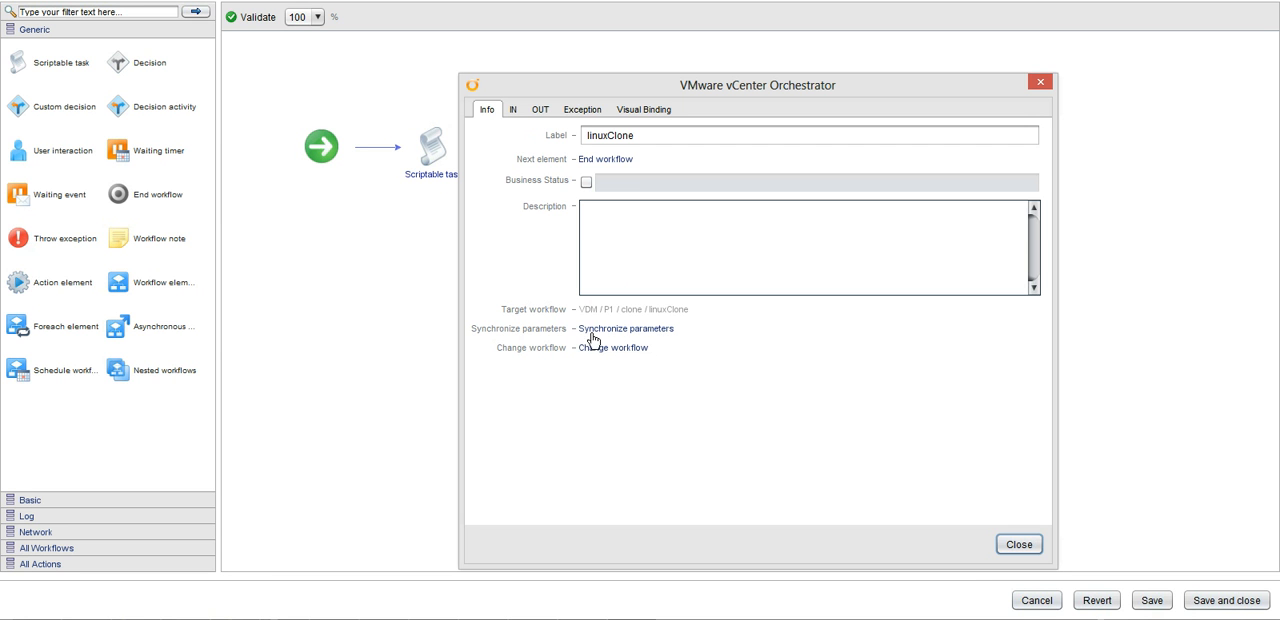
pyautogui.click(584, 112)
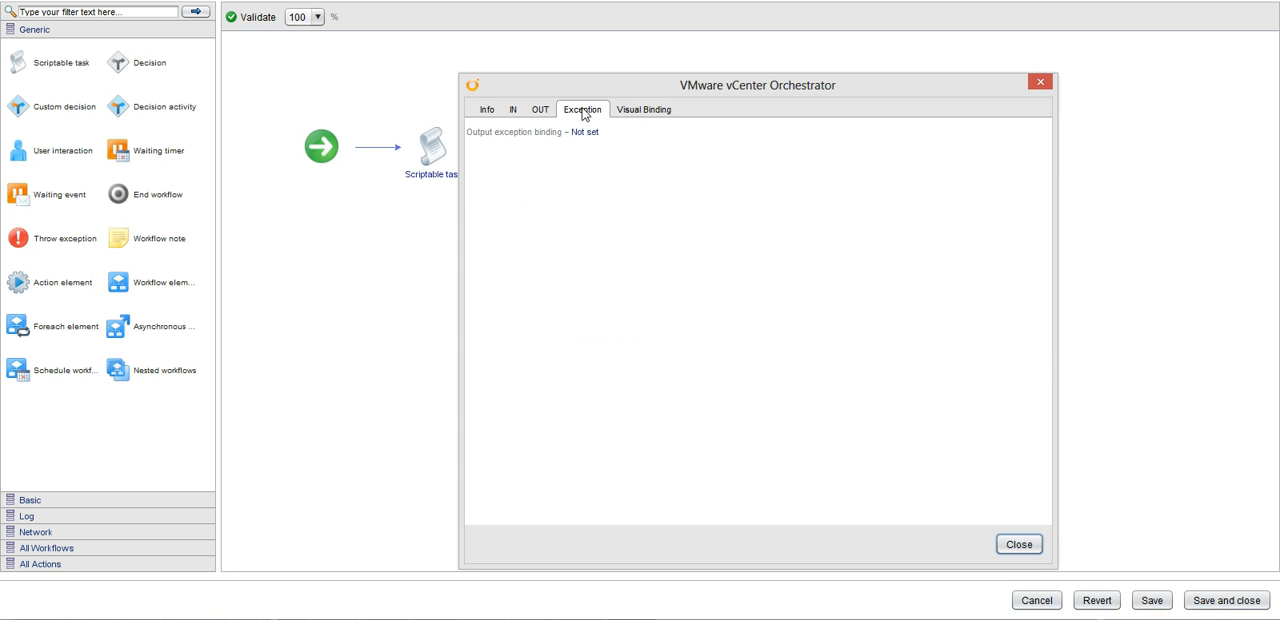
pyautogui.click(645, 110)
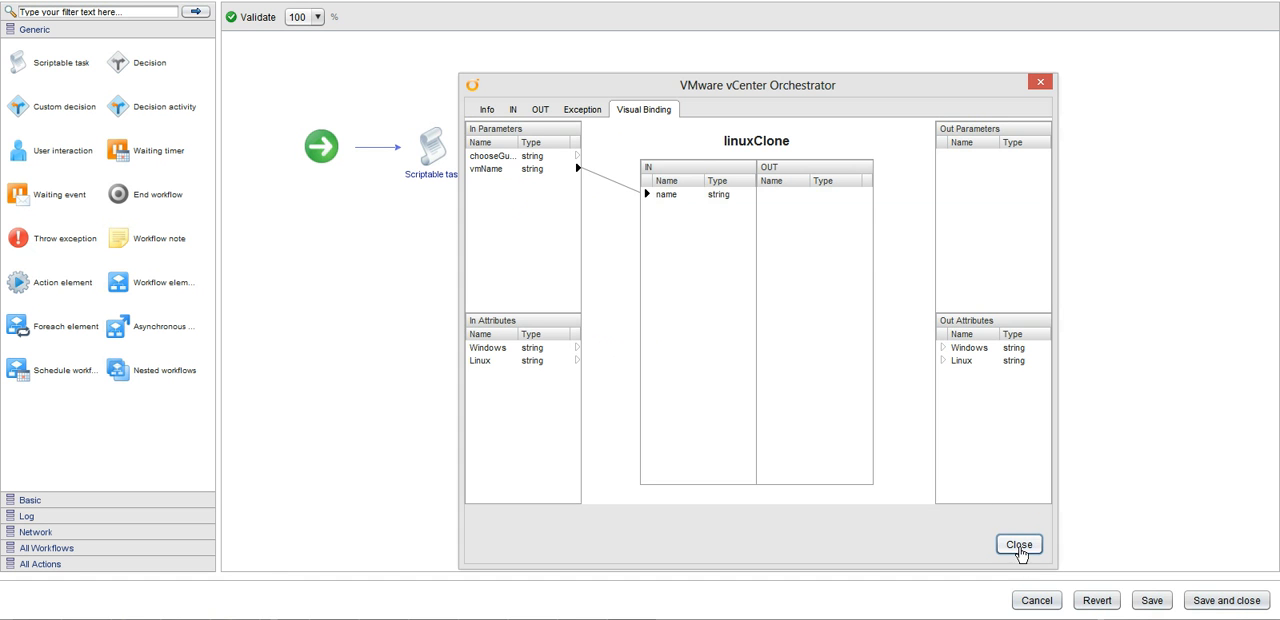
pyautogui.click(1017, 544)
pyautogui.doubleClick(778, 142)
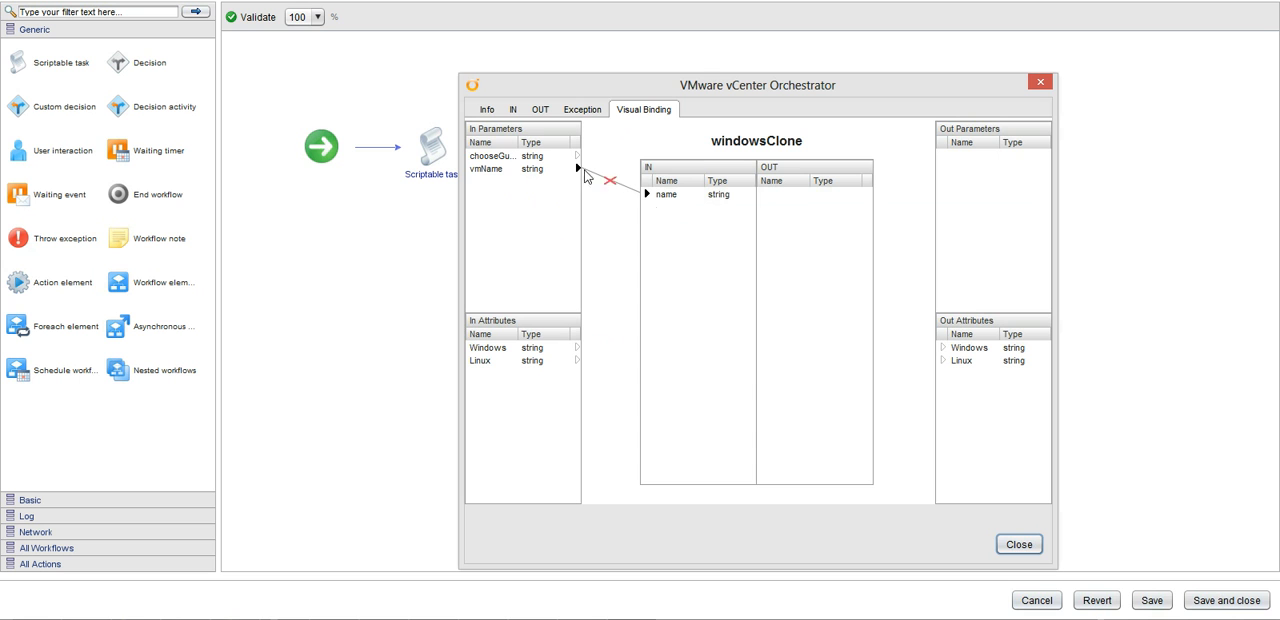
pyautogui.click(1019, 546)
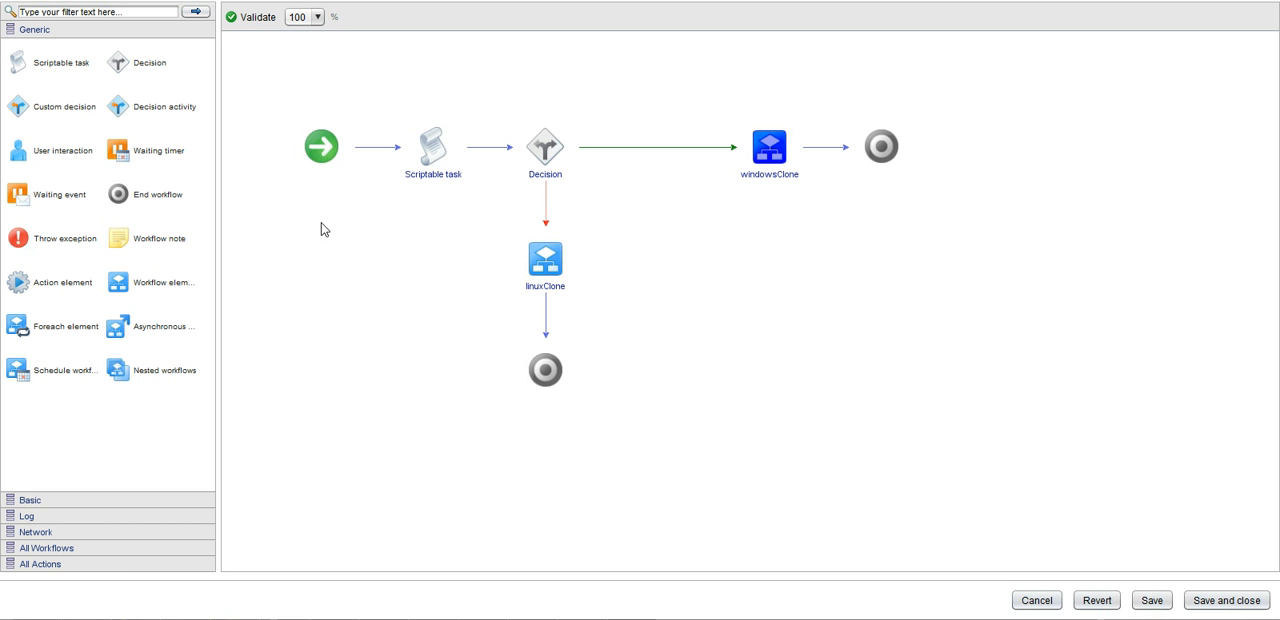
# Switch to the vSphere Client and open the consoles of the Windows-Final and Linux-Final virtual machines.
pyautogui.moveTo(284, 618)
pyautogui.click(200, 560)
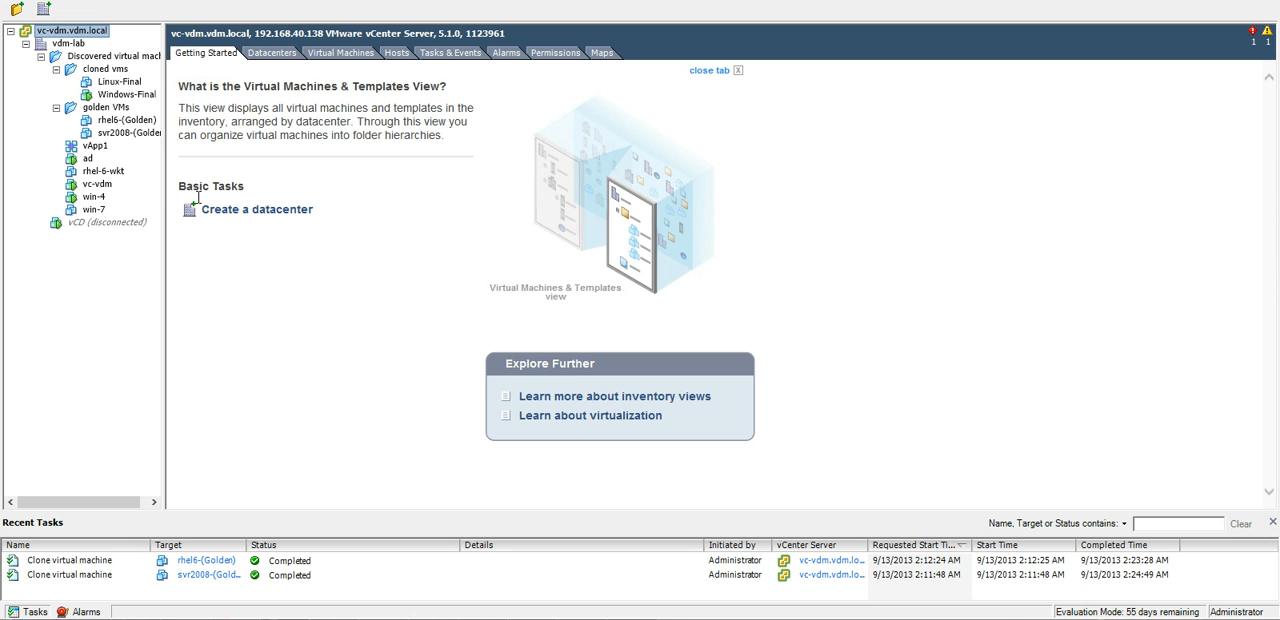
pyautogui.rightClick(126, 98)
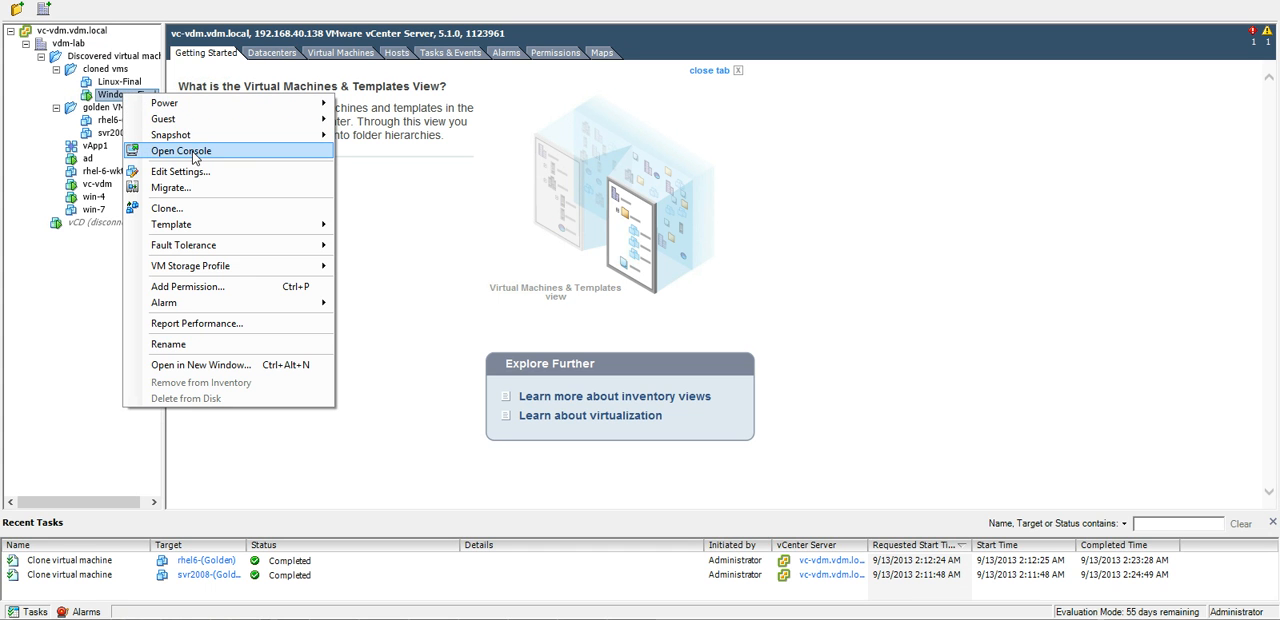
pyautogui.click(193, 148)
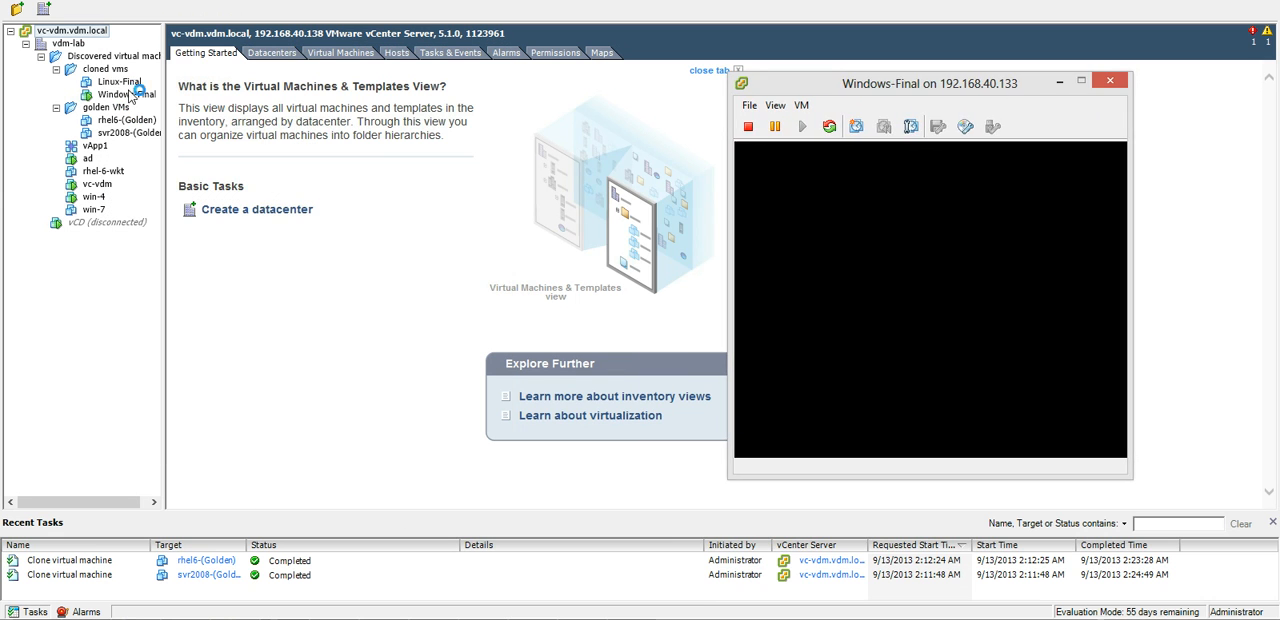
pyautogui.rightClick(118, 82)
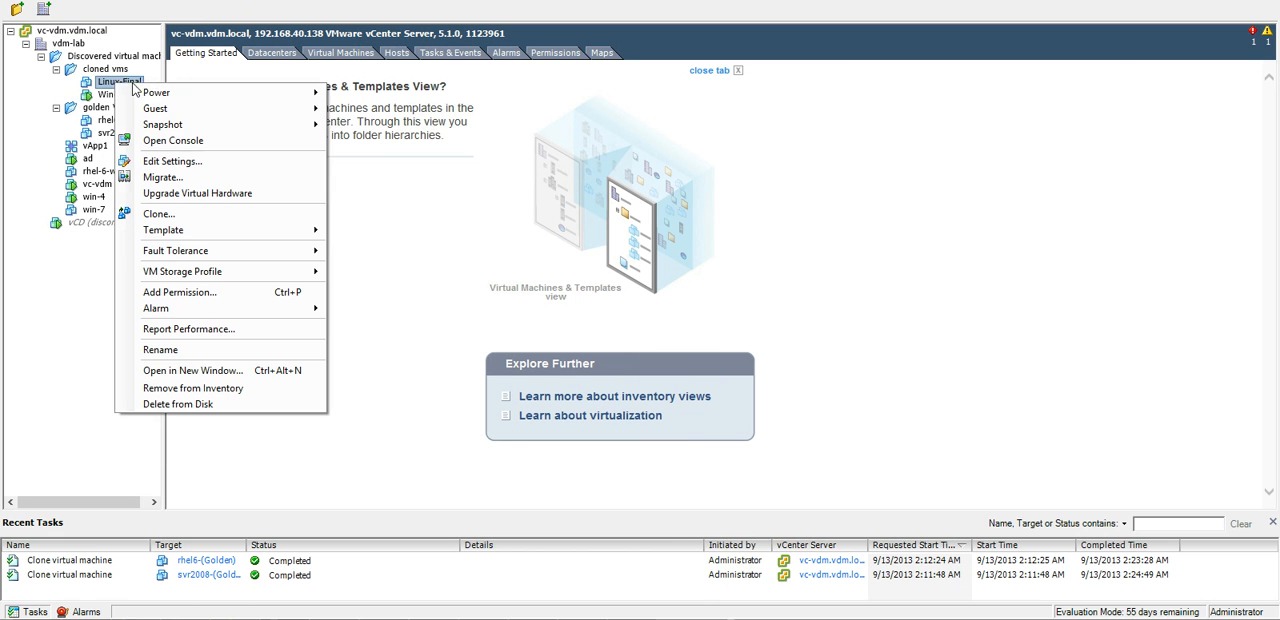
pyautogui.click(188, 148)
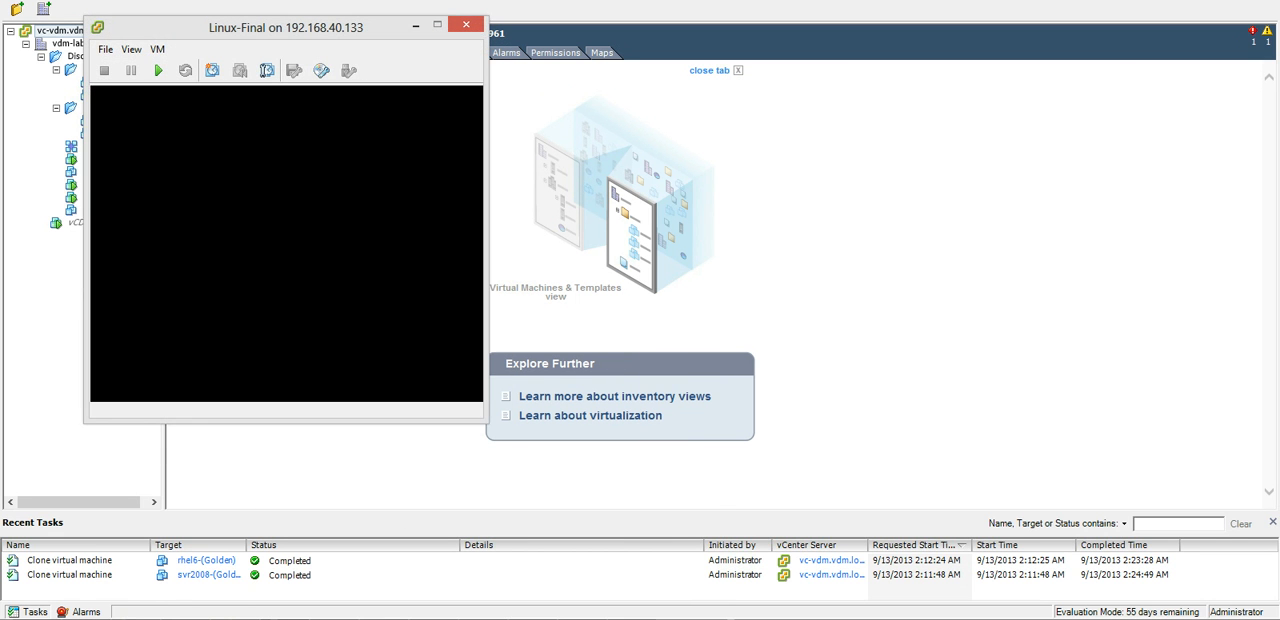
pyautogui.moveTo(628, 540)
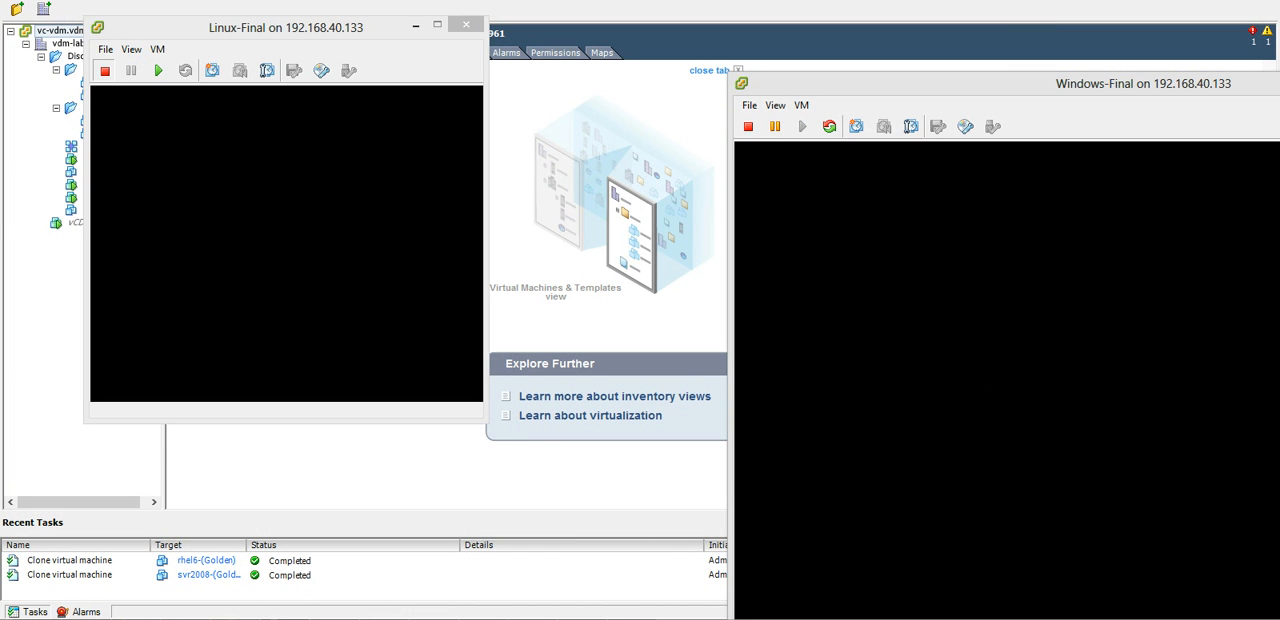
# Power on the Linux-Final virtual machine from its console and place its window beside the Windows-Final console.
pyautogui.moveTo(457, 32); pyautogui.dragTo(466, 65)
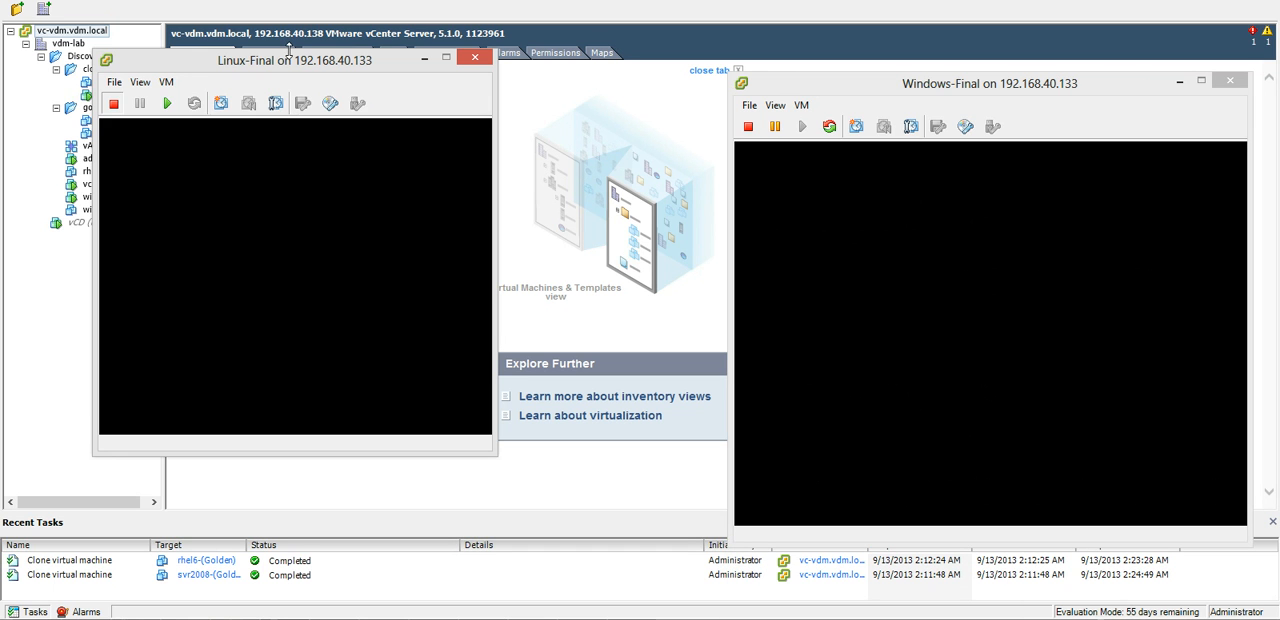
pyautogui.moveTo(283, 62); pyautogui.dragTo(256, 44)
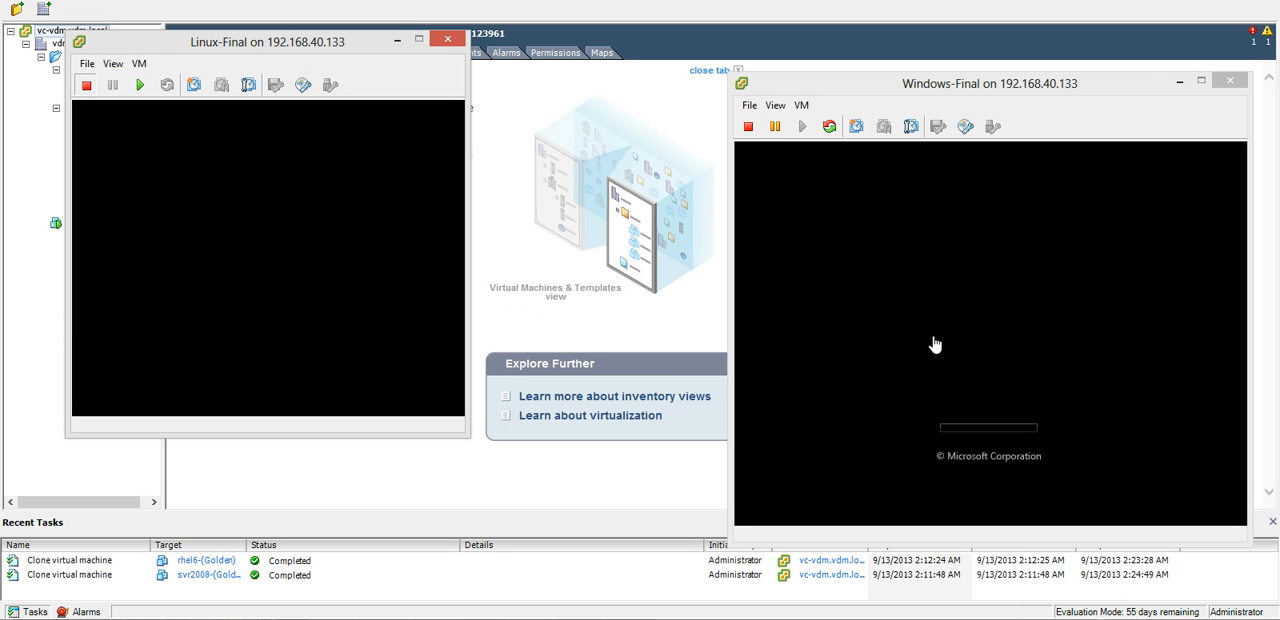
pyautogui.click(139, 85)
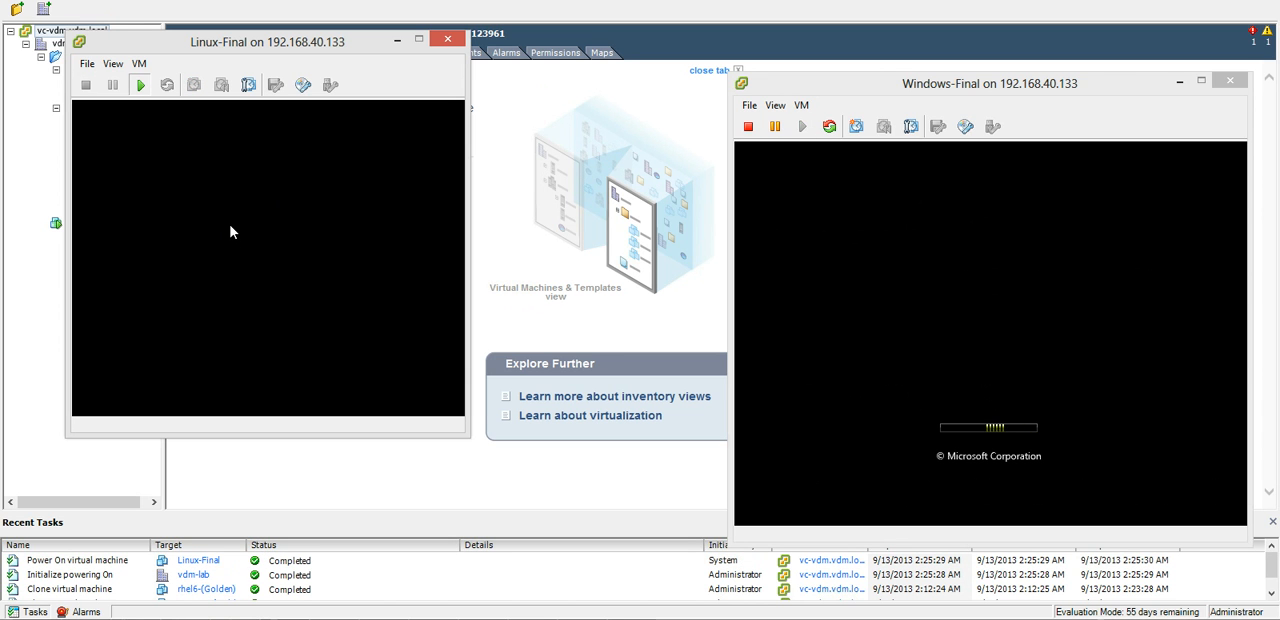
pyautogui.moveTo(258, 44); pyautogui.dragTo(386, 70)
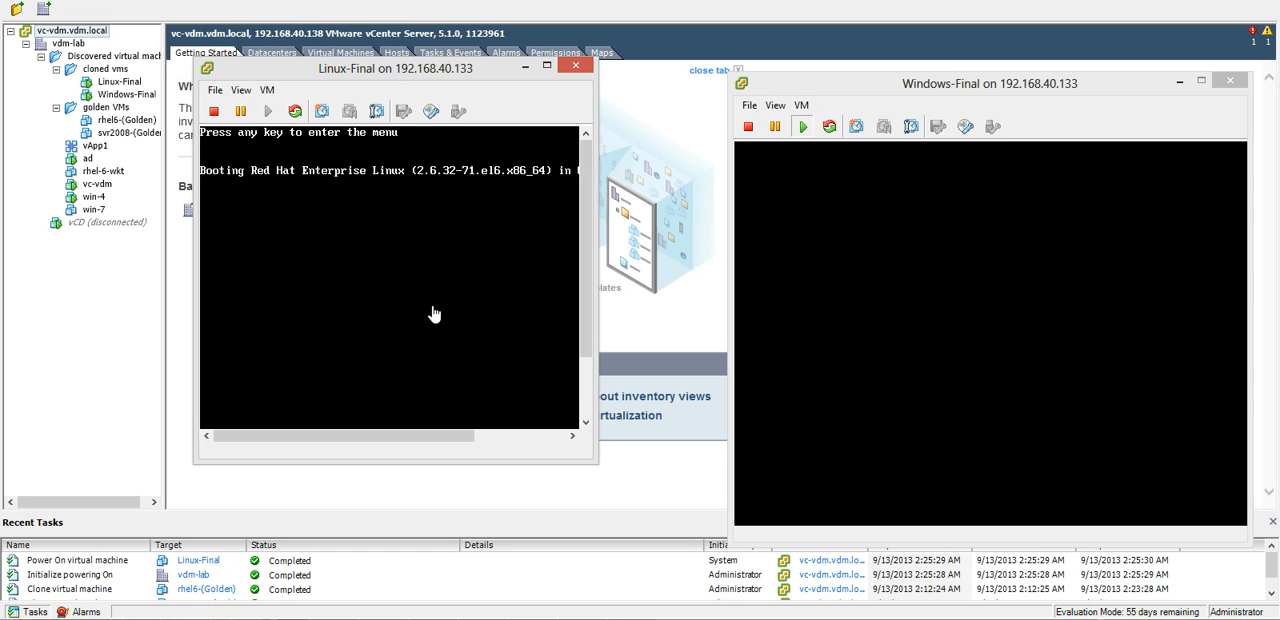
pyautogui.moveTo(440, 70); pyautogui.dragTo(309, 108)
pyautogui.moveTo(360, 137); pyautogui.dragTo(408, 124)
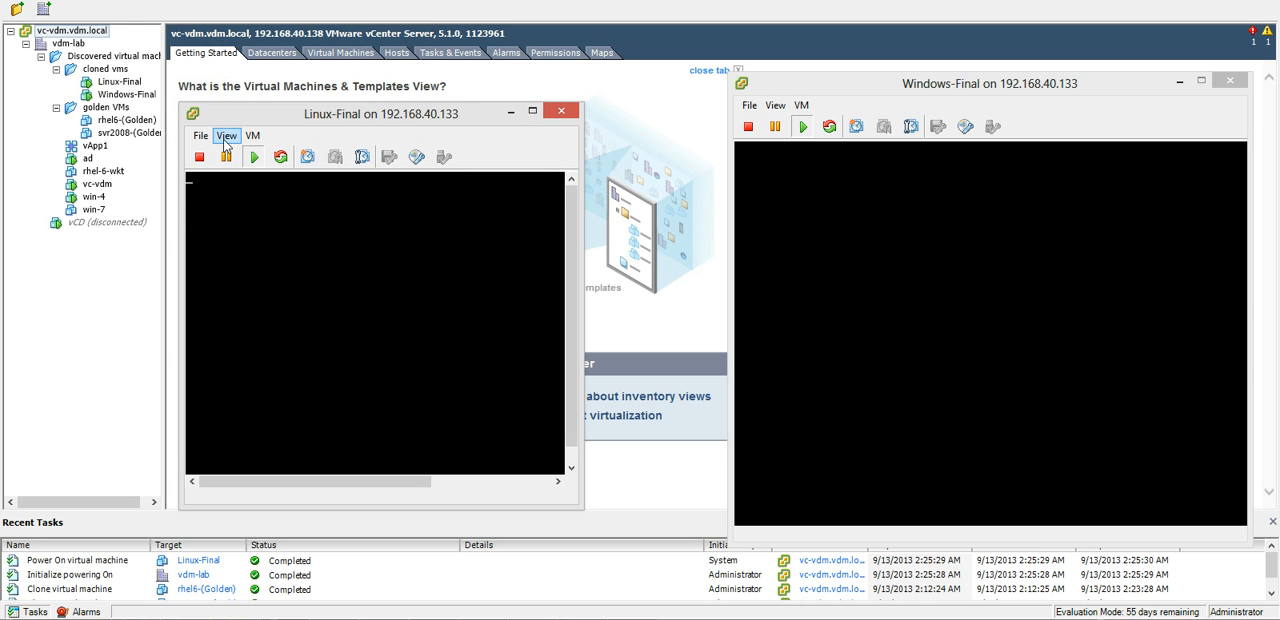
# Review the Summary information of the Windows-Final and Linux-Final virtual machines in the inventory.
pyautogui.click(126, 94)
pyautogui.click(266, 52)
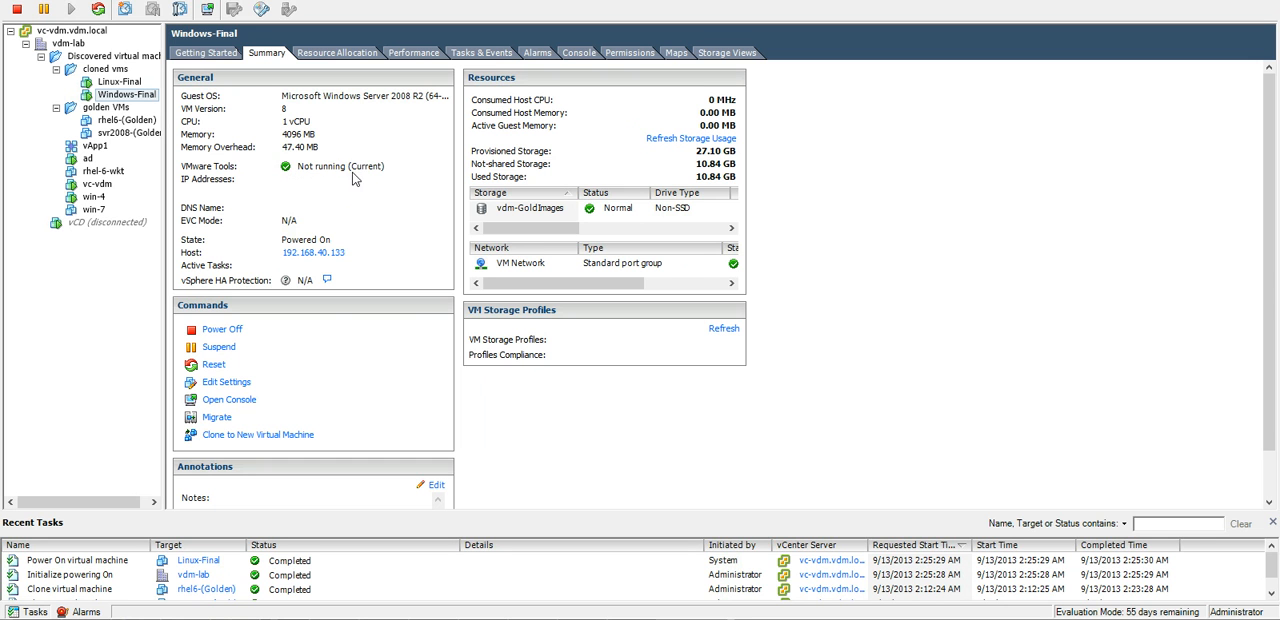
pyautogui.click(131, 83)
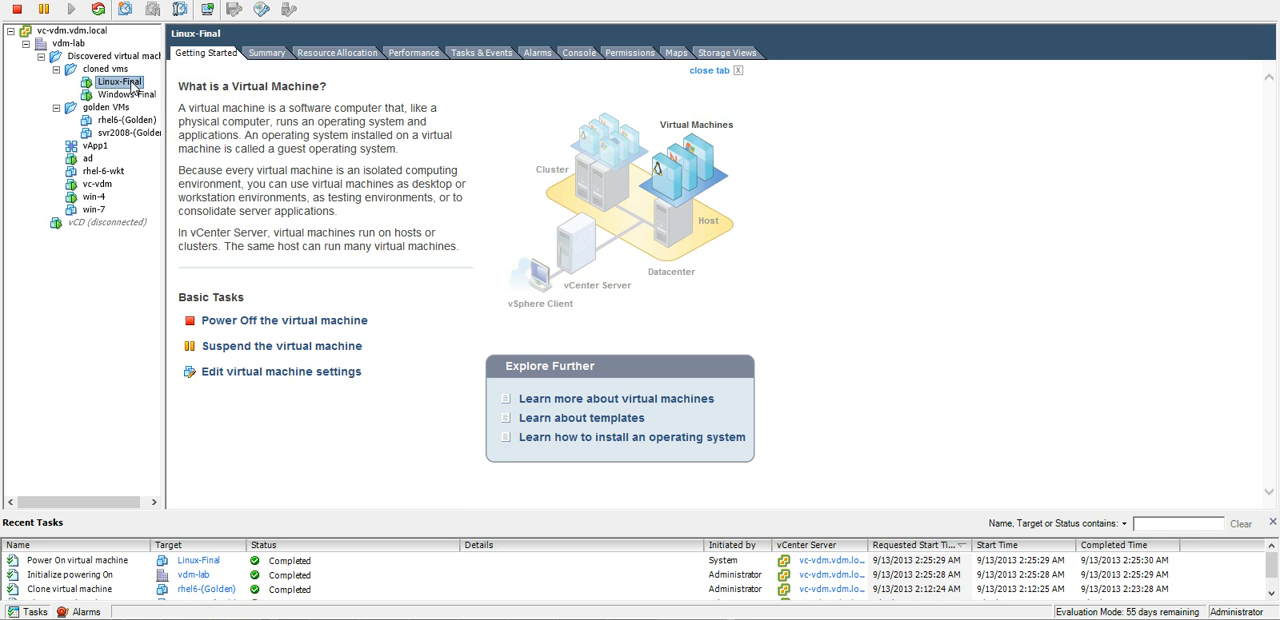
pyautogui.click(268, 54)
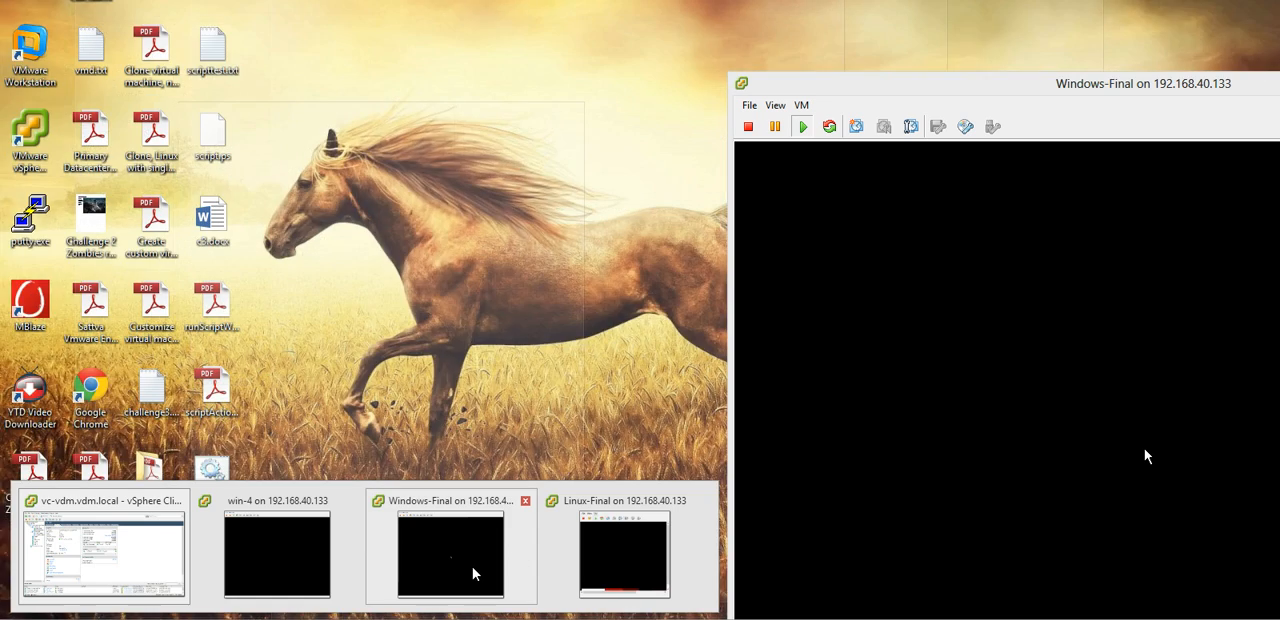
# Bring the Windows-Final and Linux-Final consoles to the front and log in to Linux-Final as root with the account password.
pyautogui.click(490, 568)
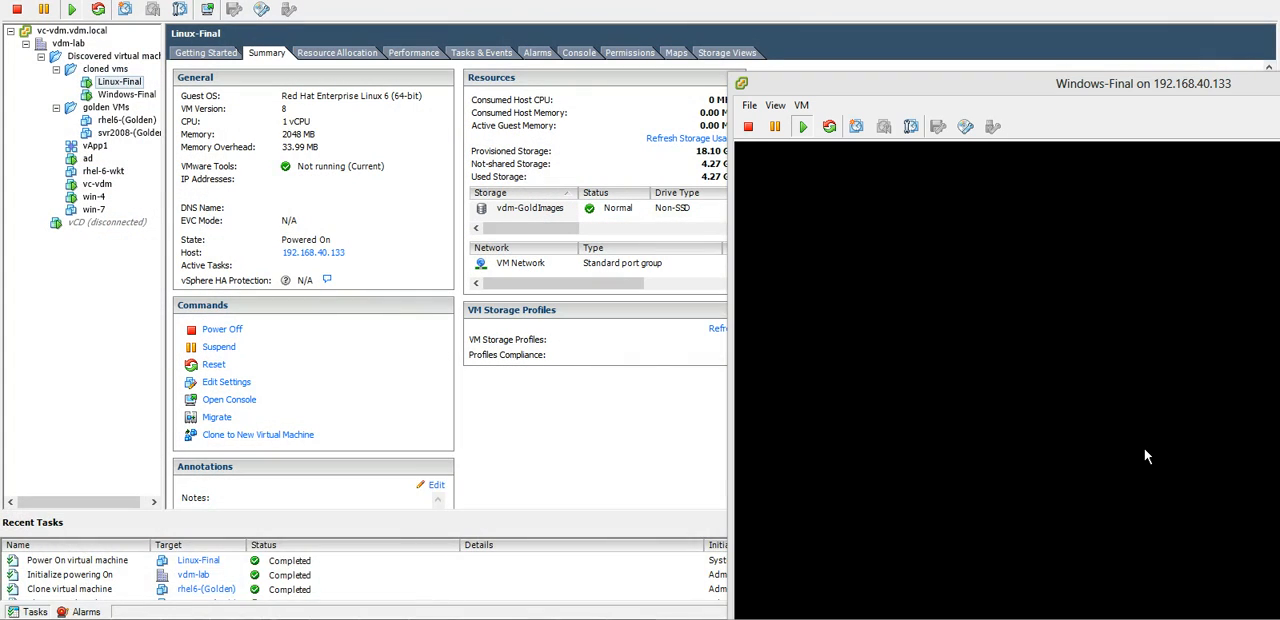
pyautogui.moveTo(377, 597)
pyautogui.moveTo(522, 575)
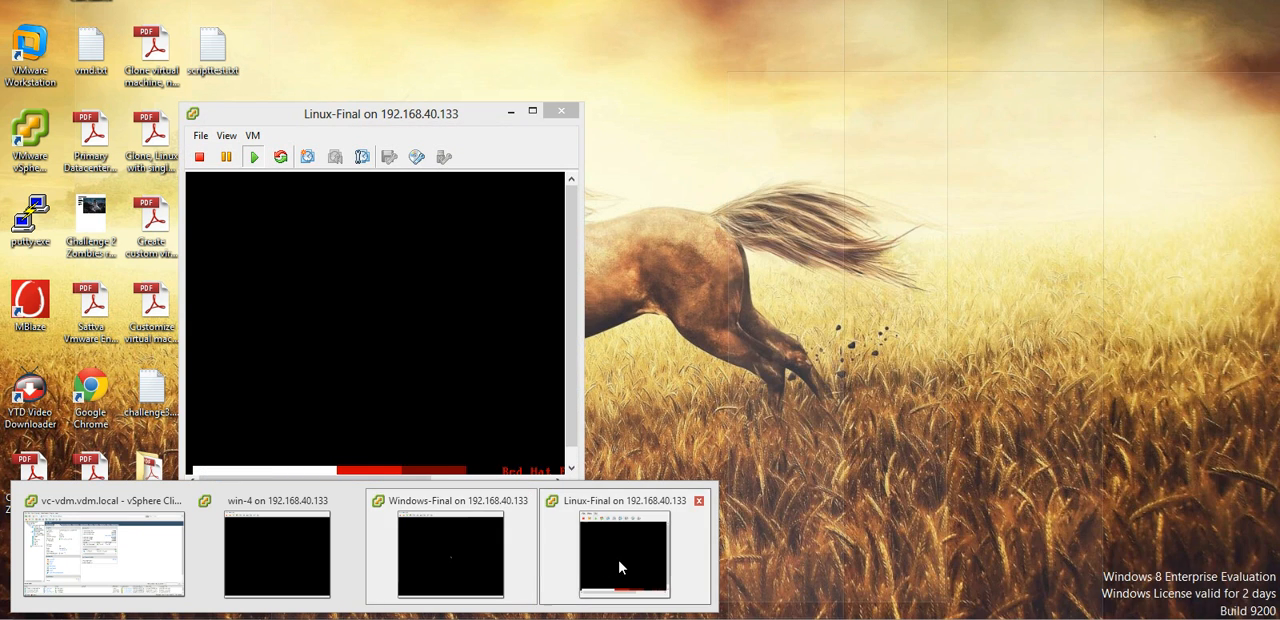
pyautogui.click(623, 566)
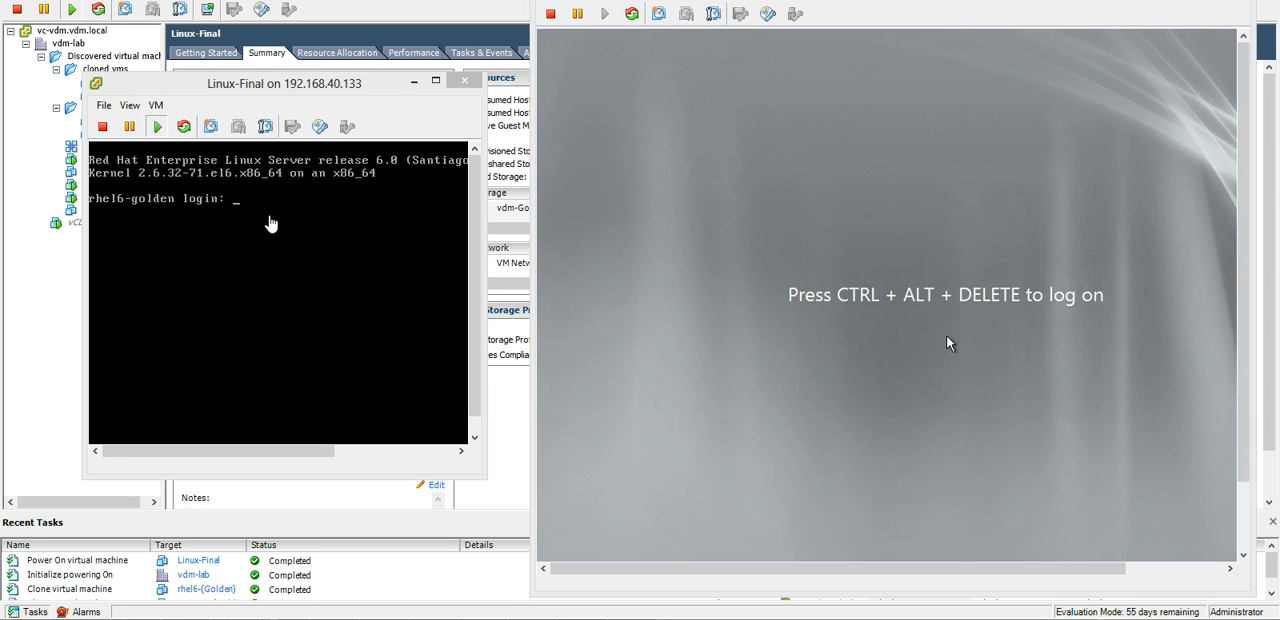
pyautogui.click(270, 223)
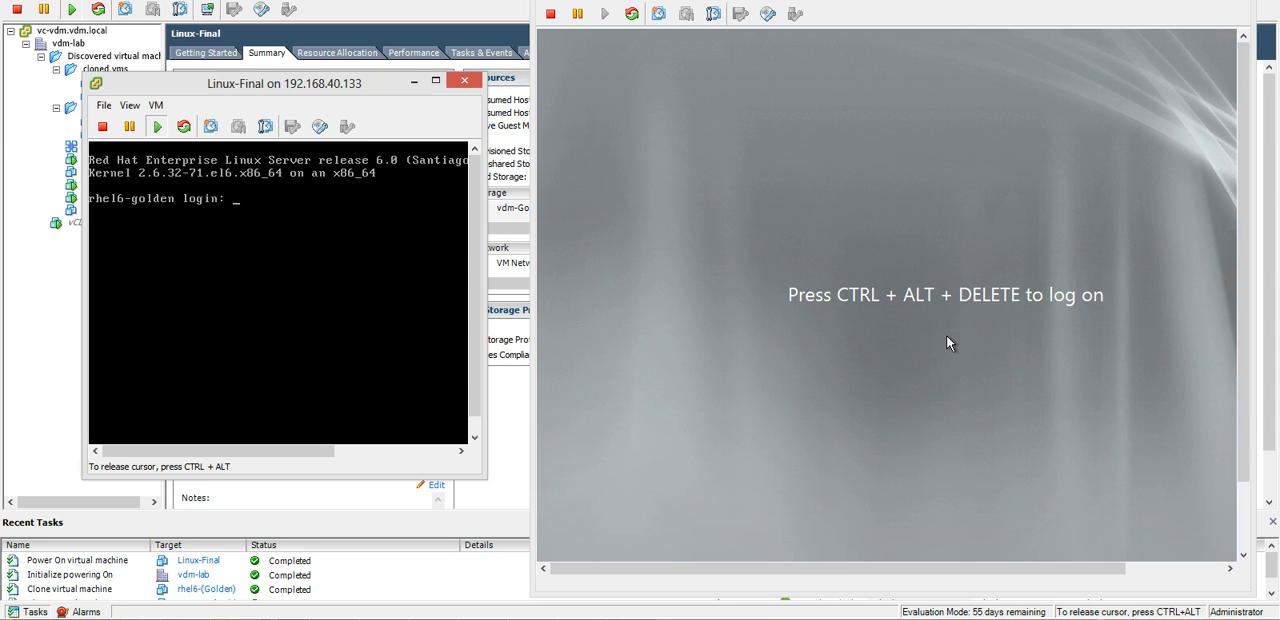
pyautogui.write('root')
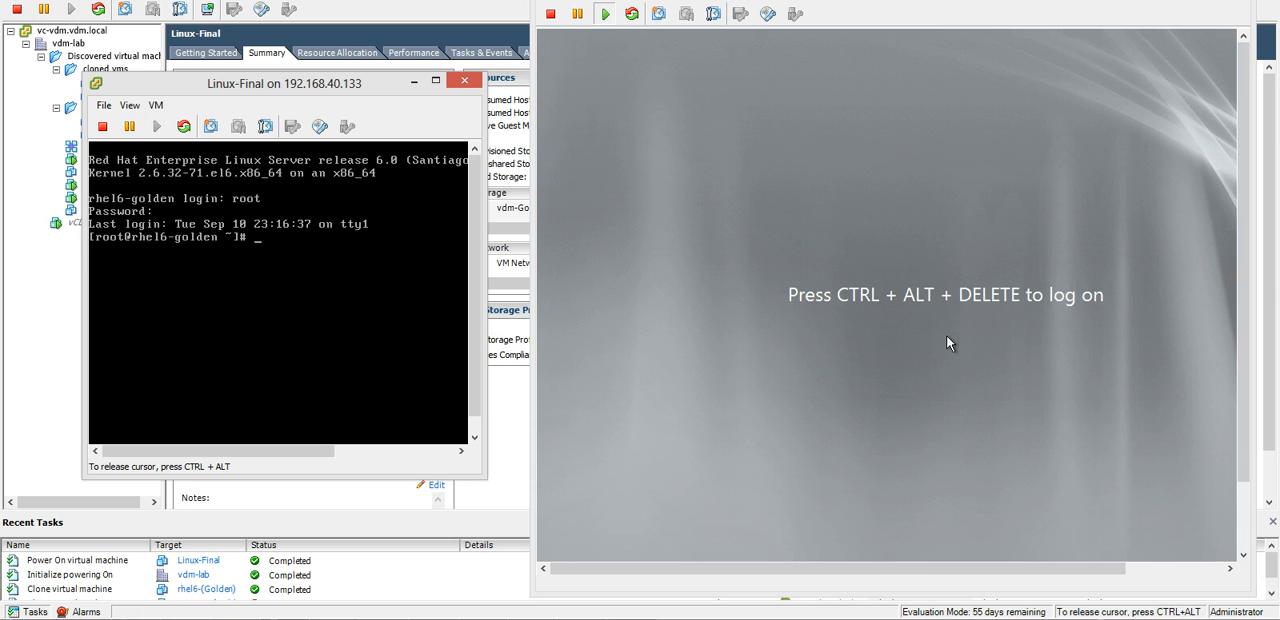
# Check the Linux-Final operating system and kernel by running uname and uname -a.
pyautogui.write('uname')
pyautogui.press('Return')
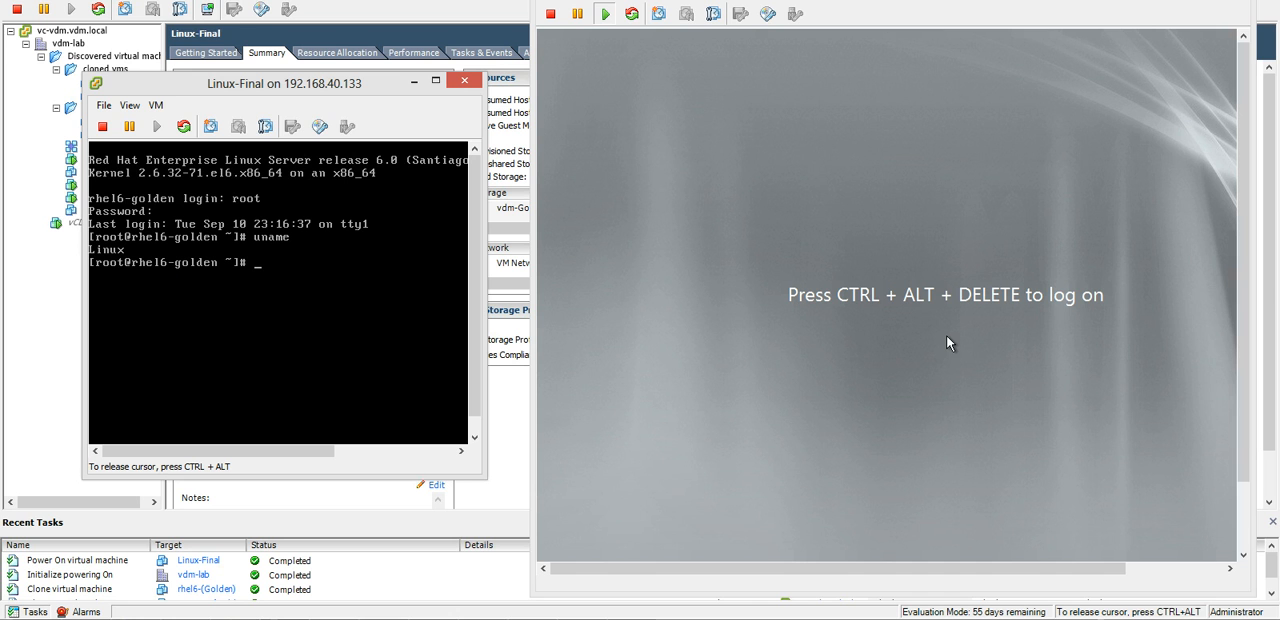
pyautogui.press('Up')
pyautogui.write('-ame -')
pyautogui.press('Return')
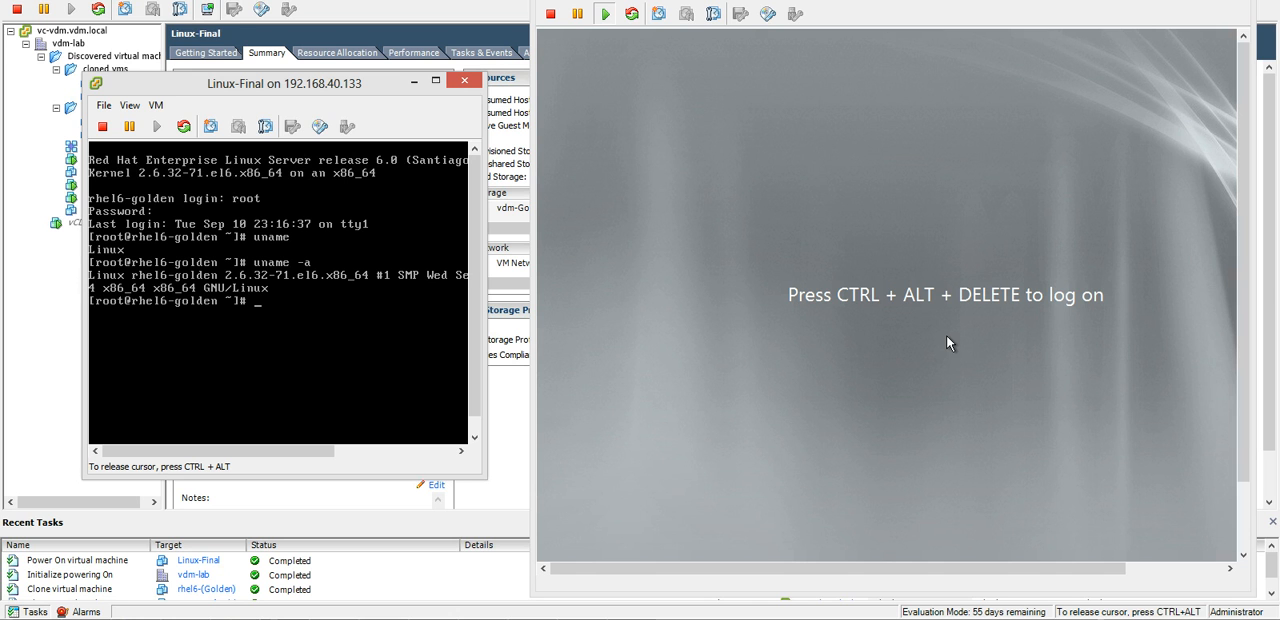
# Log on to Windows-Final by entering the account password in its console, and maximize the console window.
pyautogui.hotkey('ctrl', 'alt')
pyautogui.click(677, 214)
pyautogui.press('ctrl+alt+Insert')
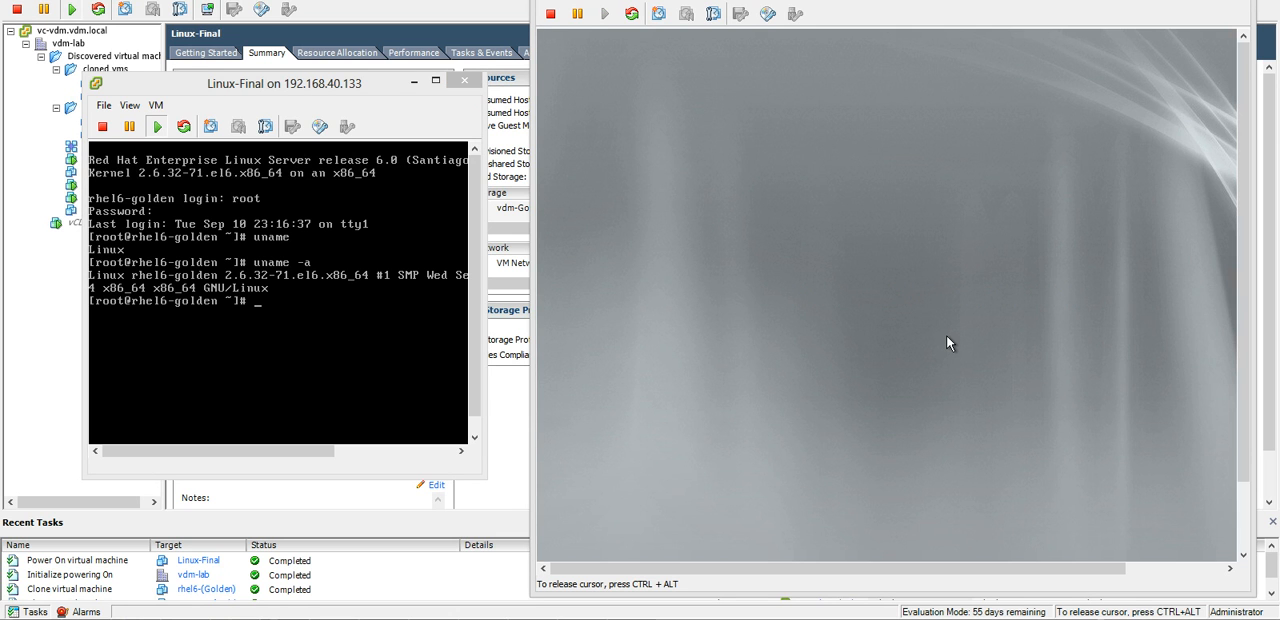
pyautogui.write('********')
pyautogui.press('Return')
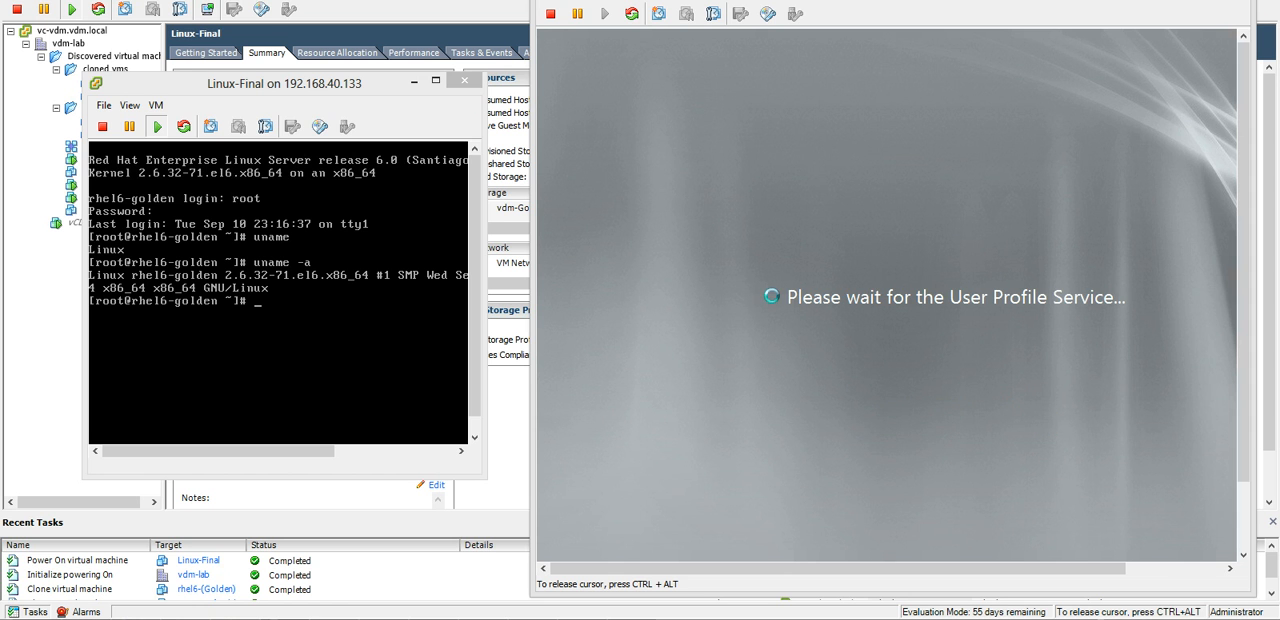
pyautogui.hotkey('ctrl', 'alt')
pyautogui.click(1199, 1)
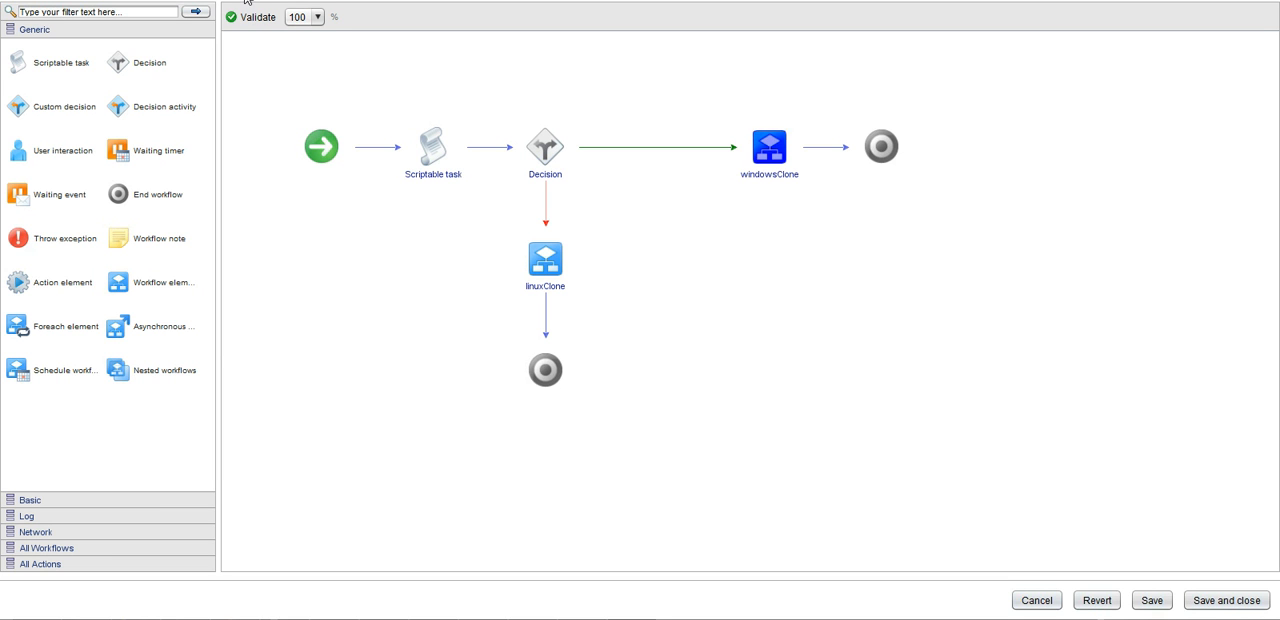
# Switch to the Orchestrator workflow editor, review the Decision targets and windowsClone's visual binding, and save and close the workflow.
pyautogui.moveTo(420, 134)
pyautogui.click(547, 121)
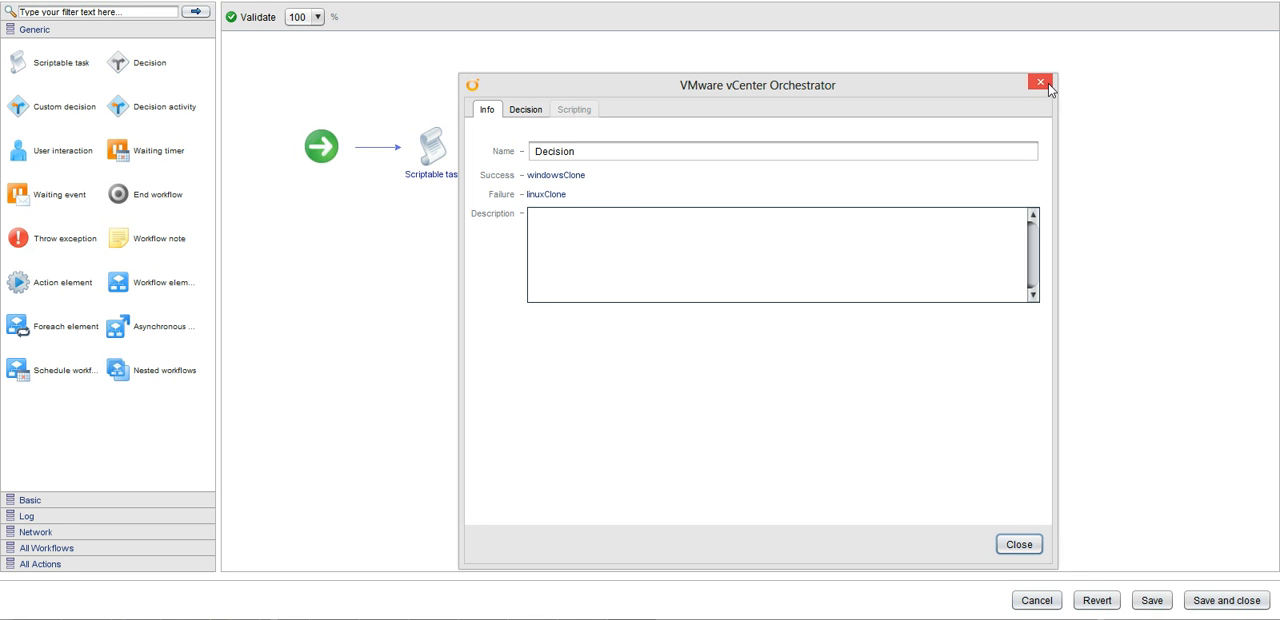
pyautogui.click(1042, 82)
pyautogui.click(775, 120)
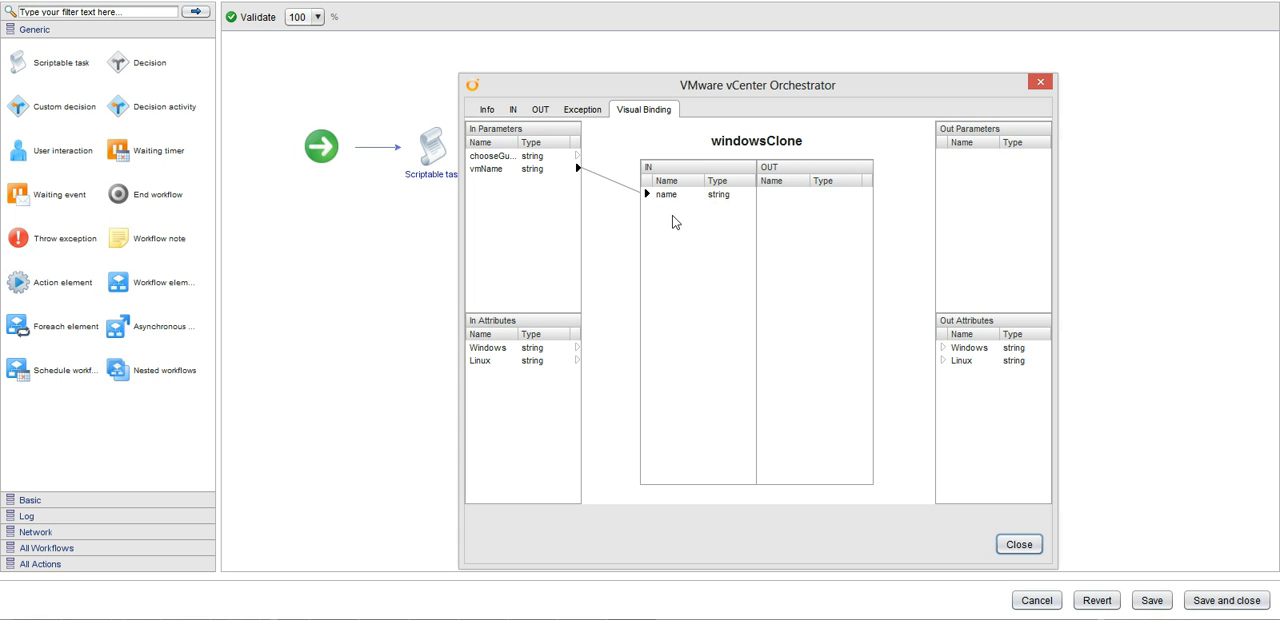
pyautogui.click(1020, 545)
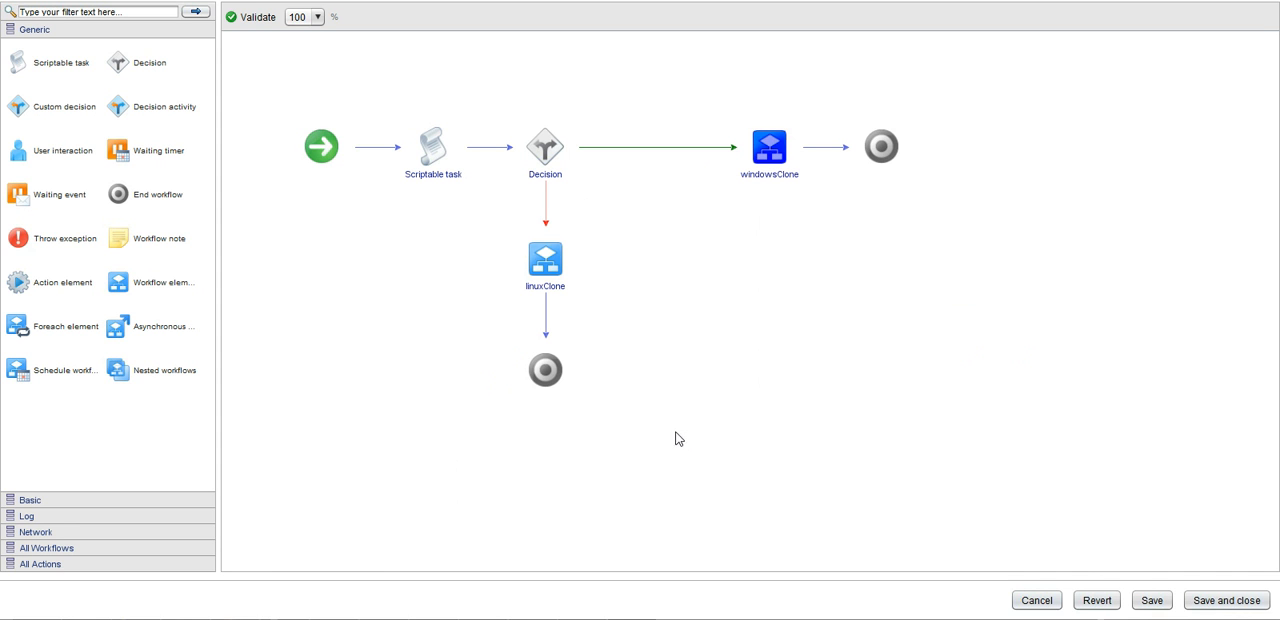
pyautogui.click(1226, 600)
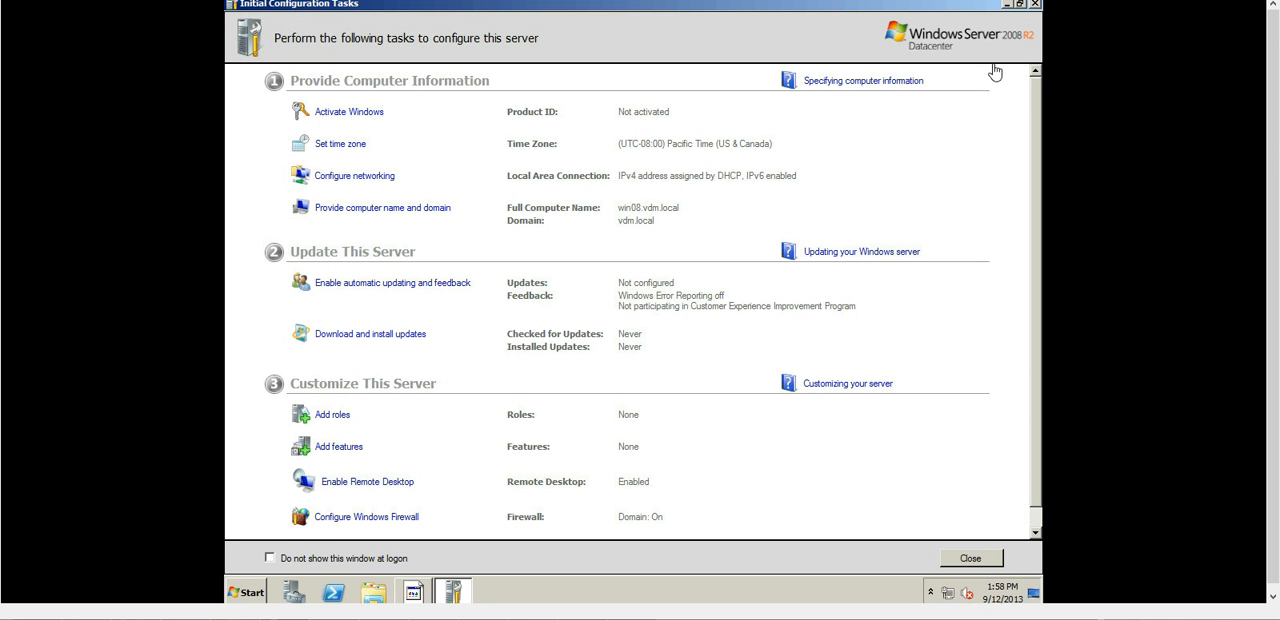
# In the Windows-Final console, dismiss Initial Configuration Tasks and the Shutdown Event Tracker, and open the computer's System properties.
pyautogui.click(1036, 5)
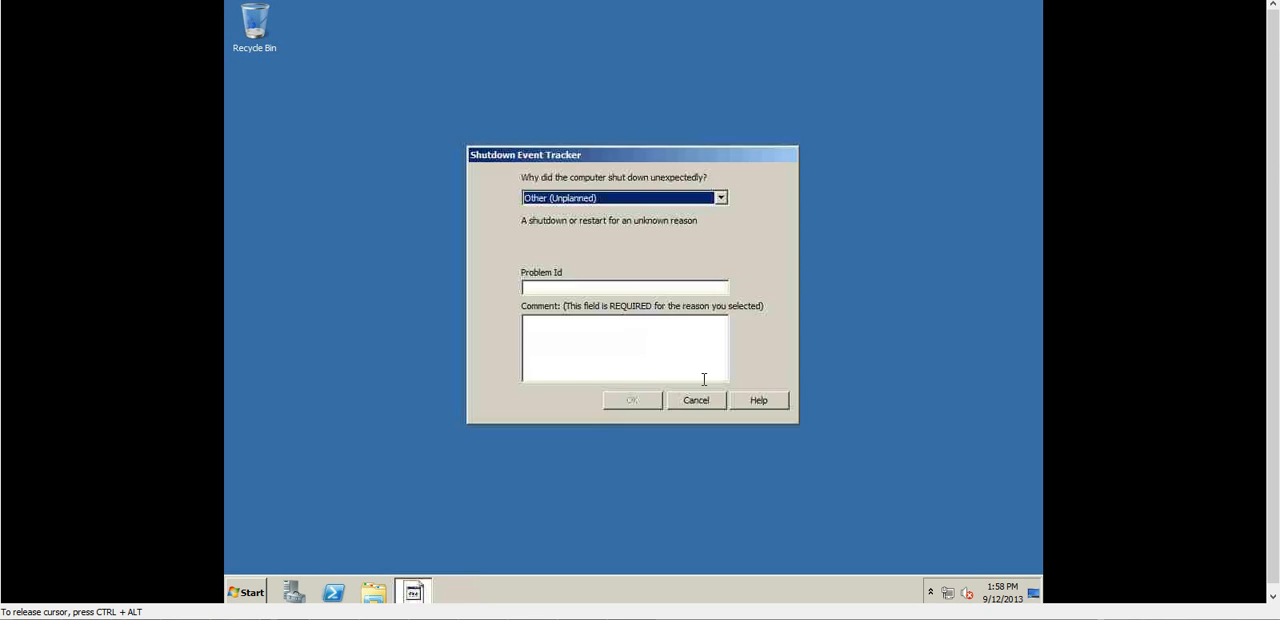
pyautogui.click(720, 403)
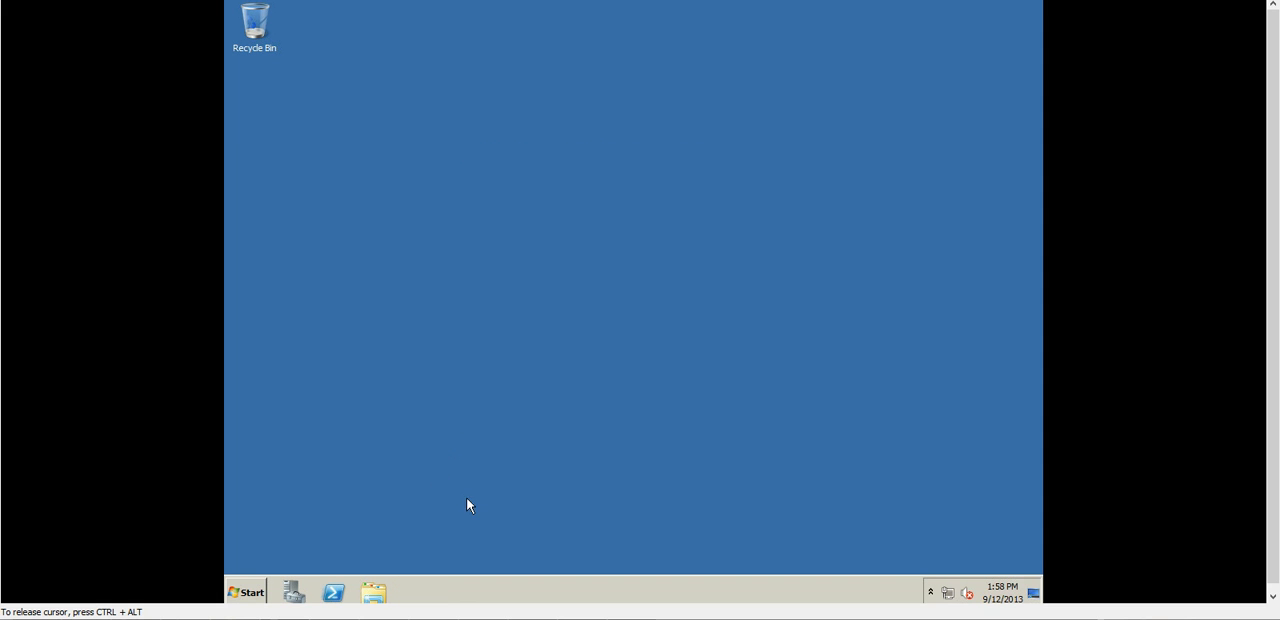
pyautogui.click(244, 595)
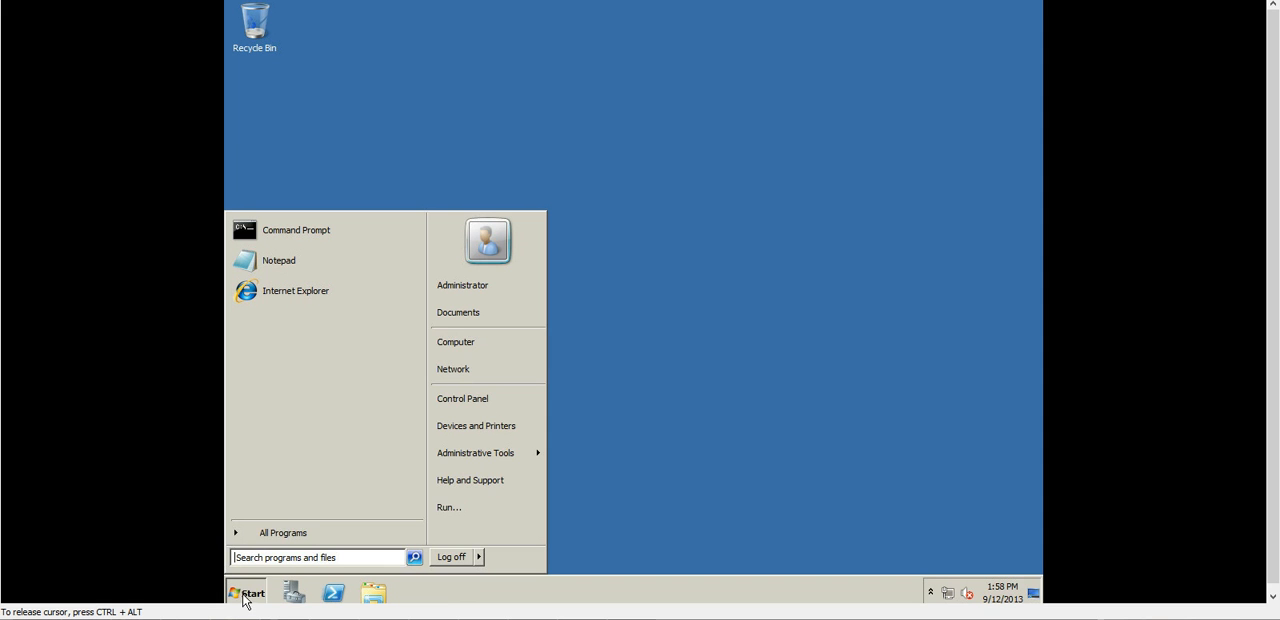
pyautogui.rightClick(487, 343)
pyautogui.click(531, 453)
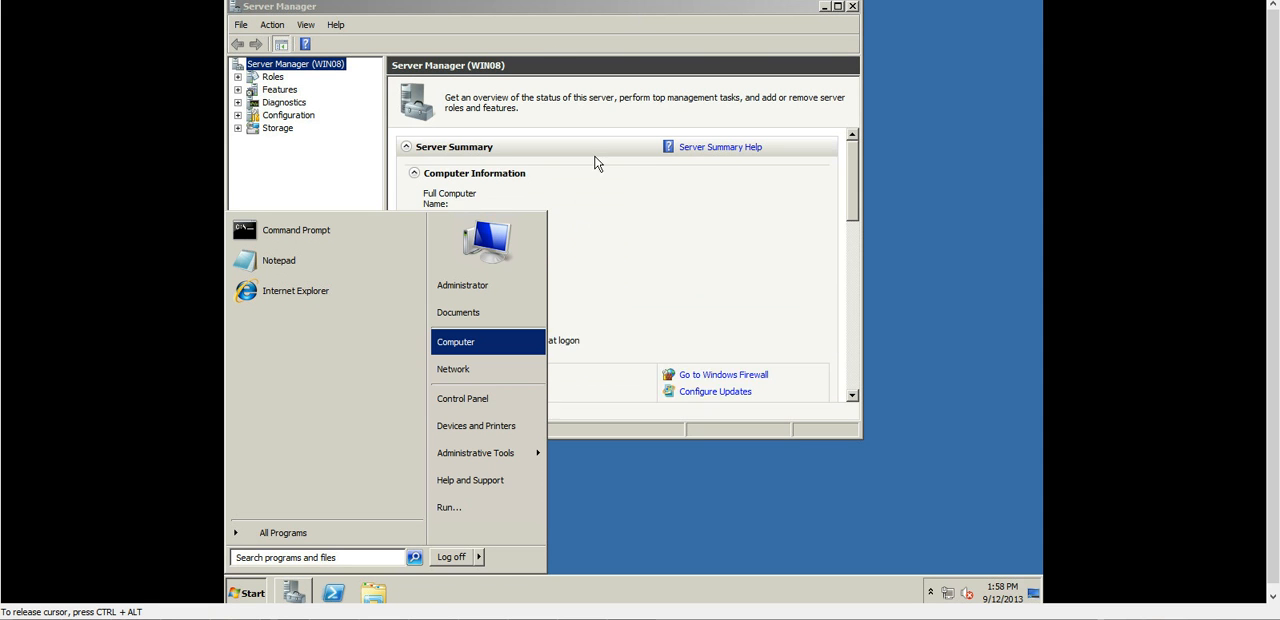
# Open a Command Prompt in Windows-Final and check its network configuration with ipconfig.
pyautogui.click(312, 234)
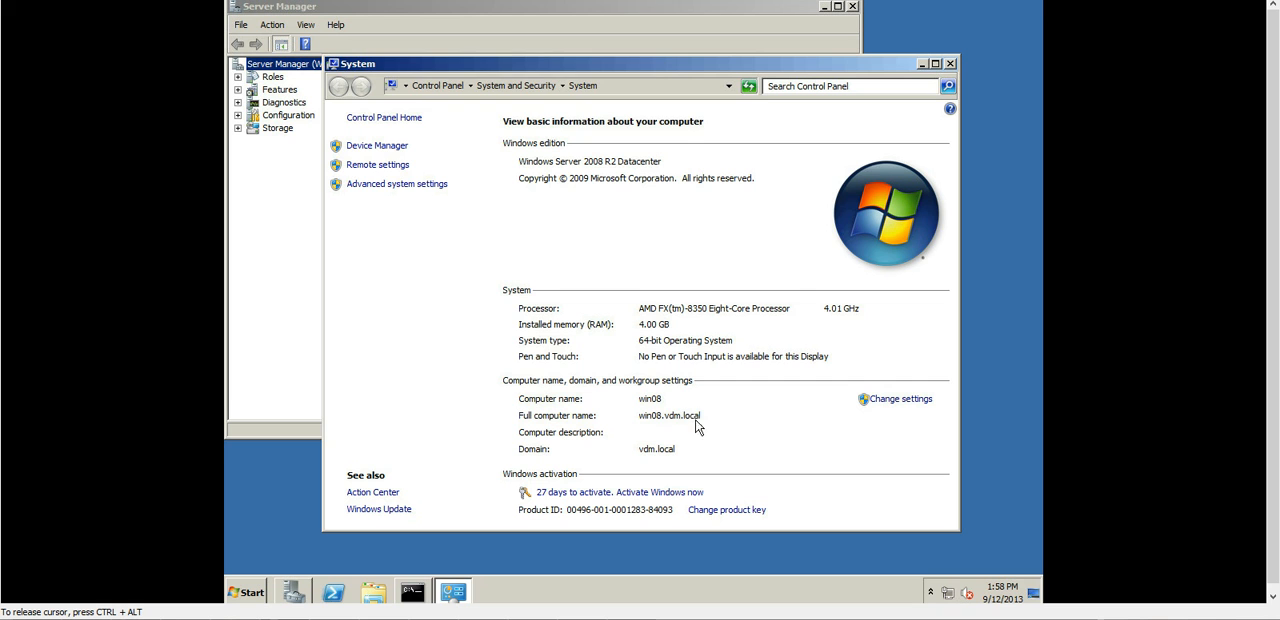
pyautogui.hotkey('alt', 'Tab')
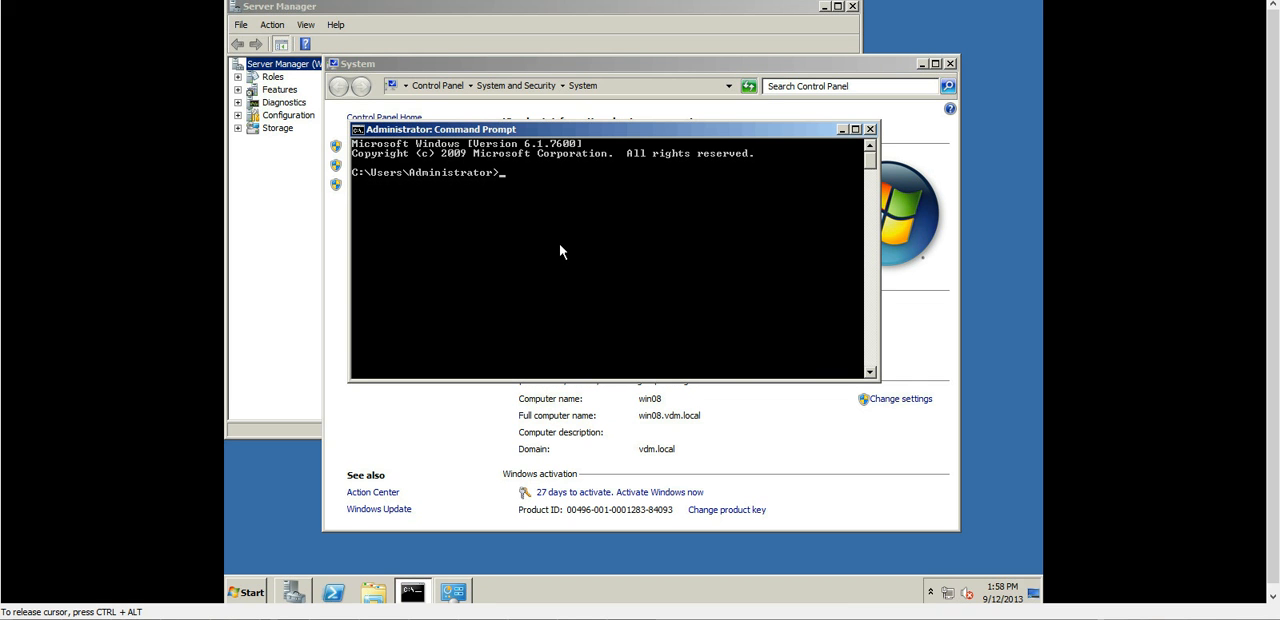
pyautogui.write('ipconfig')
pyautogui.press('Return')
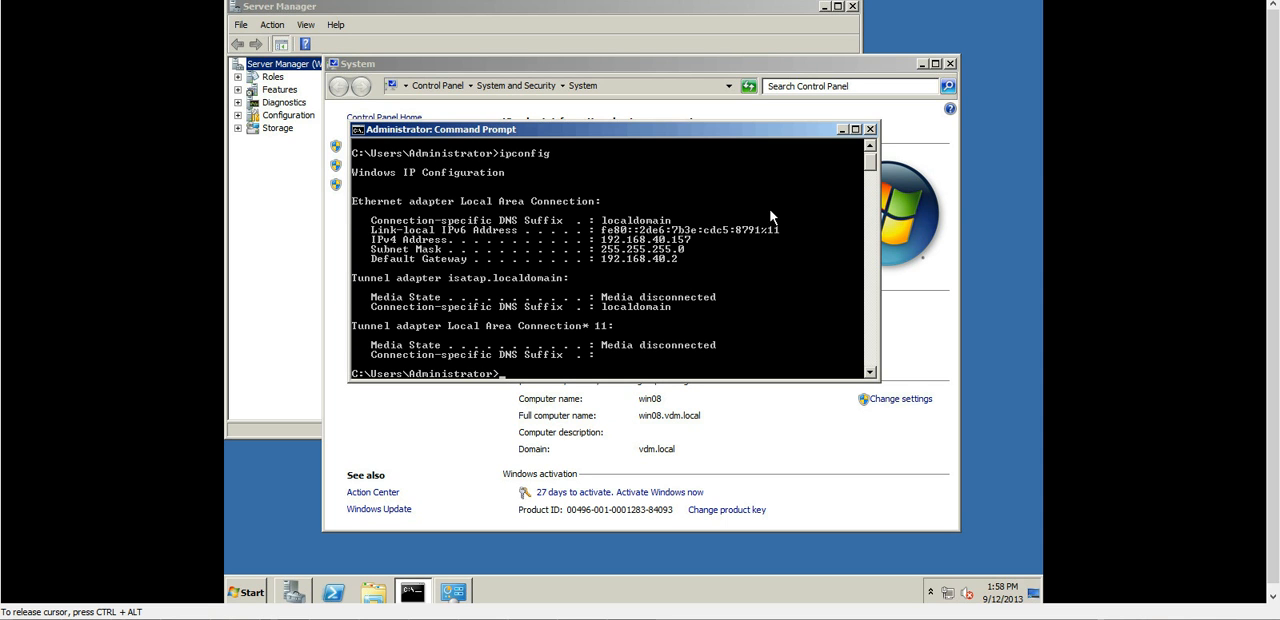
pyautogui.hotkey('ctrl', 'alt')
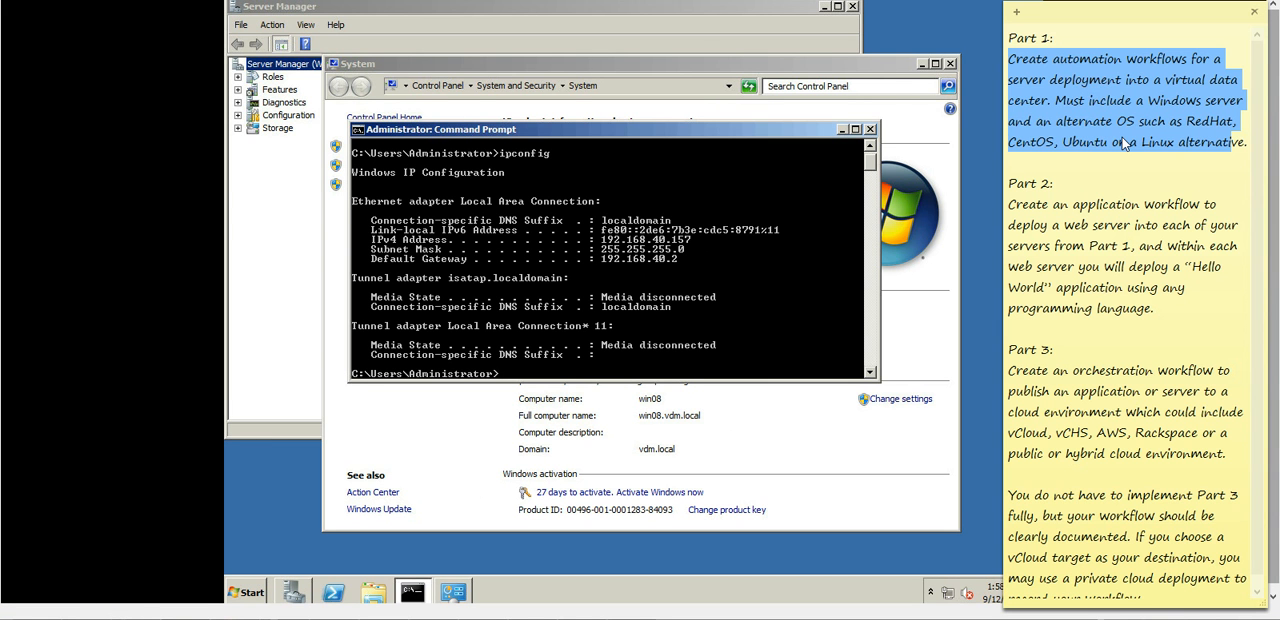